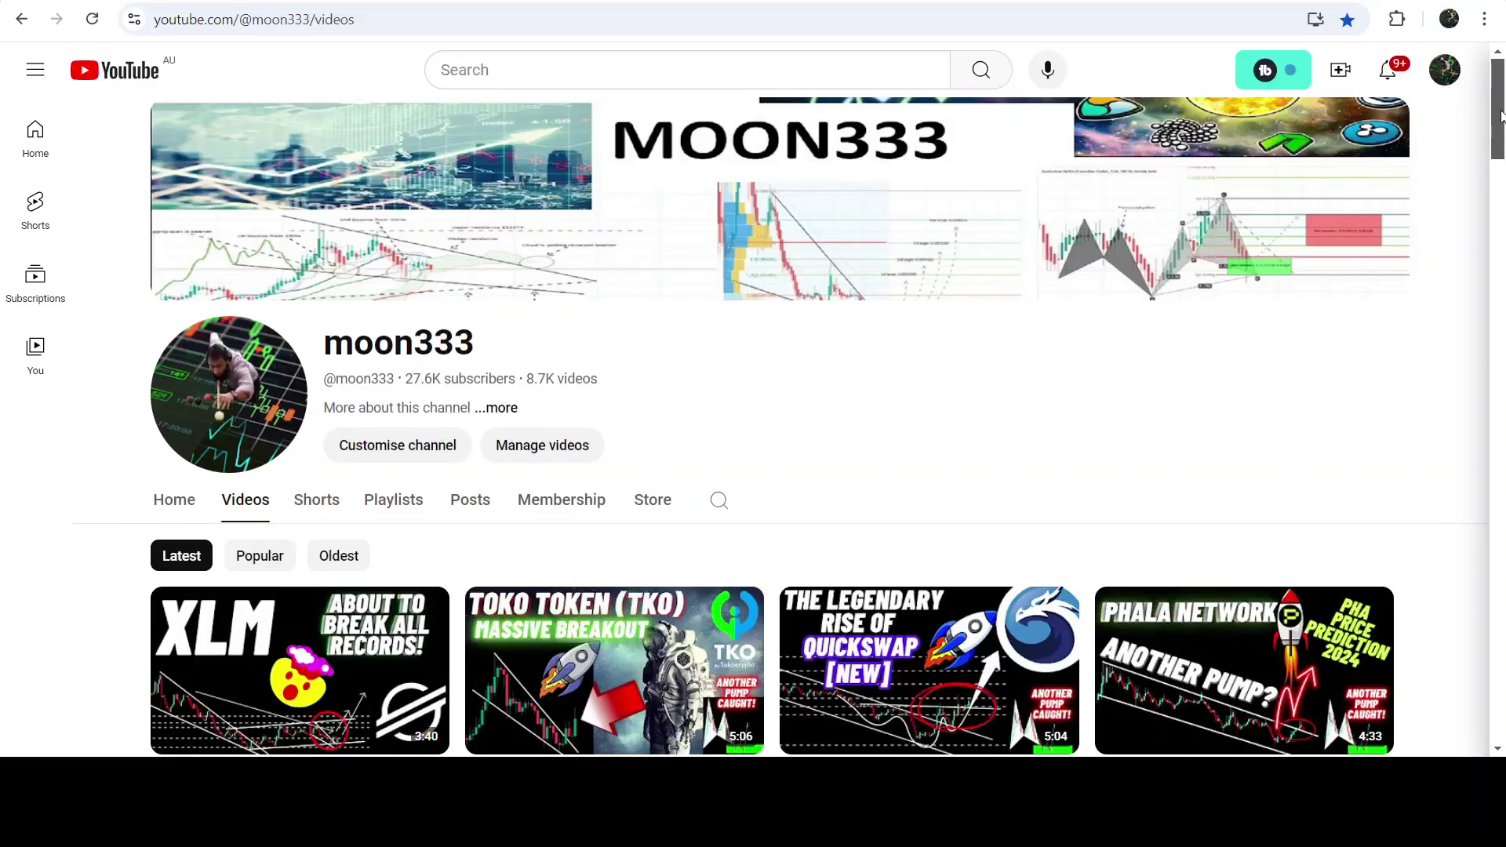
# Step: Scroll down the channel's Videos tab to reveal more rows of recent uploads
pyautogui.moveTo(1501, 116); pyautogui.dragTo(1502, 441)
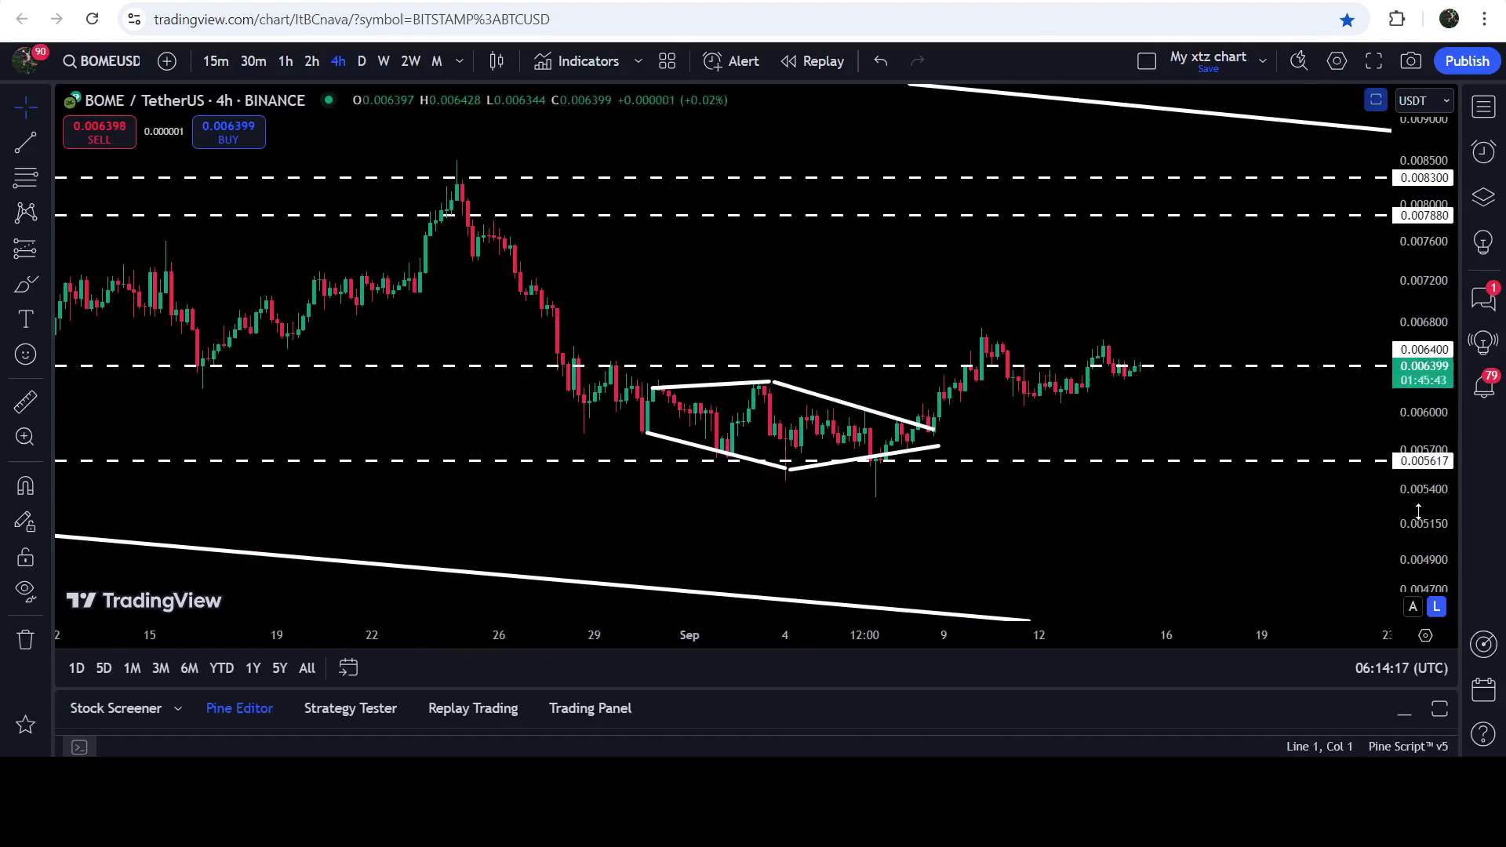
# Step: Enlarge the diamond, trial-project its height above the breakout with a trend line, then delete it
pyautogui.moveTo(1431, 532); pyautogui.dragTo(1159, 403)
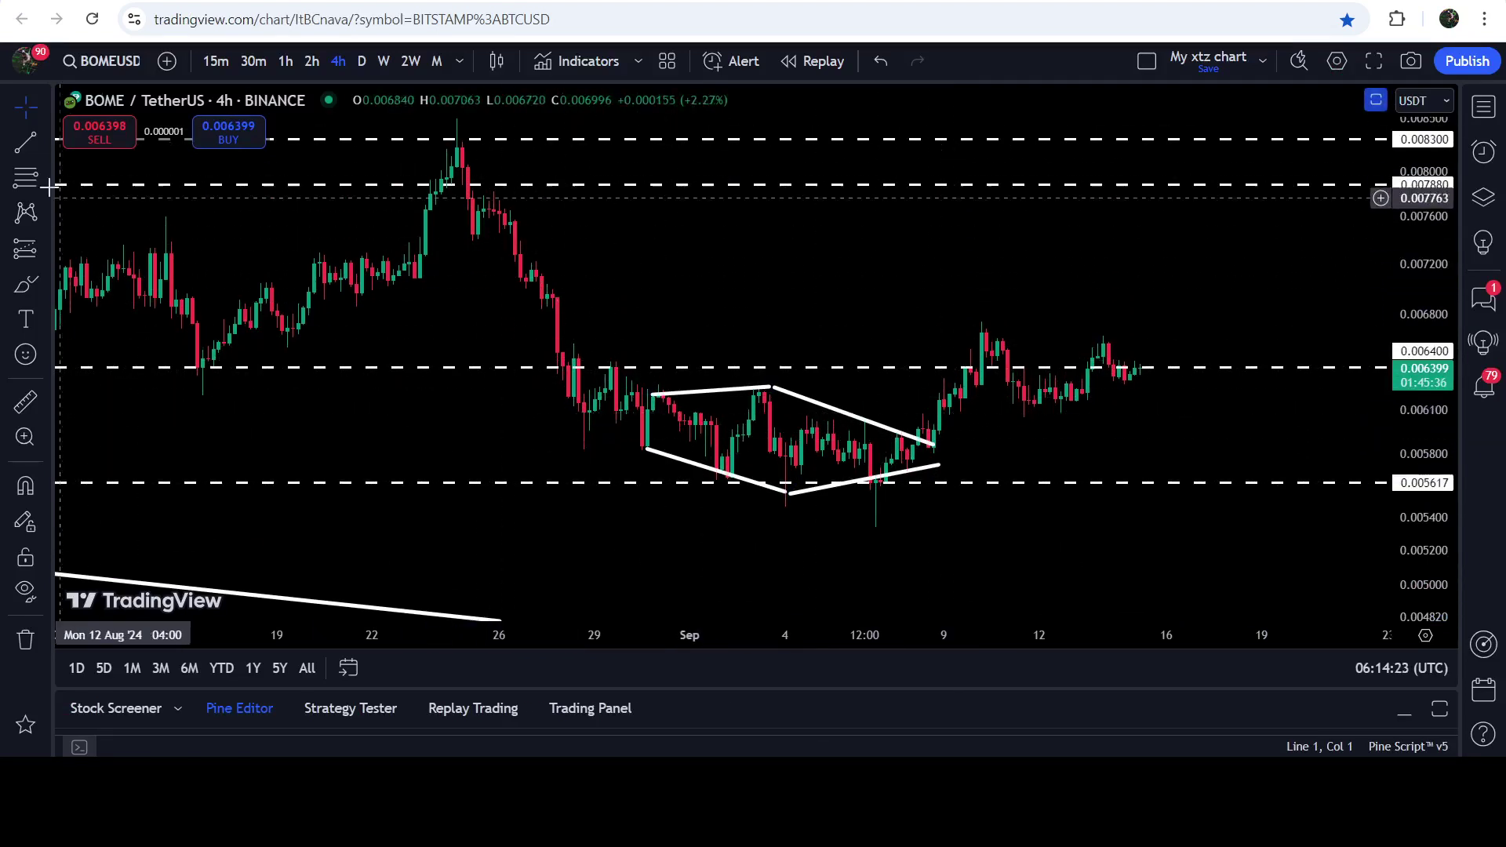
pyautogui.click(31, 149)
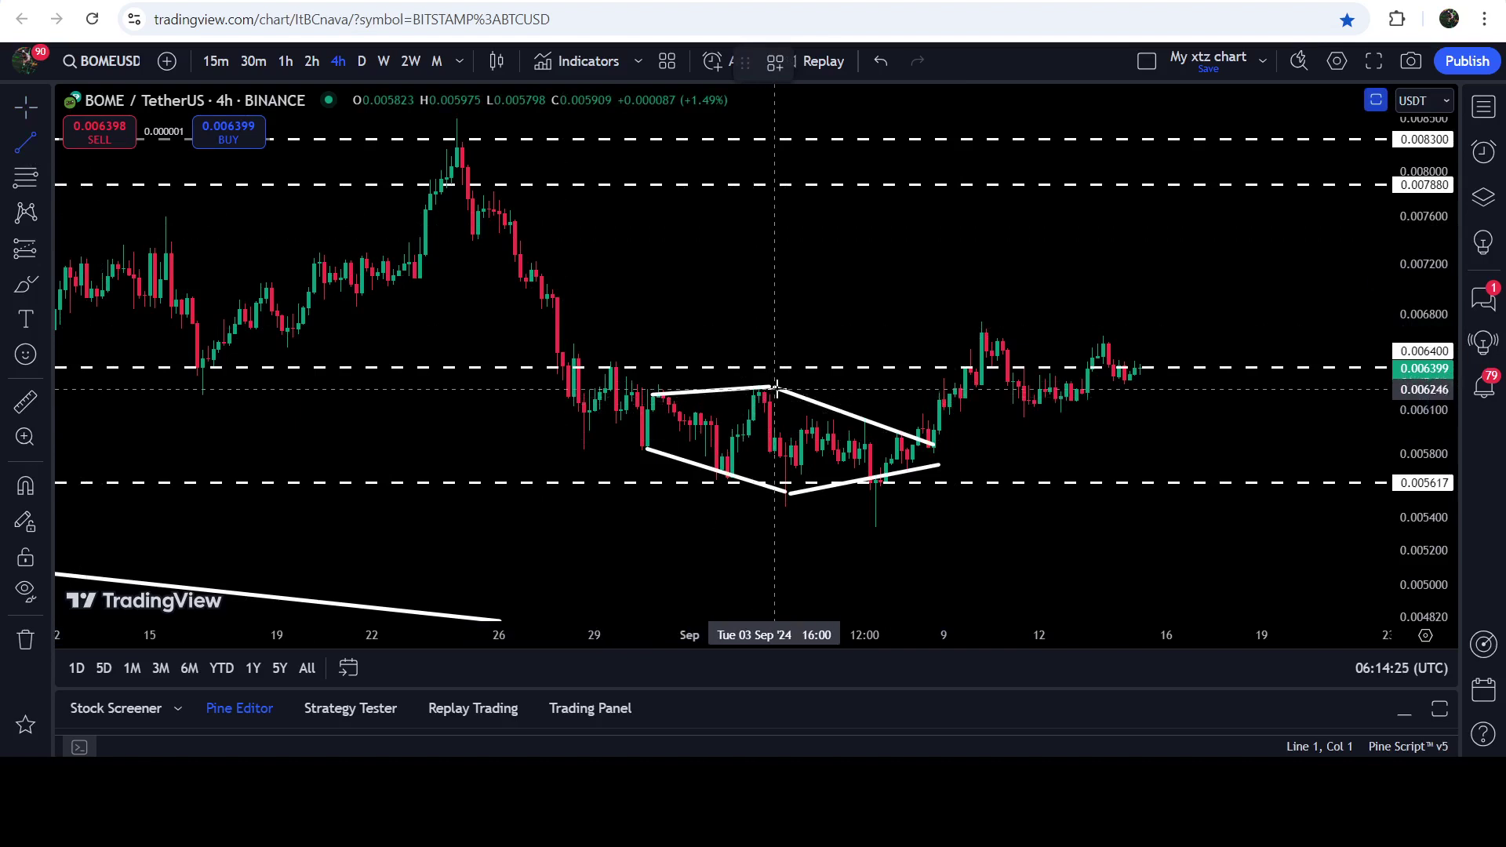
pyautogui.click(775, 388)
pyautogui.click(788, 490)
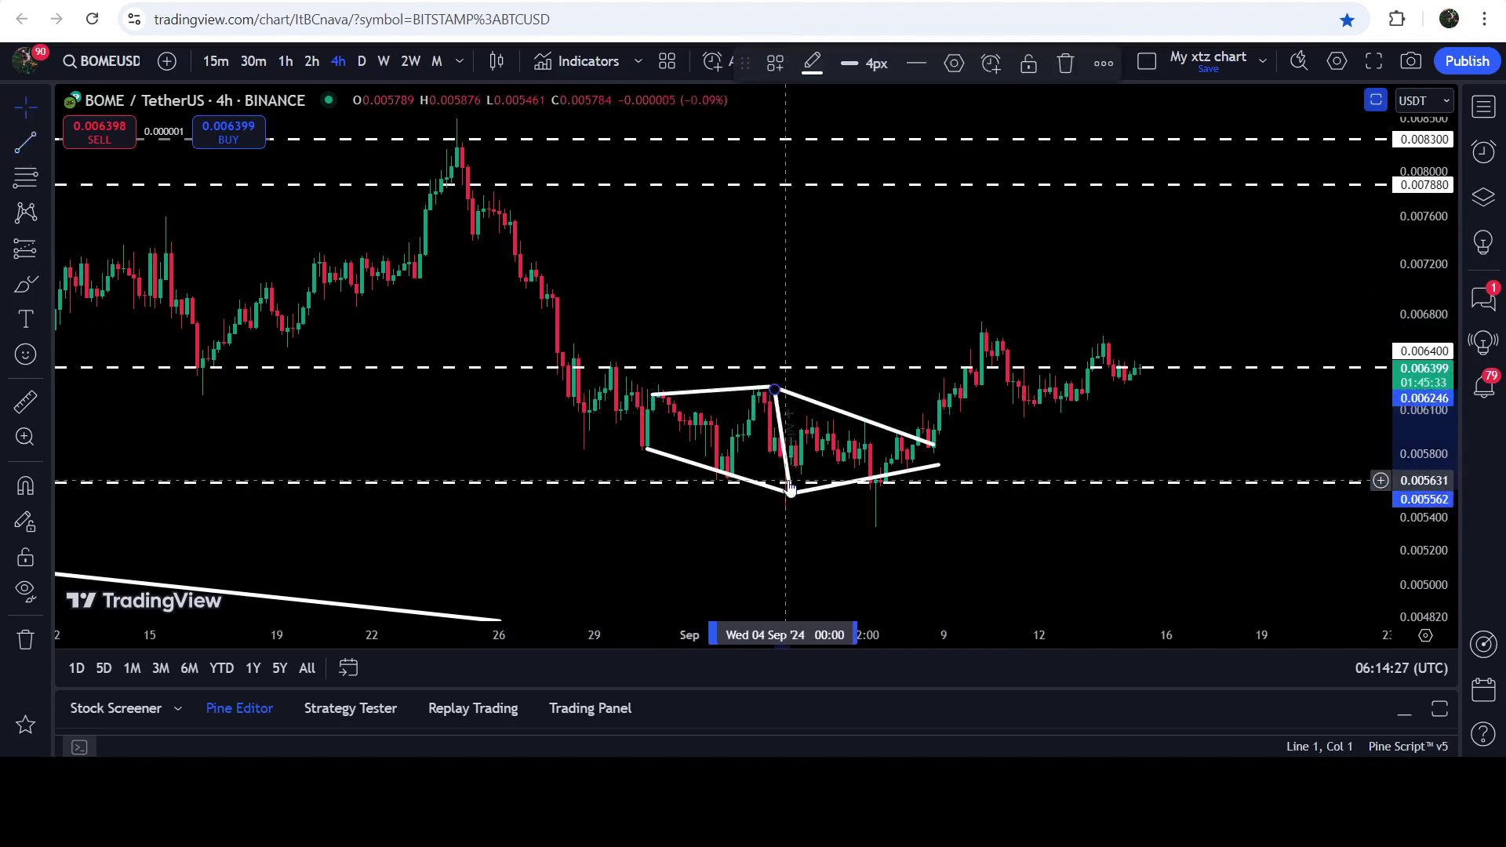
pyautogui.moveTo(790, 488); pyautogui.dragTo(918, 430)
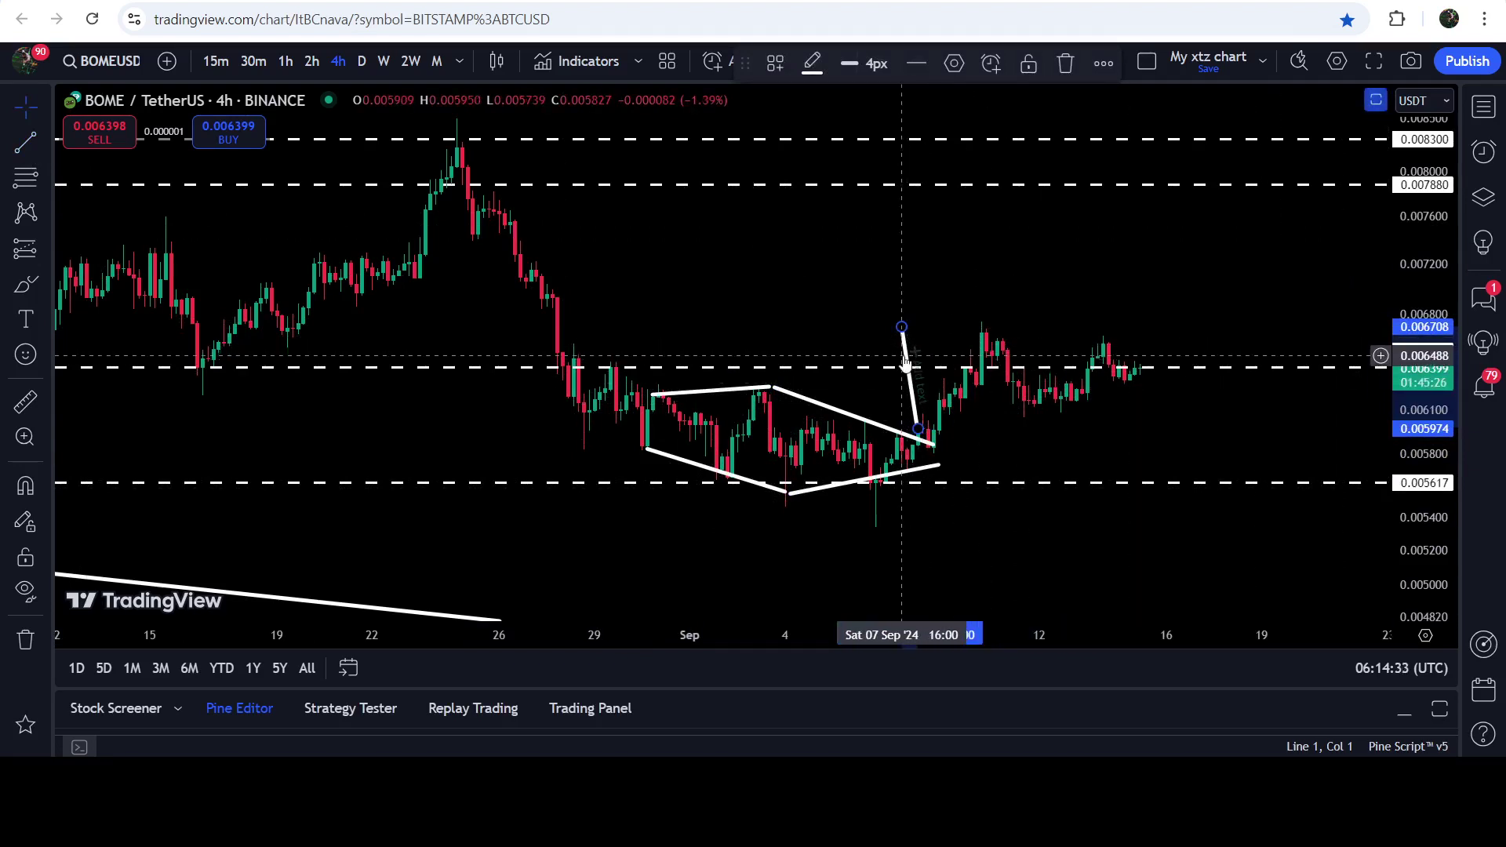
pyautogui.moveTo(906, 363); pyautogui.dragTo(901, 372)
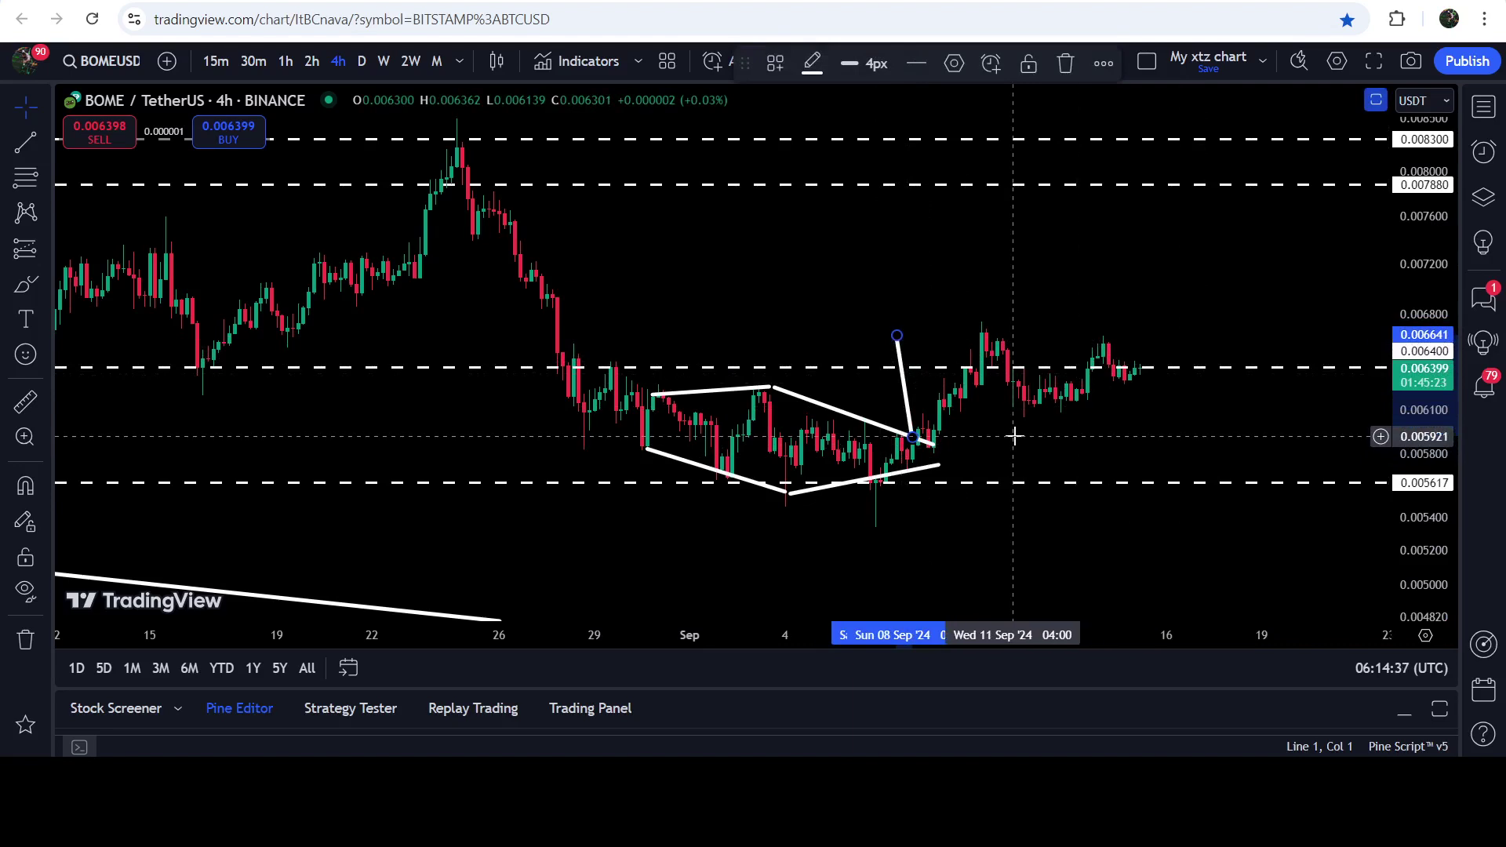
pyautogui.press('Delete')
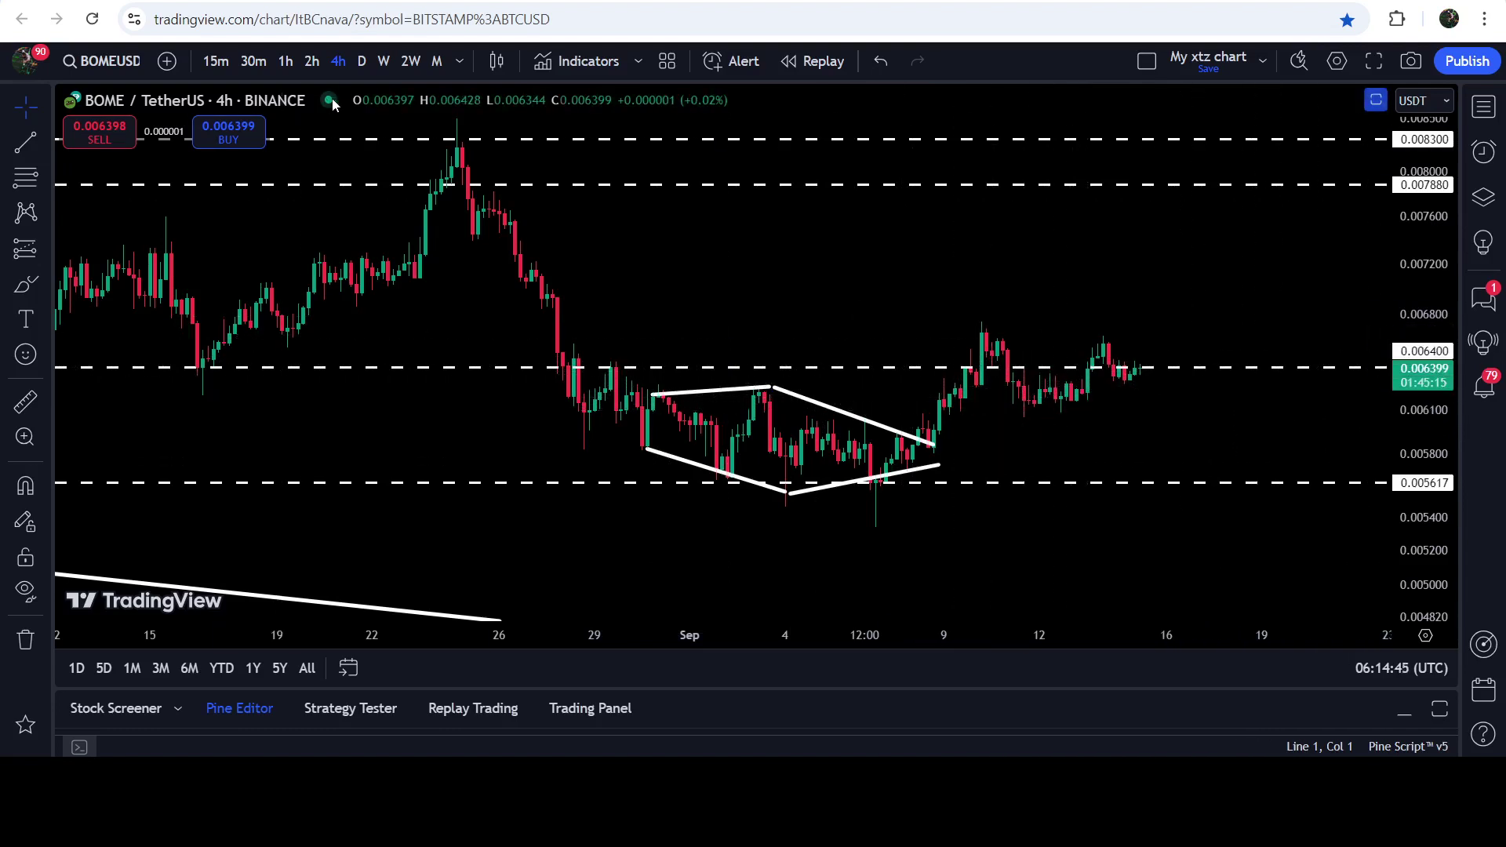
# Step: Check the whole channel on the daily BOME chart, then return to 4h with space on the right
pyautogui.click(362, 63)
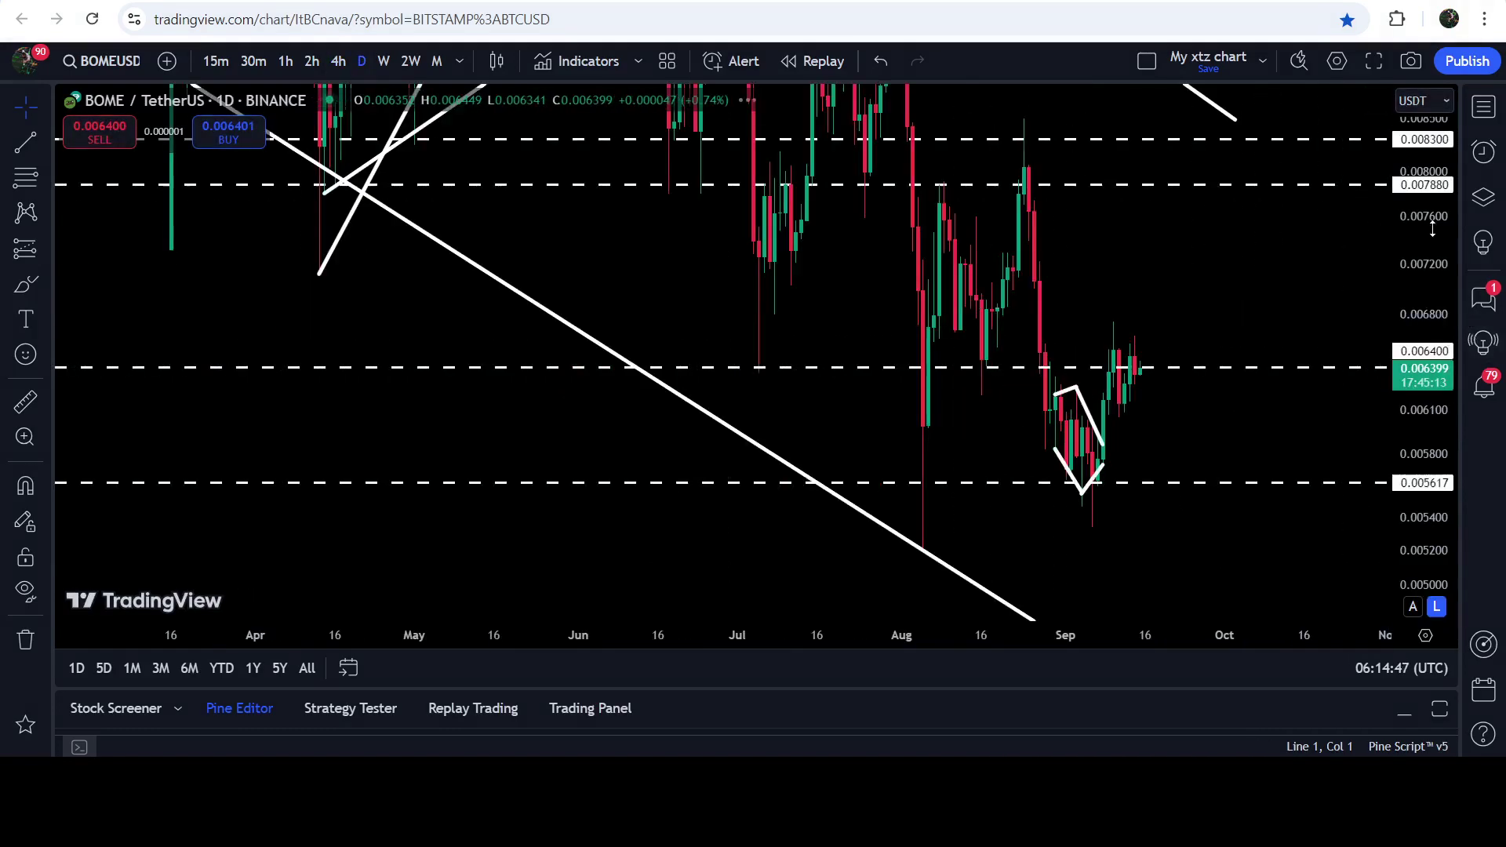
pyautogui.moveTo(1442, 169); pyautogui.dragTo(1432, 408)
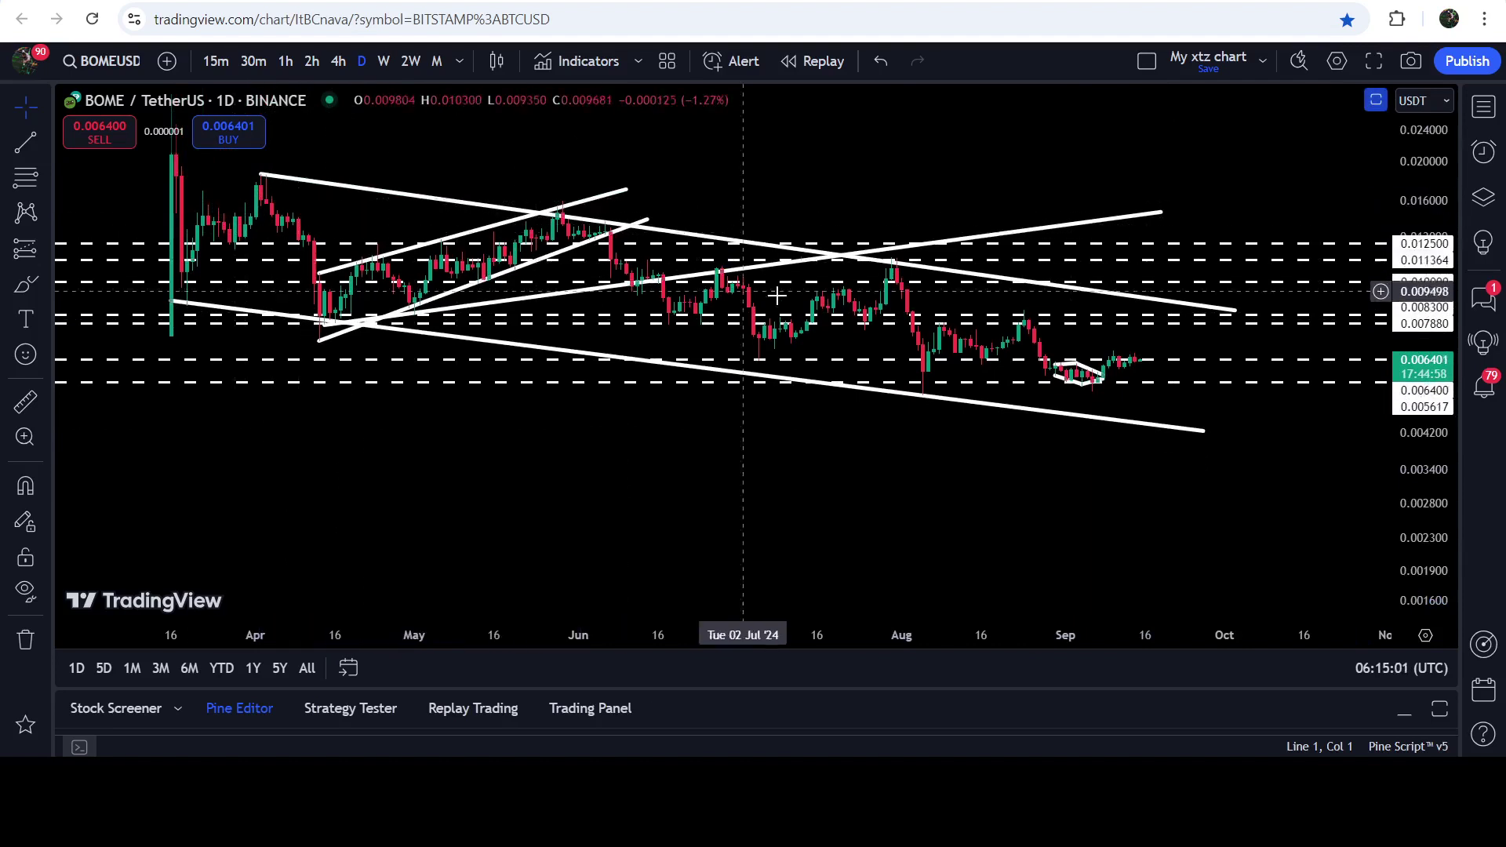
pyautogui.click(349, 66)
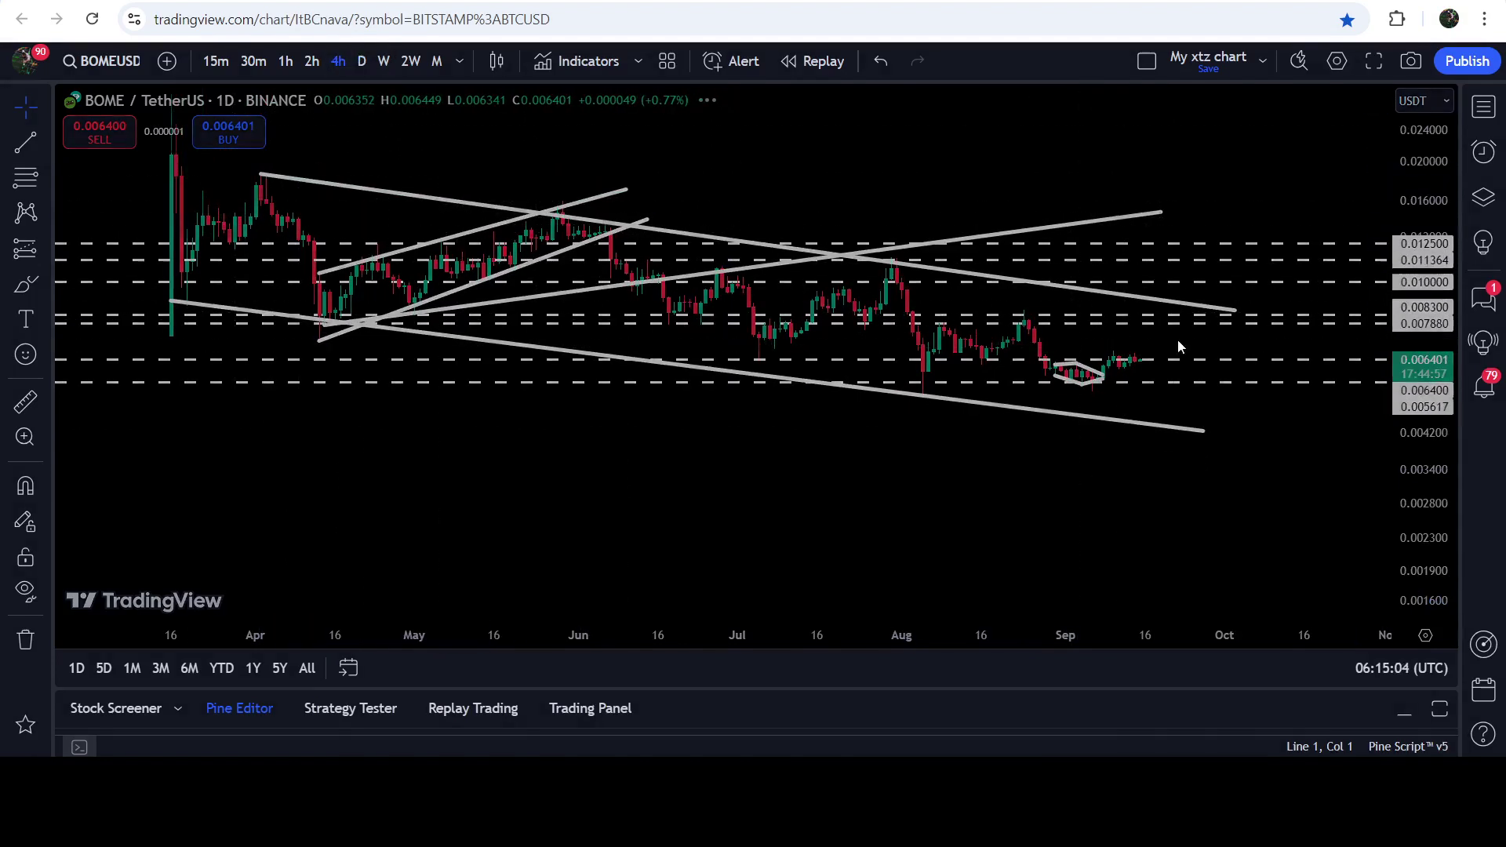
pyautogui.moveTo(1436, 555); pyautogui.dragTo(1412, 376)
pyautogui.hscroll(3, 962, 298)
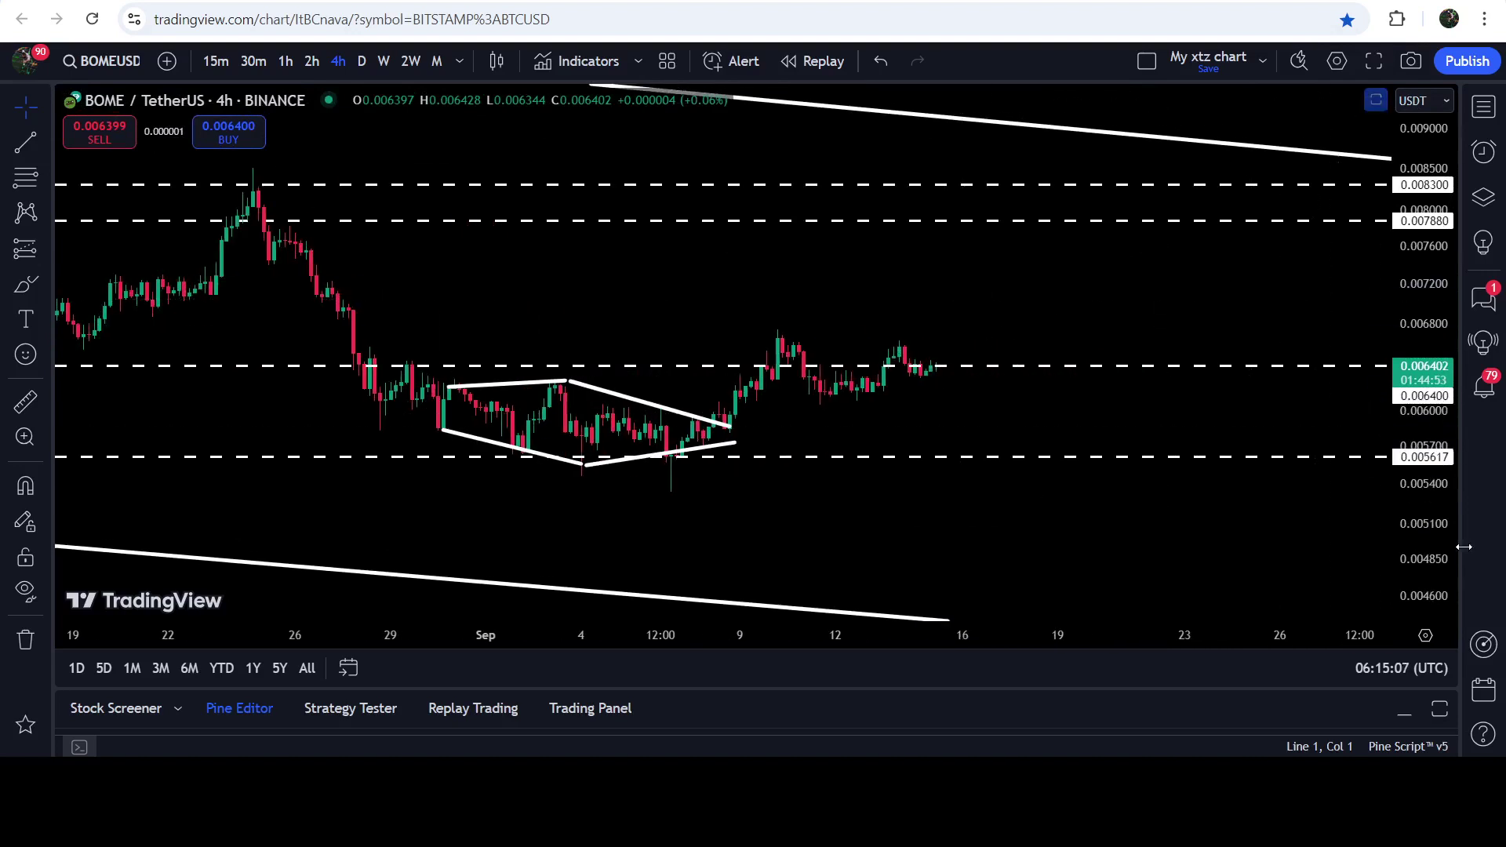
# Step: Draw a magnet-snapped Fibonacci extension from the Sep 11 low to the recent high, then delete it
pyautogui.moveTo(1451, 538); pyautogui.dragTo(1443, 447)
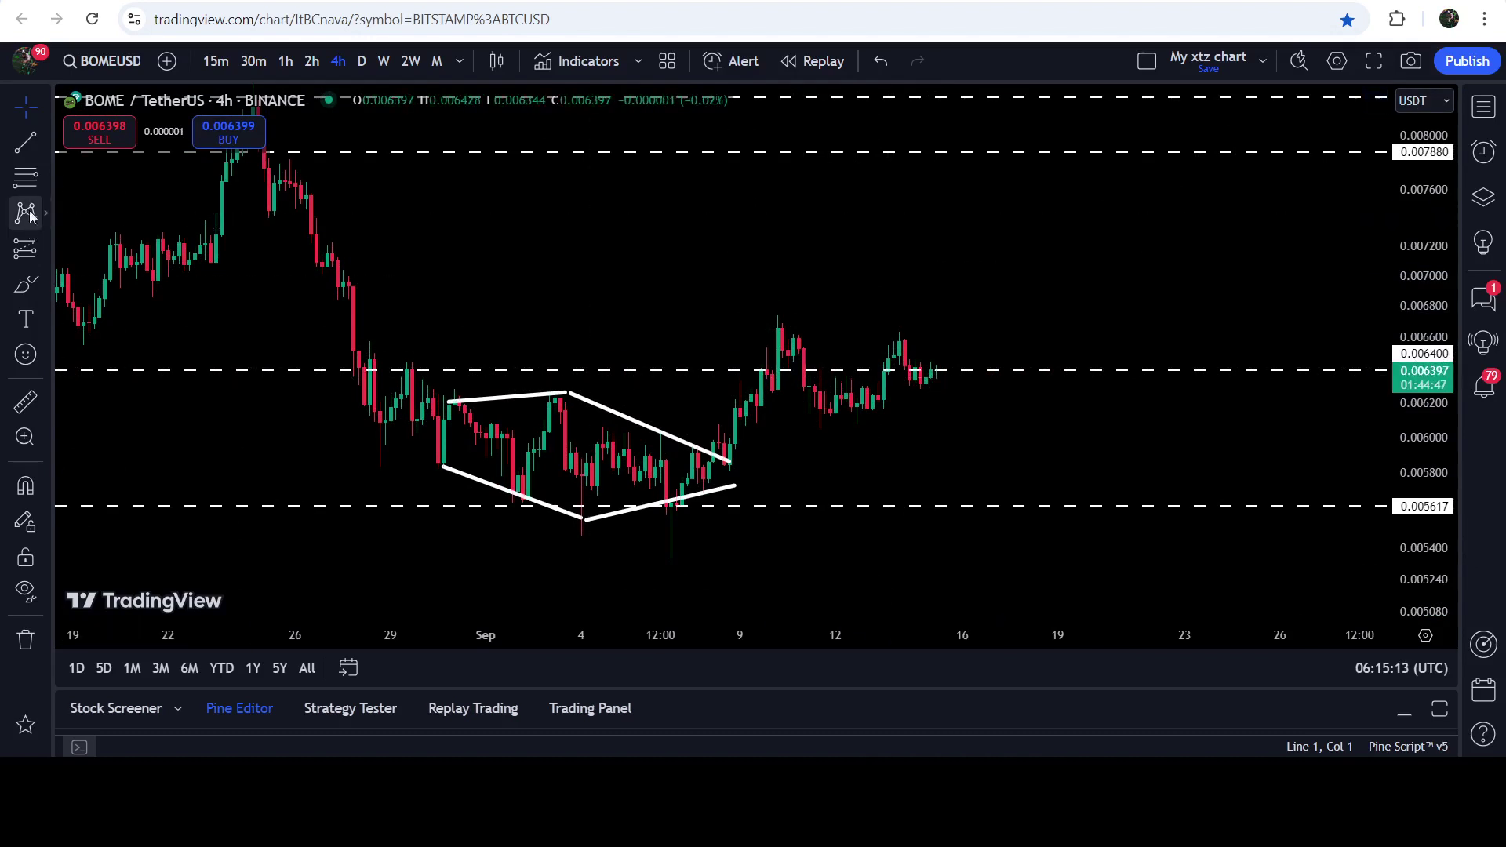
pyautogui.click(28, 186)
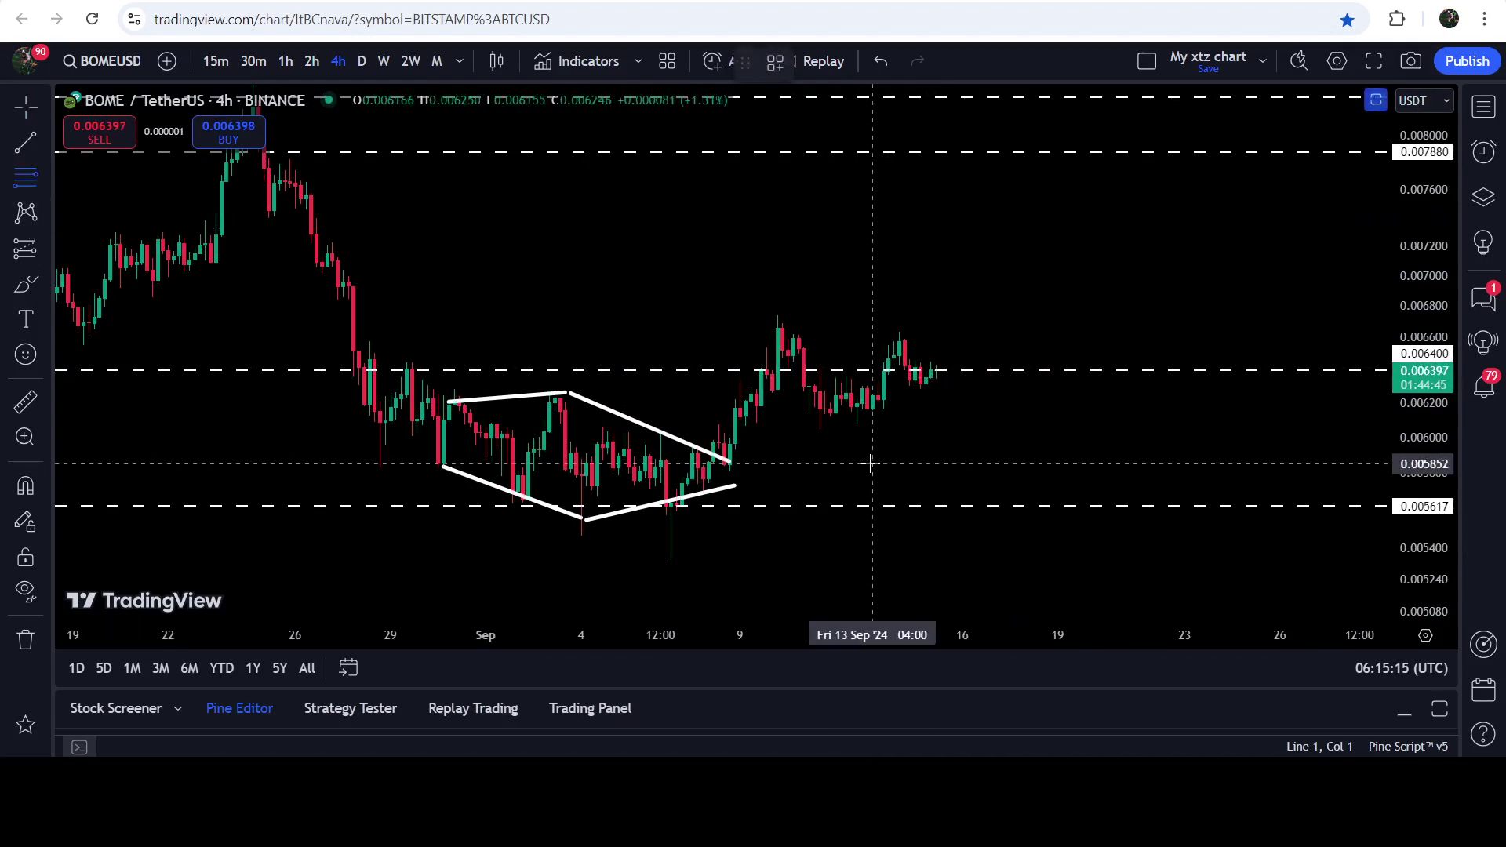
pyautogui.click(26, 487)
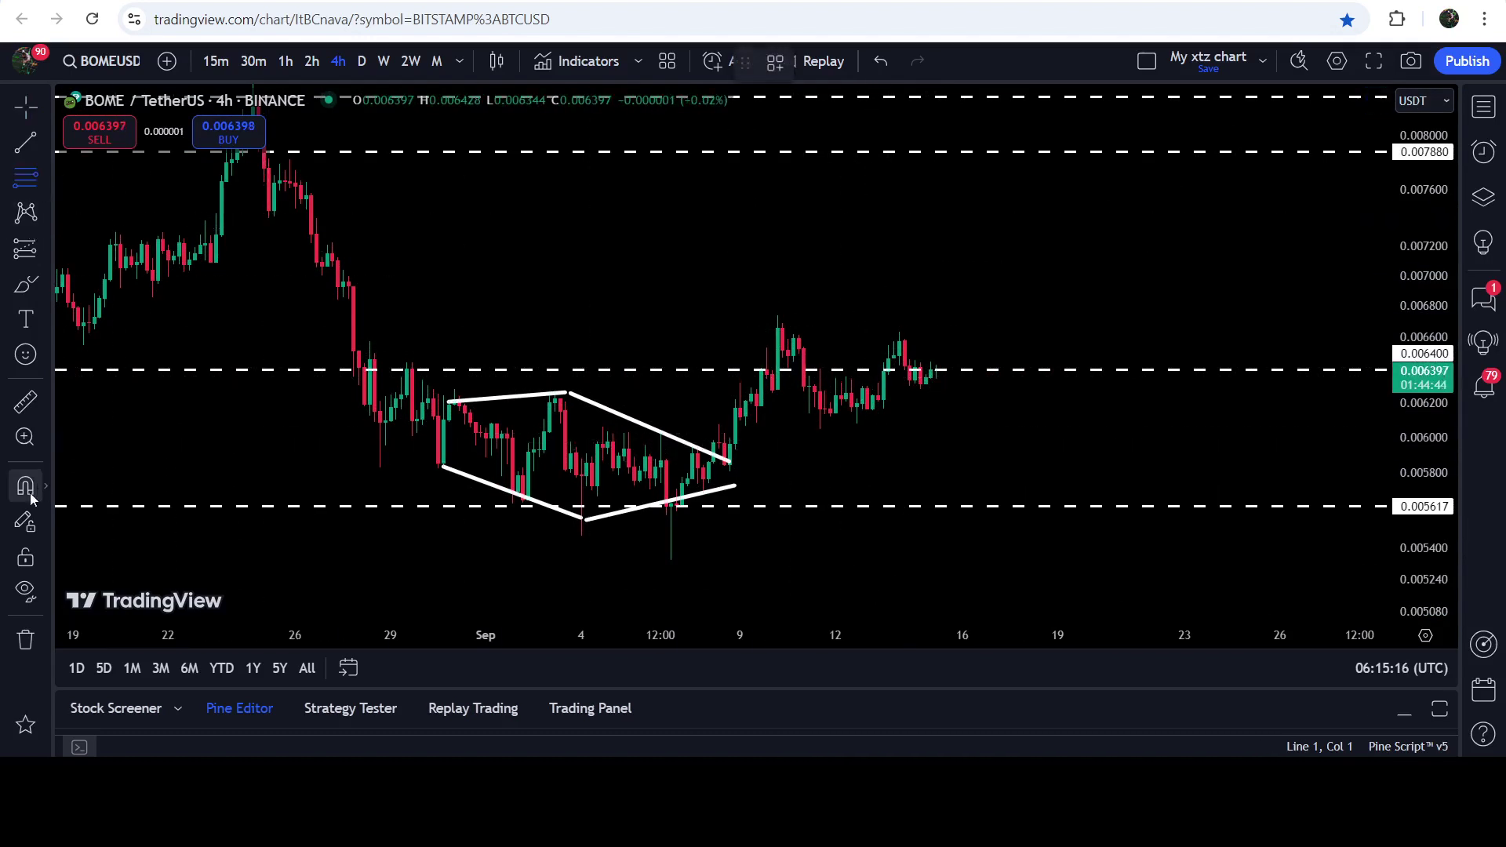
pyautogui.click(819, 429)
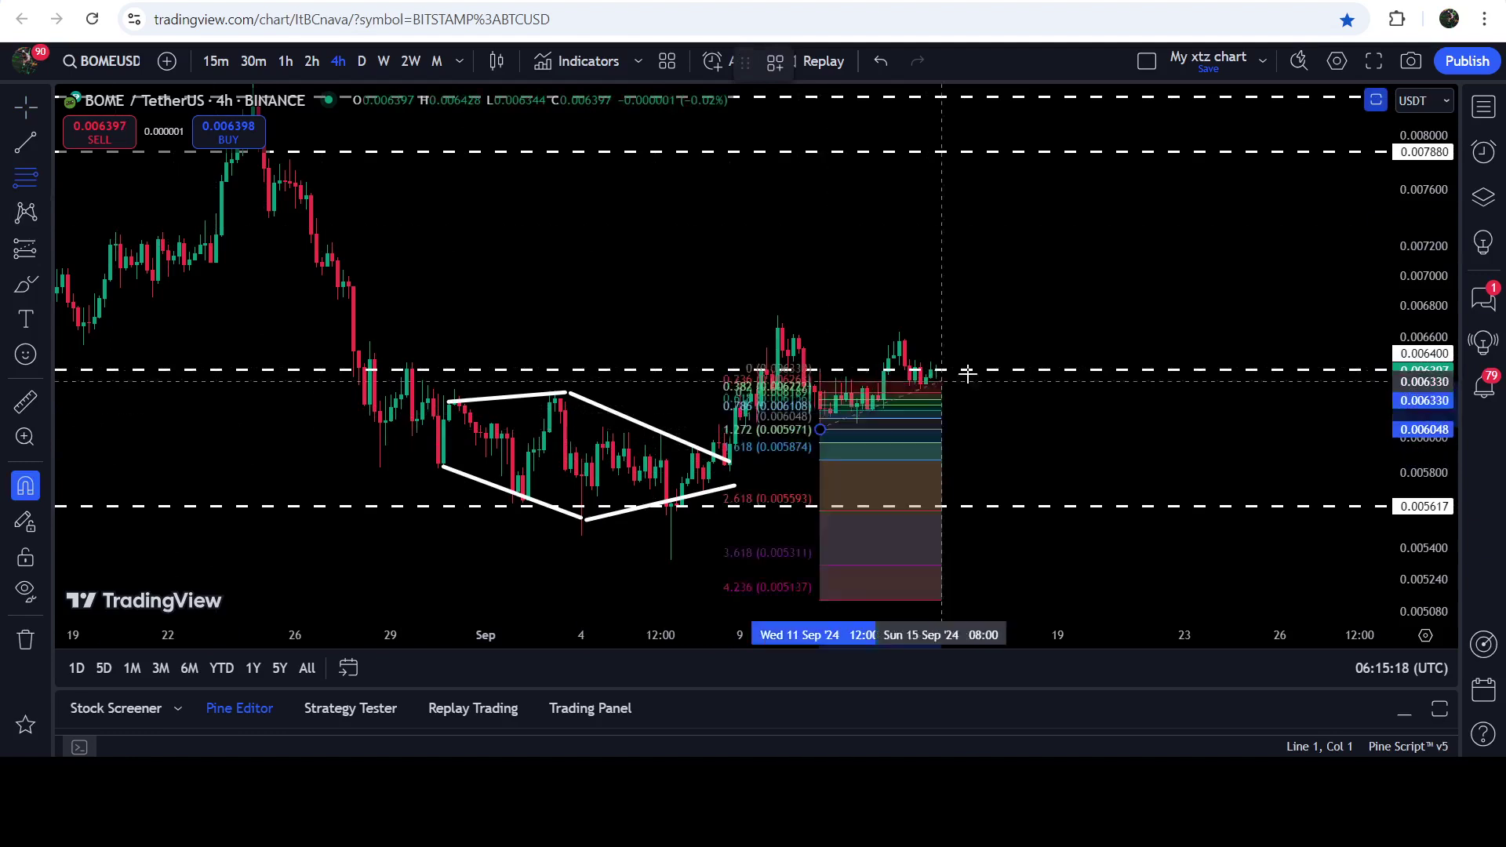
pyautogui.click(1080, 335)
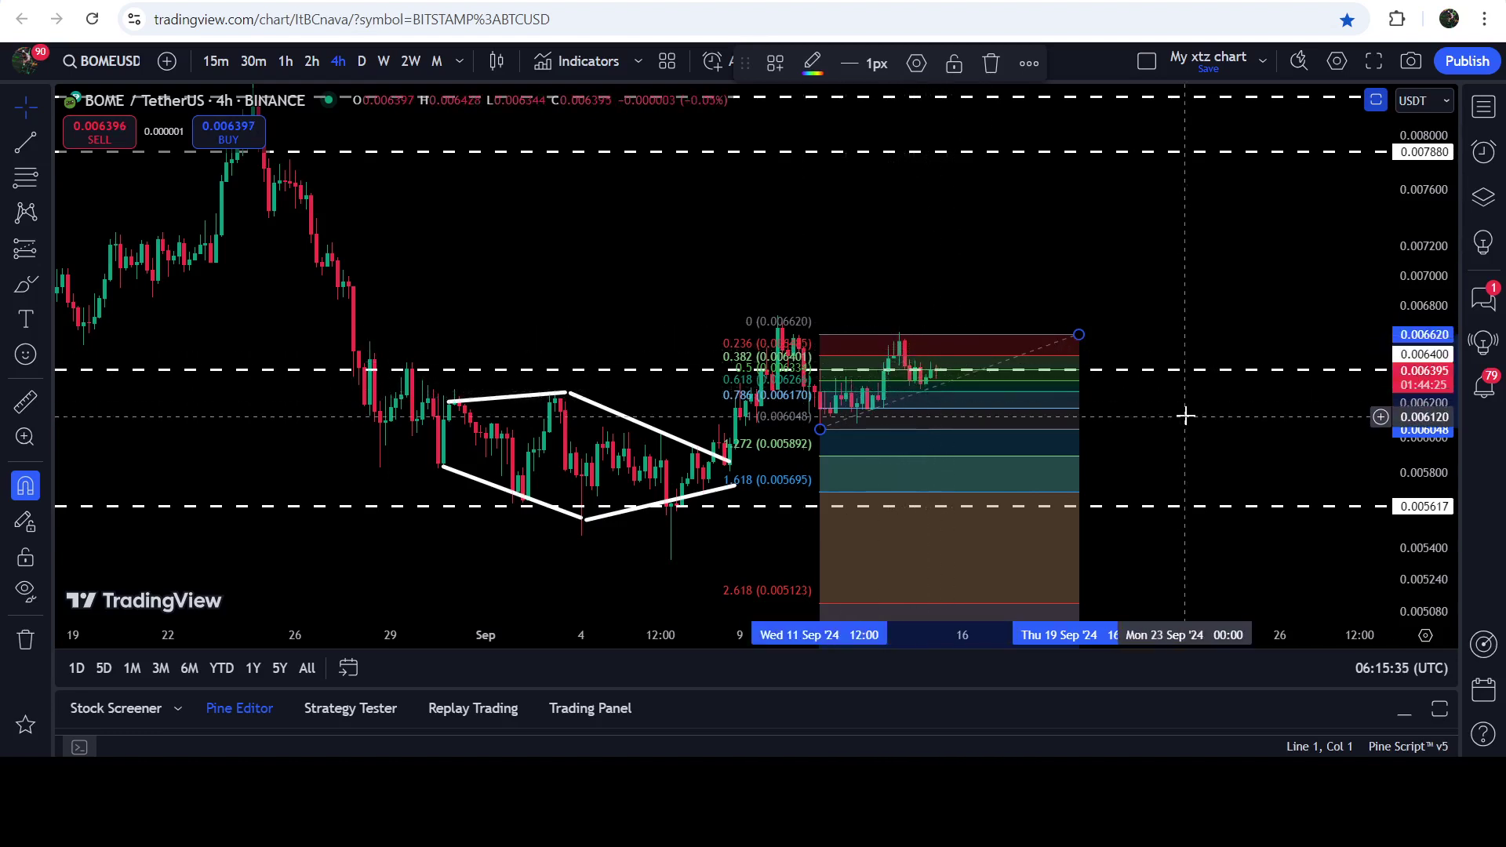
pyautogui.press('Delete')
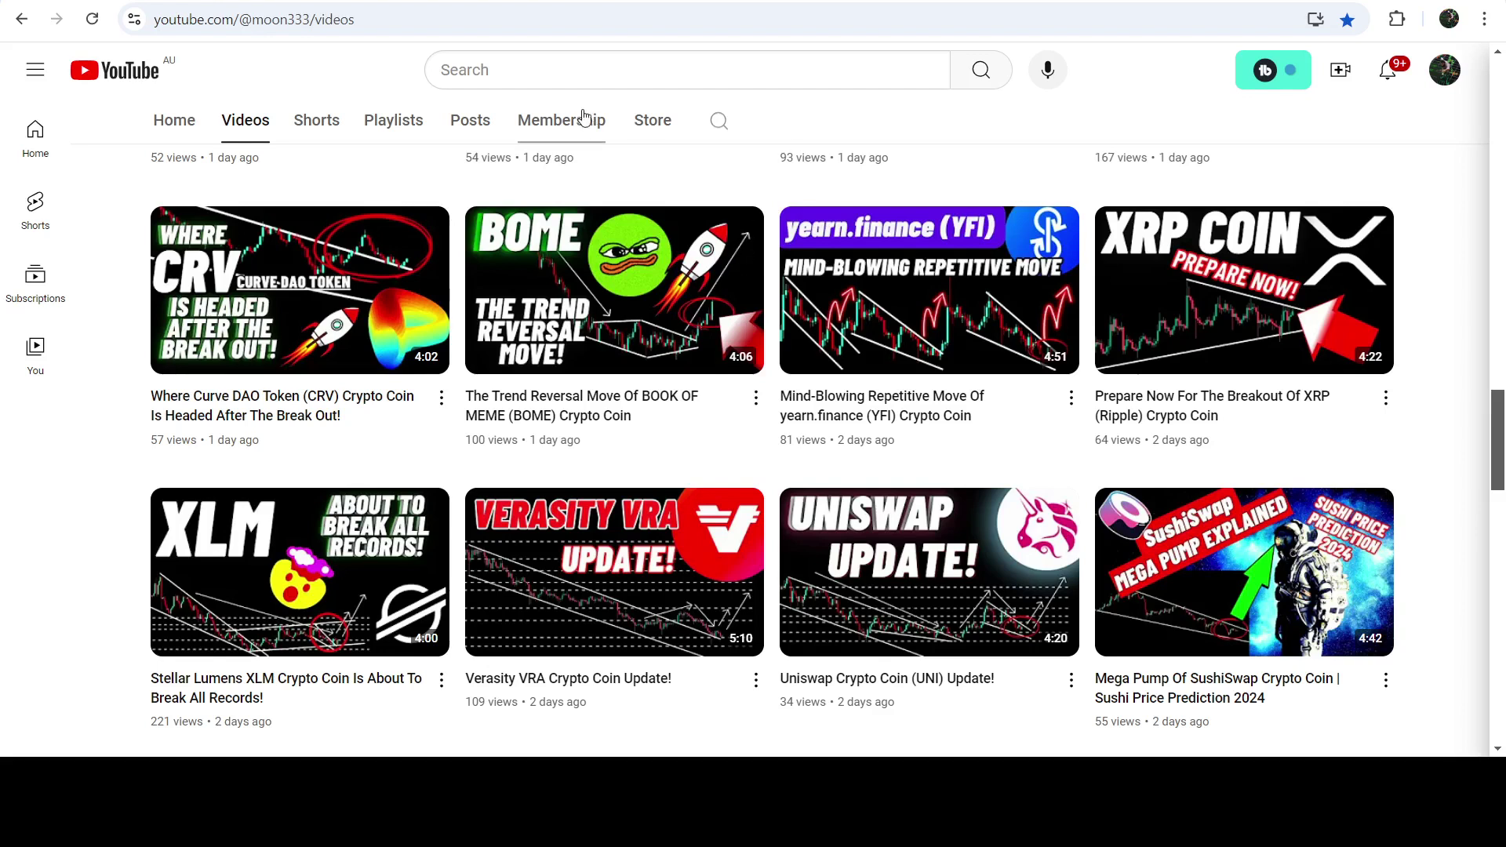
# Step: Open the channel's membership posts and scroll down through the feed
pyautogui.click(585, 119)
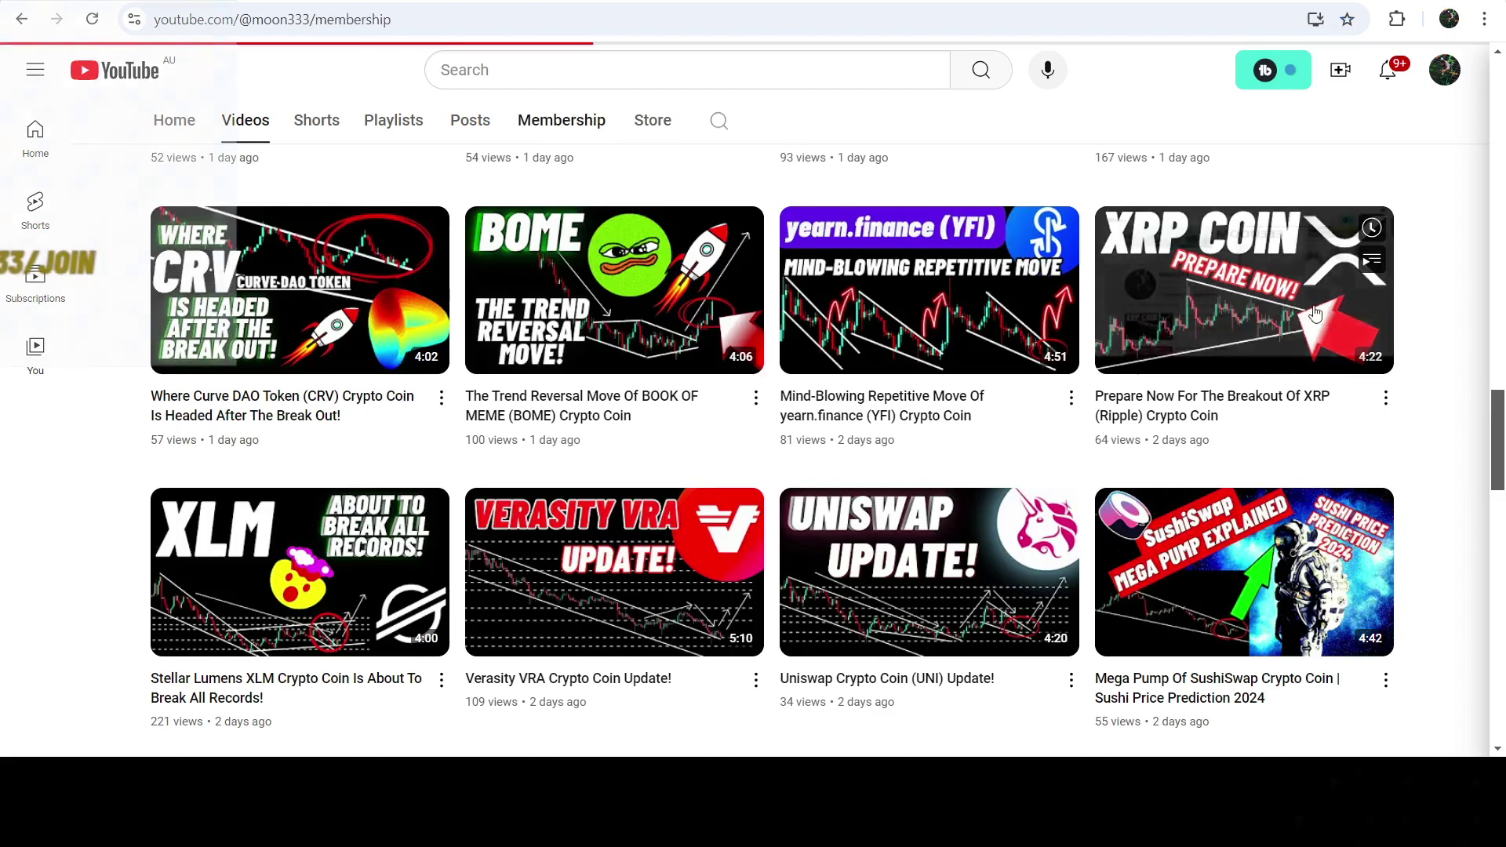
pyautogui.scroll(-4, 1471, 305)
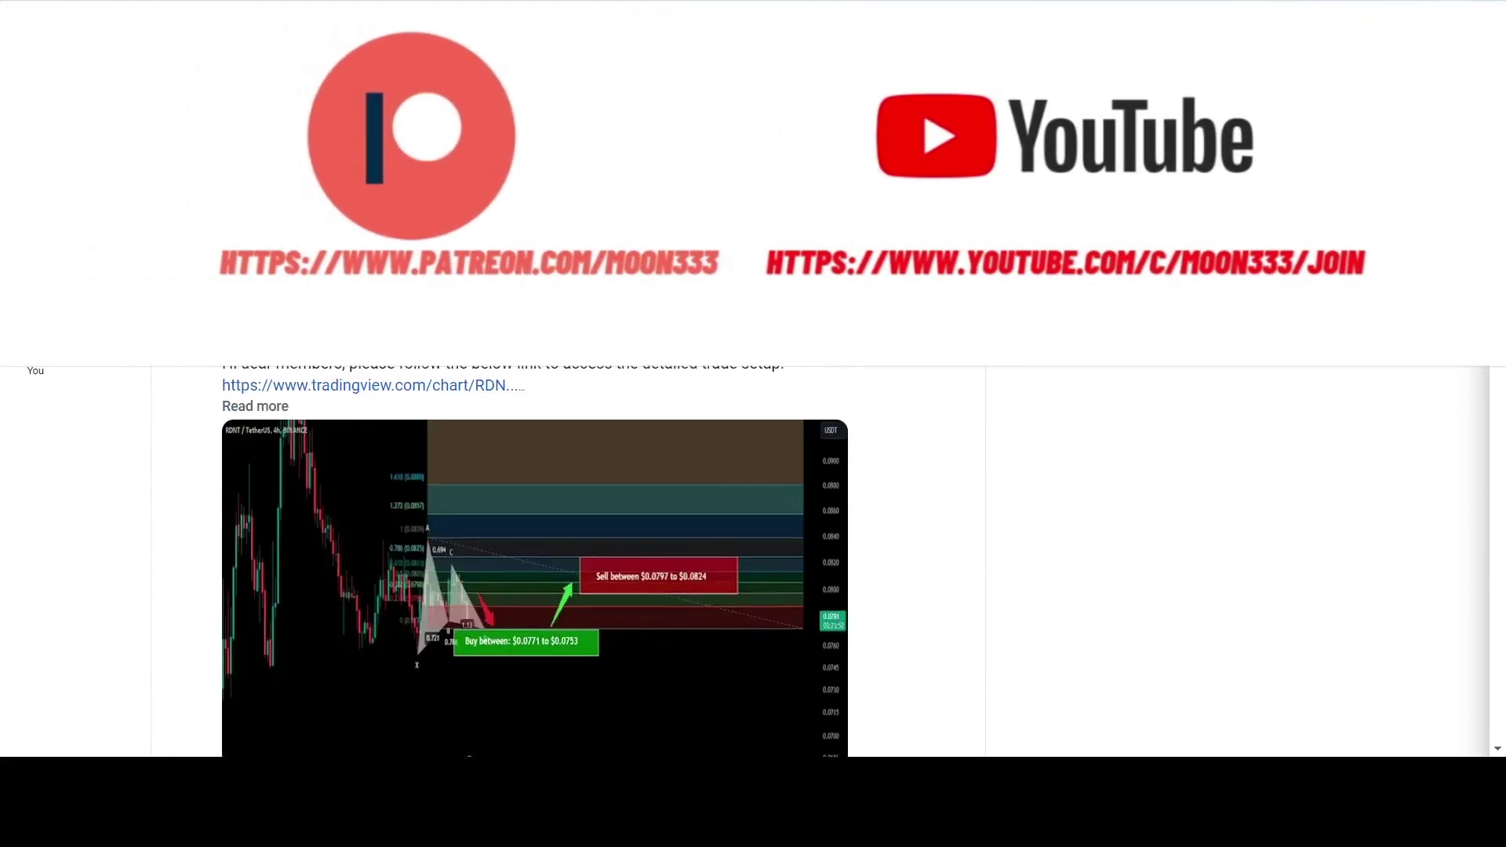
pyautogui.scroll(-7, 1471, 306)
pyautogui.scroll(-4, 568, 561)
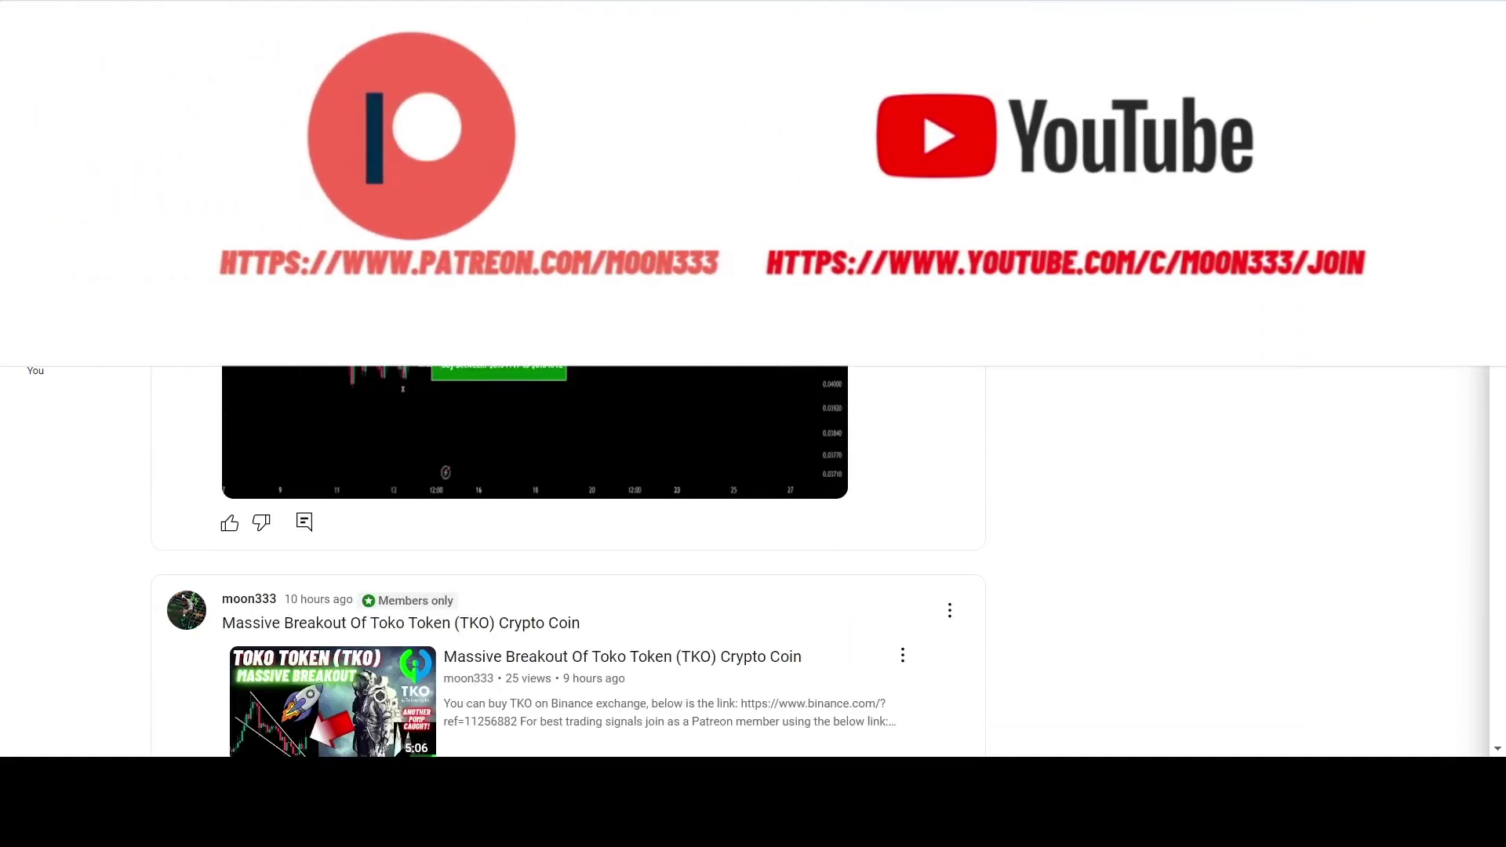
pyautogui.scroll(-15, 565, 561)
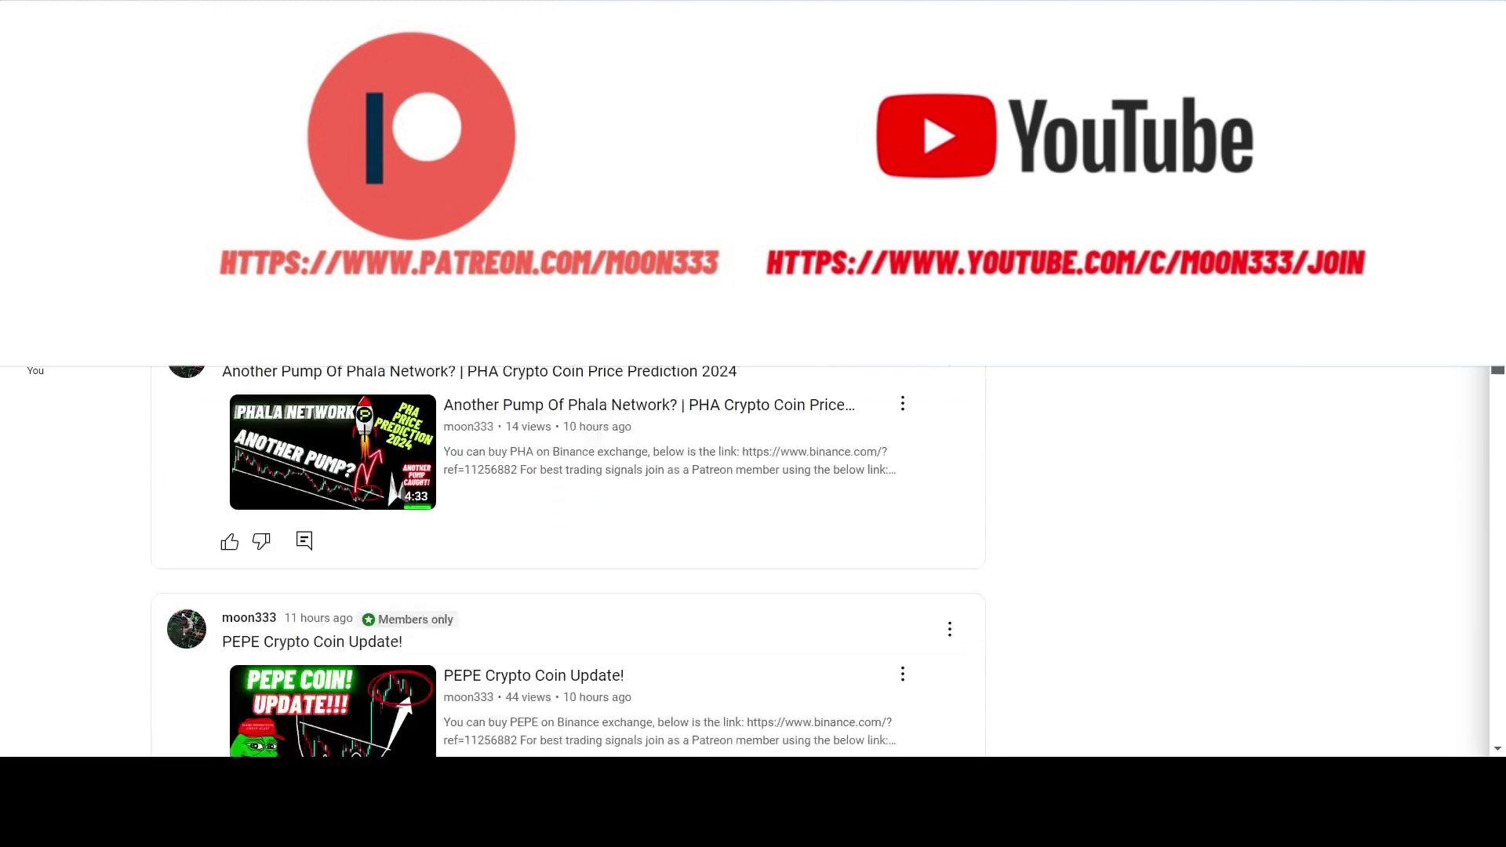
pyautogui.scroll(-18, 568, 561)
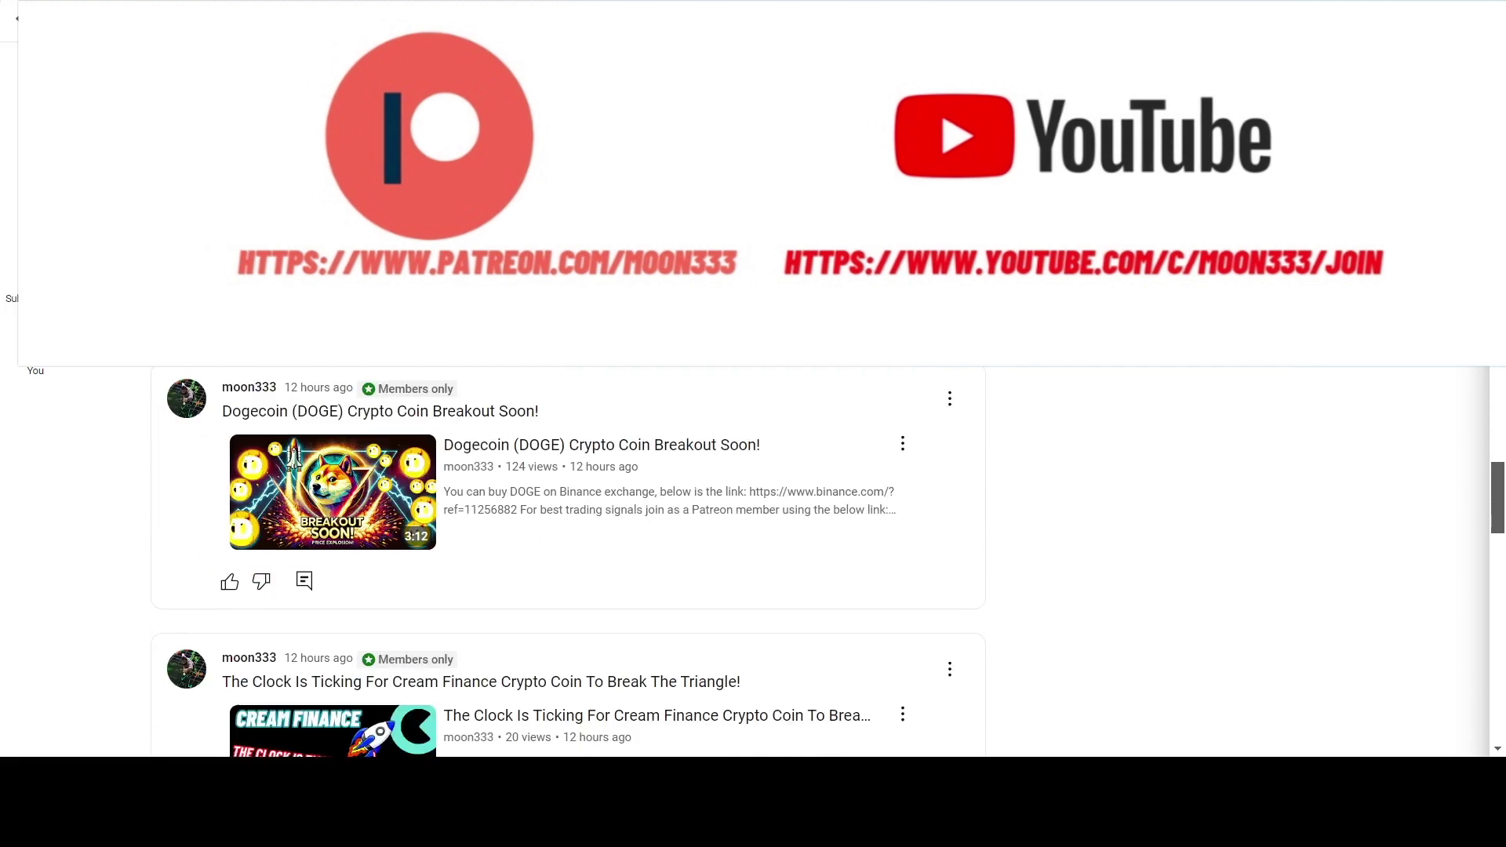
pyautogui.scroll(-16, 1462, 382)
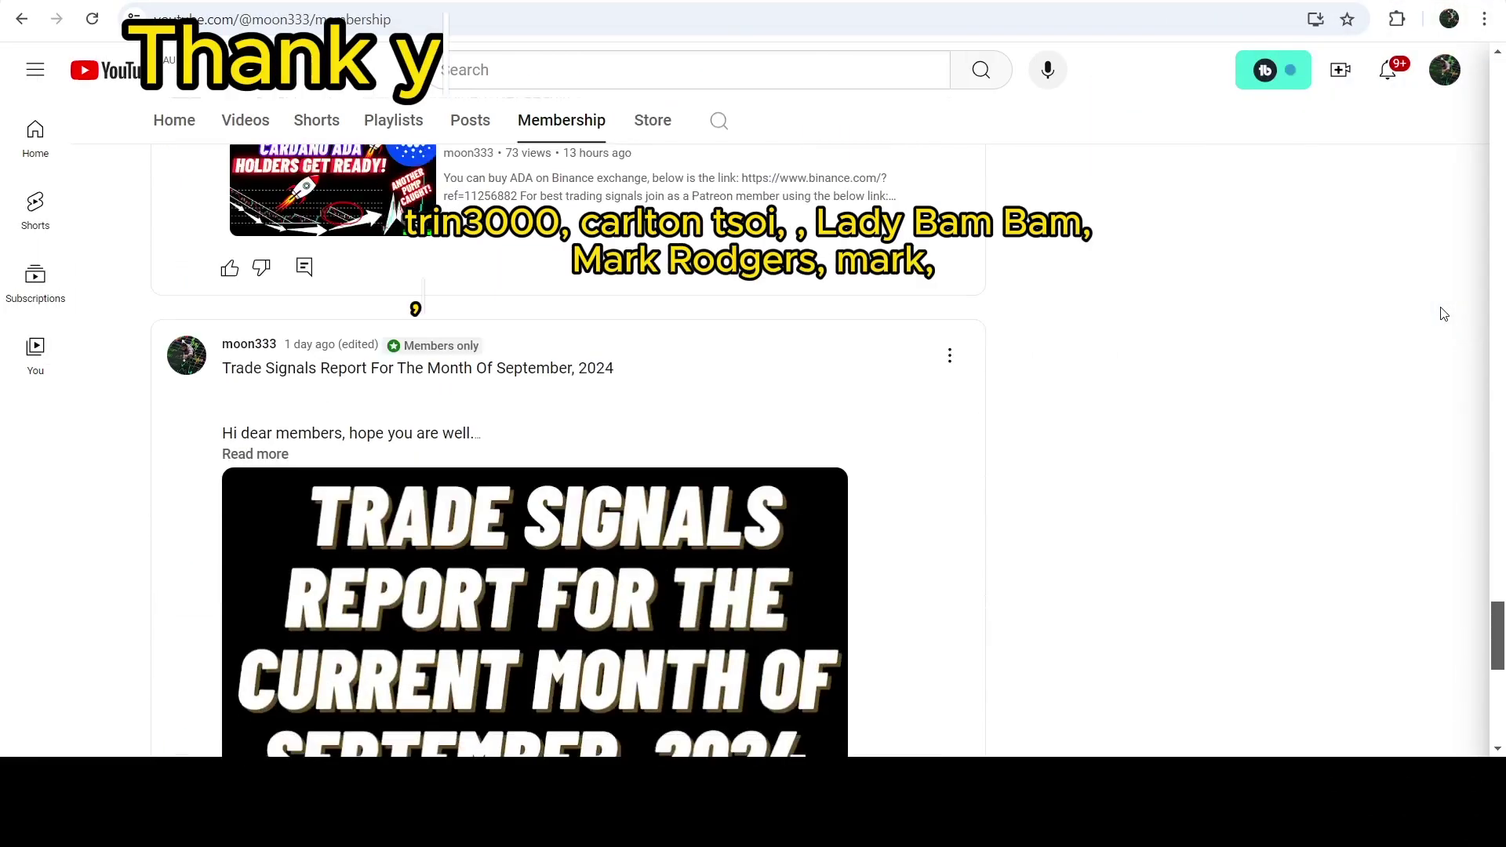
pyautogui.scroll(-4, 1463, 382)
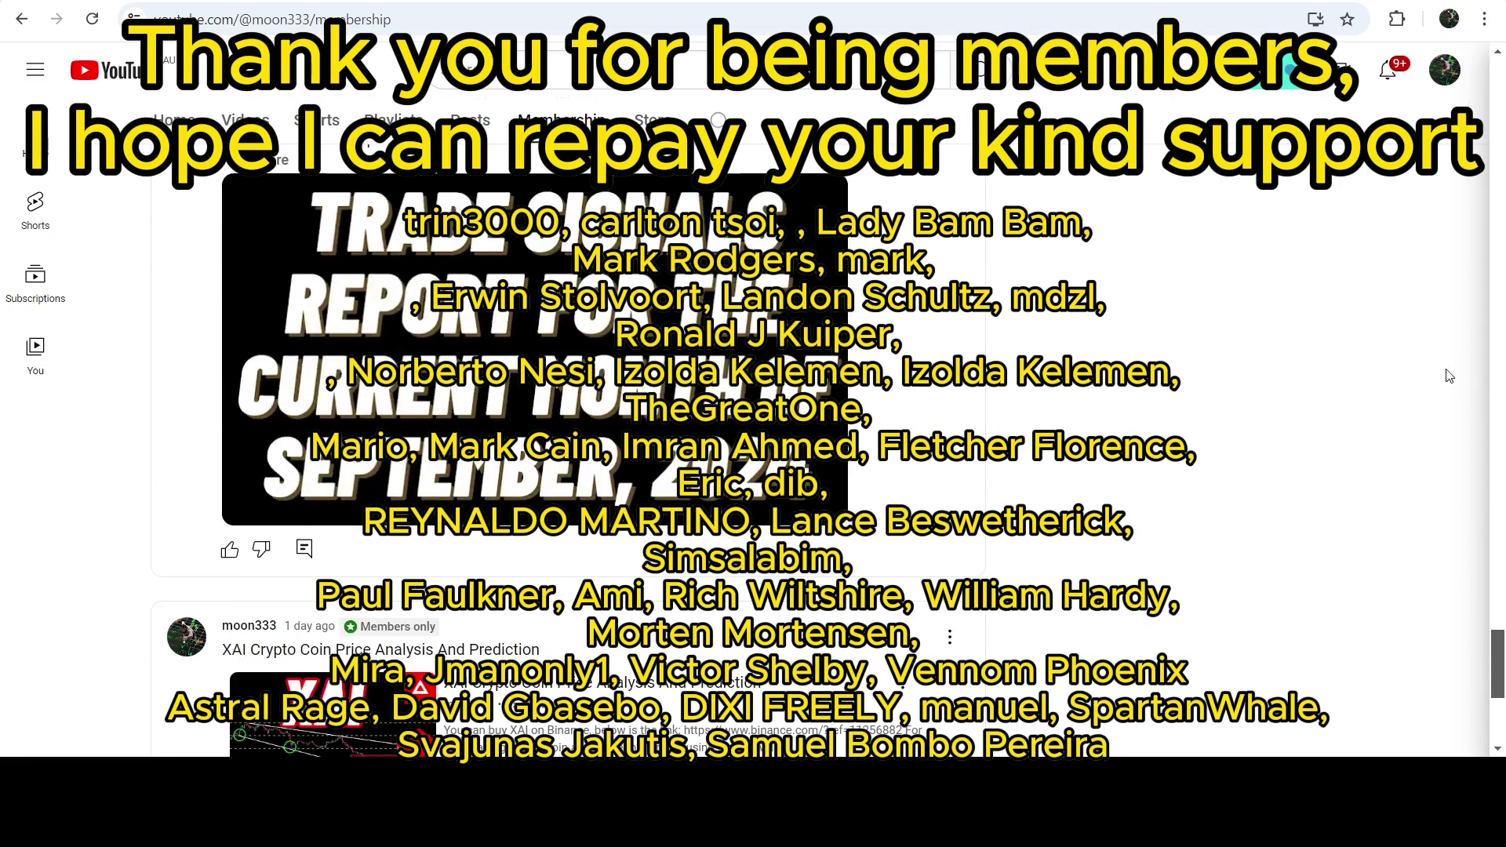
pyautogui.scroll(-5, 1448, 377)
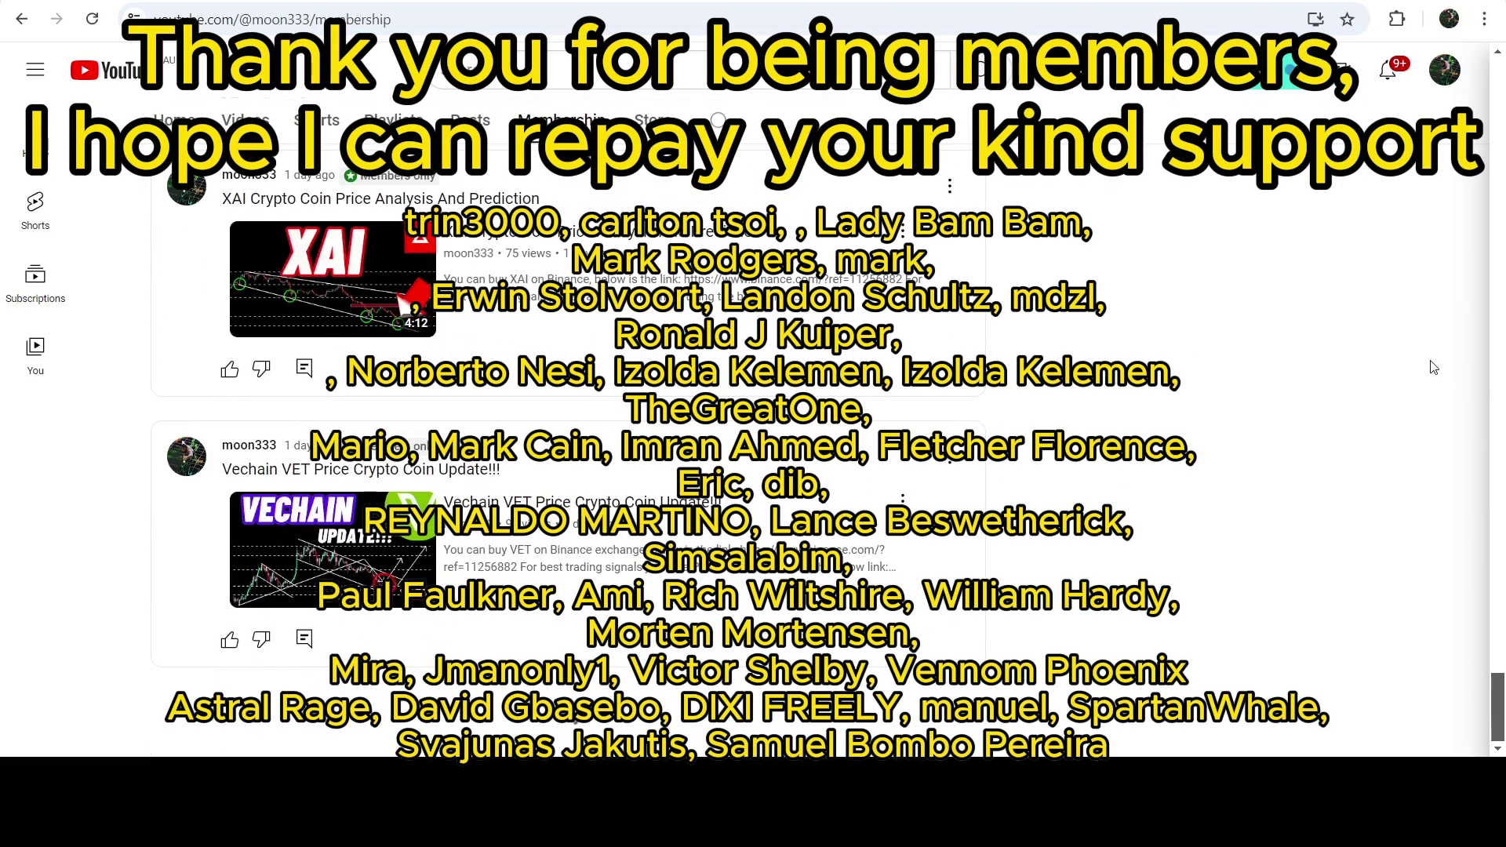
pyautogui.scroll(-10, 1431, 369)
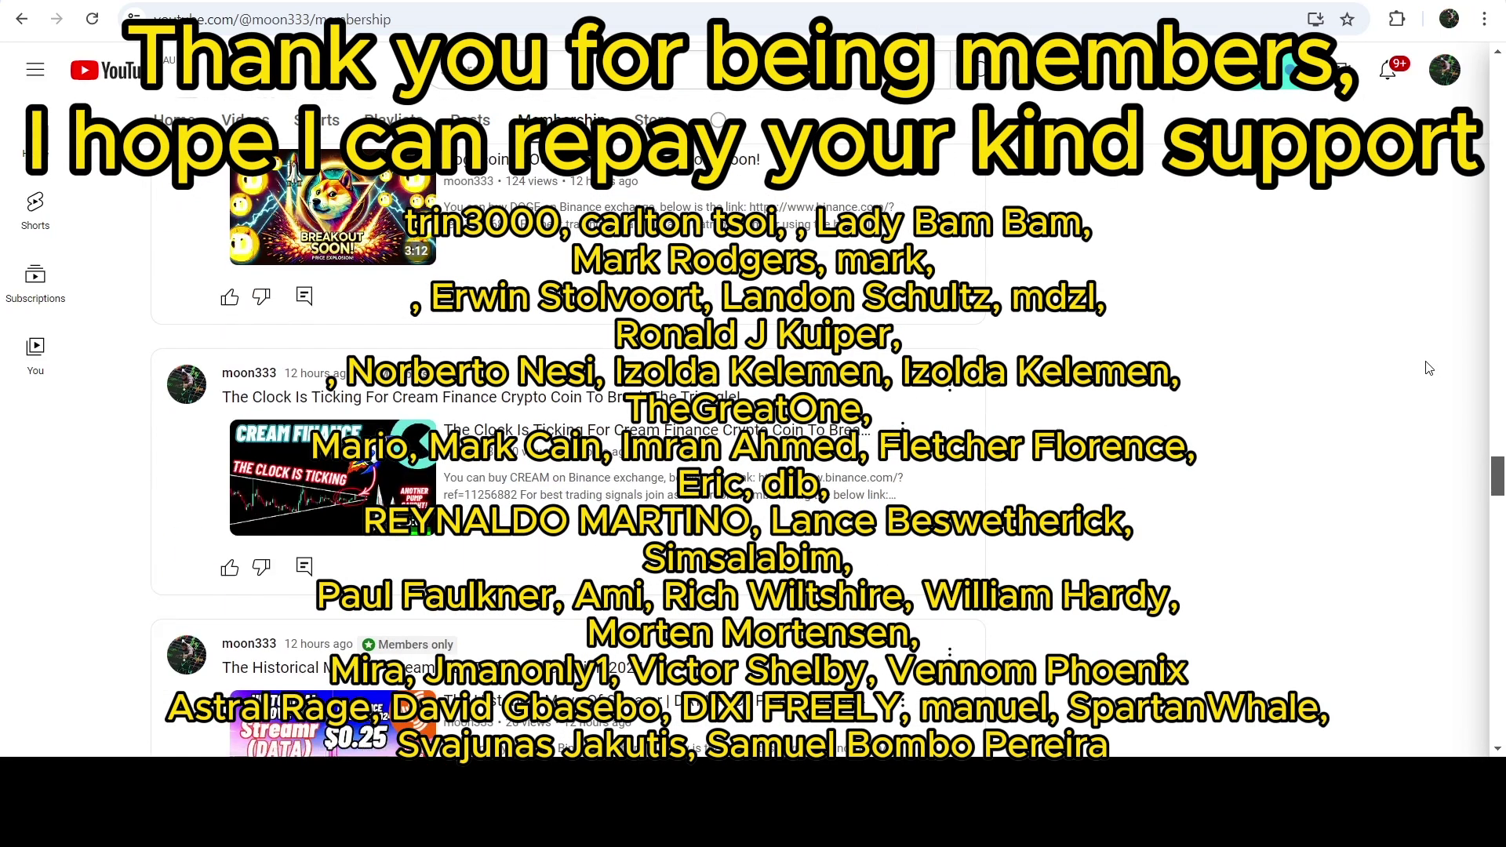
pyautogui.scroll(-10, 1428, 367)
pyautogui.scroll(20, 1411, 357)
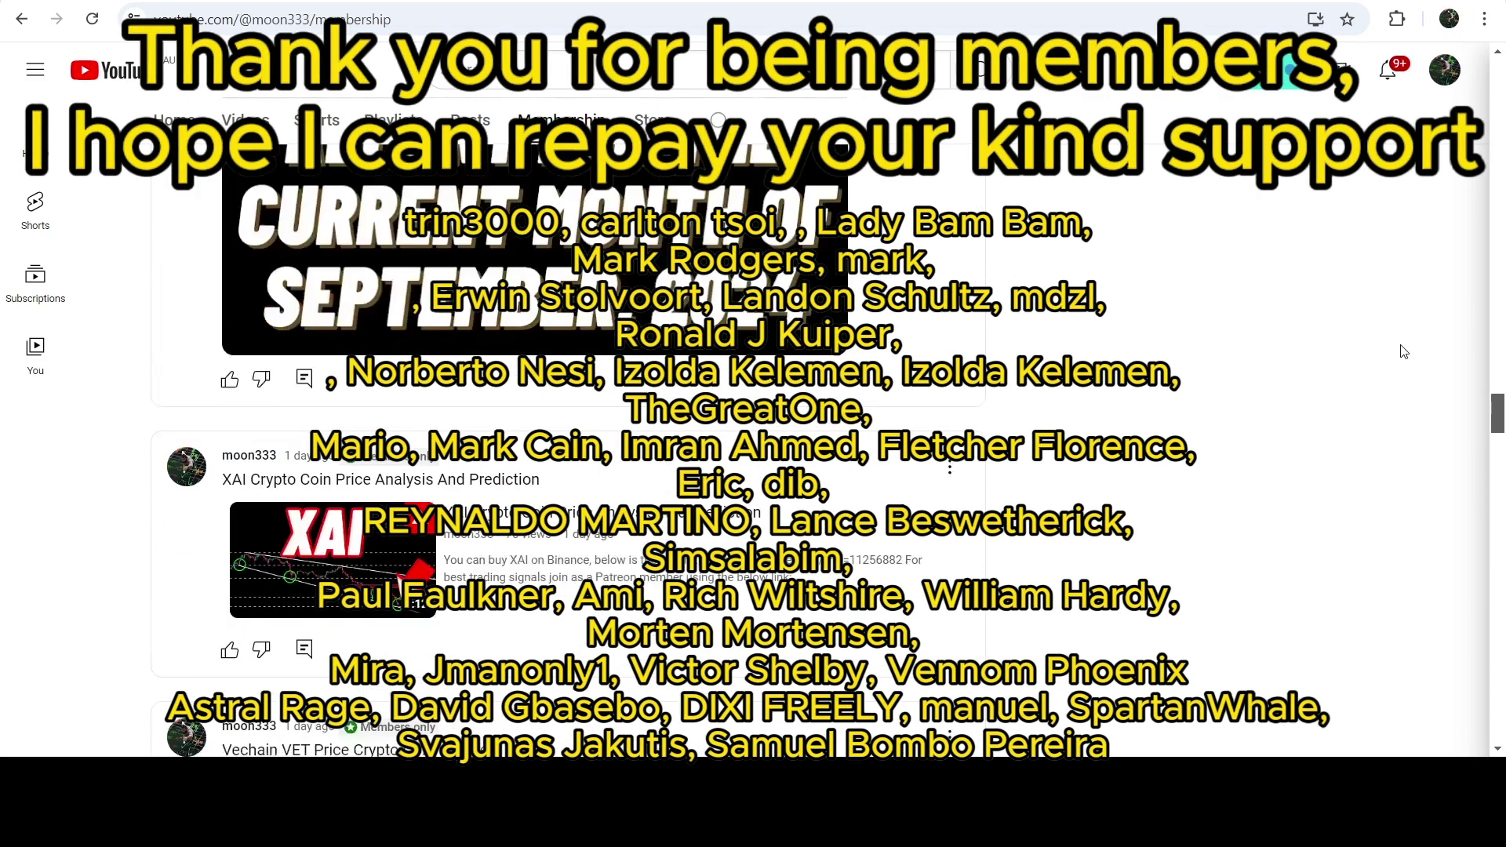
pyautogui.scroll(6, 1404, 353)
pyautogui.scroll(-2, 1383, 363)
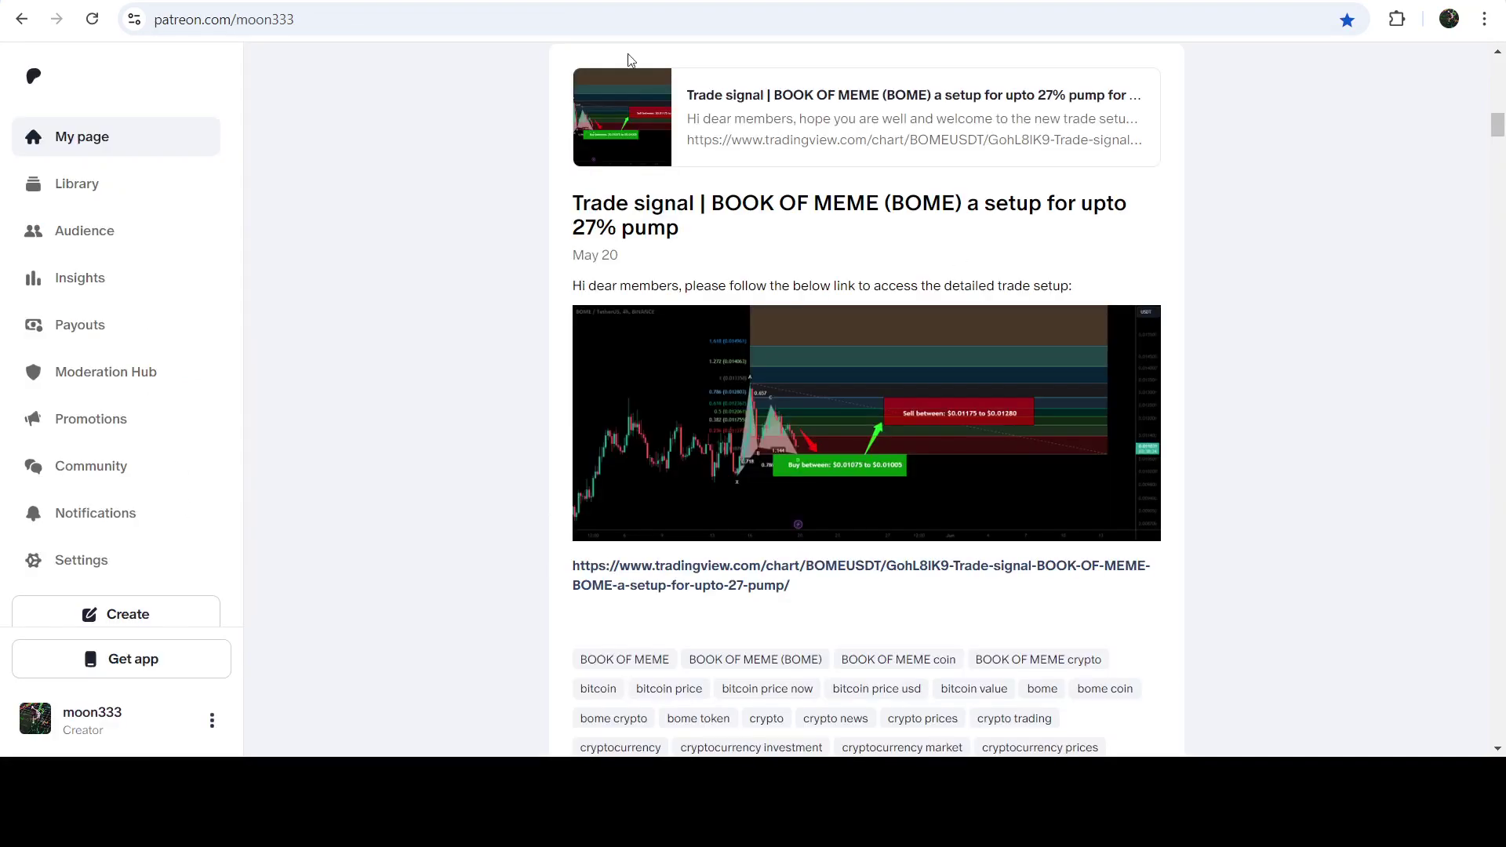
# Step: Open the linked BOME 27% pump trade idea and highlight its buy range, sell range and stop loss
pyautogui.click(788, 121)
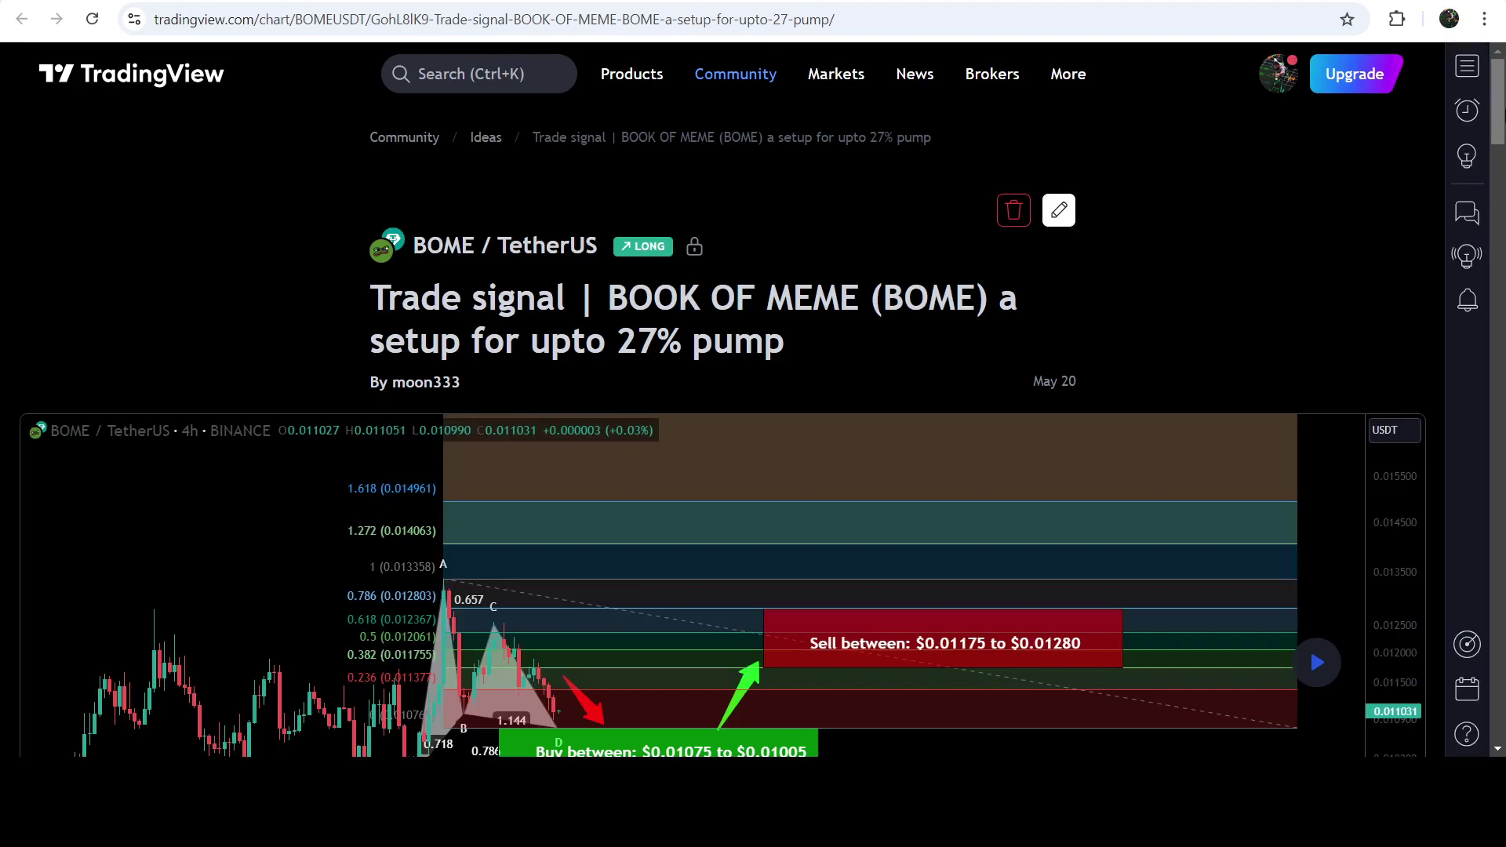
pyautogui.scroll(-3, 1502, 116)
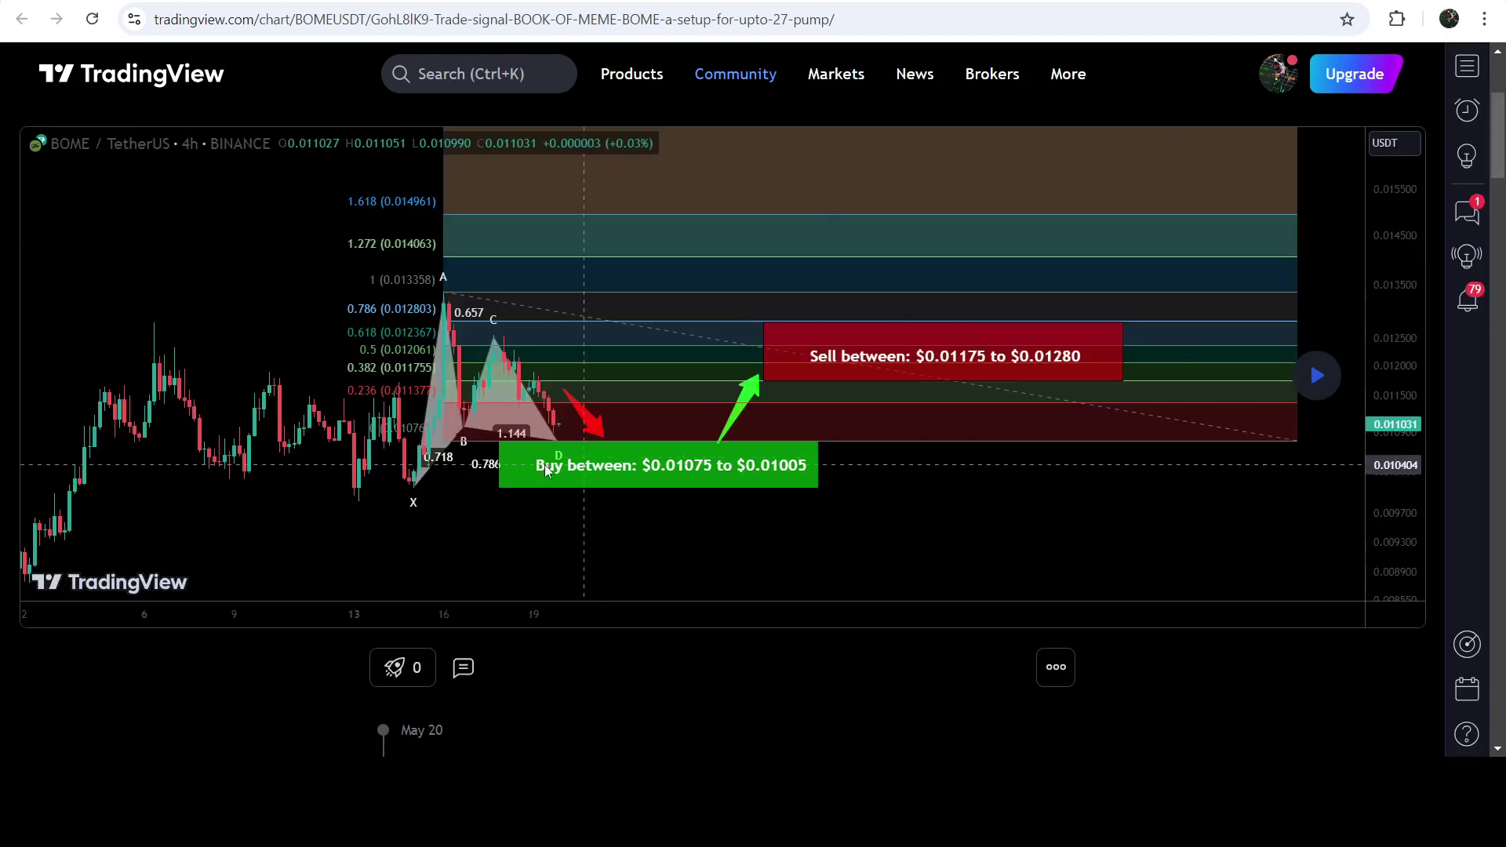
pyautogui.scroll(1, 618, 289)
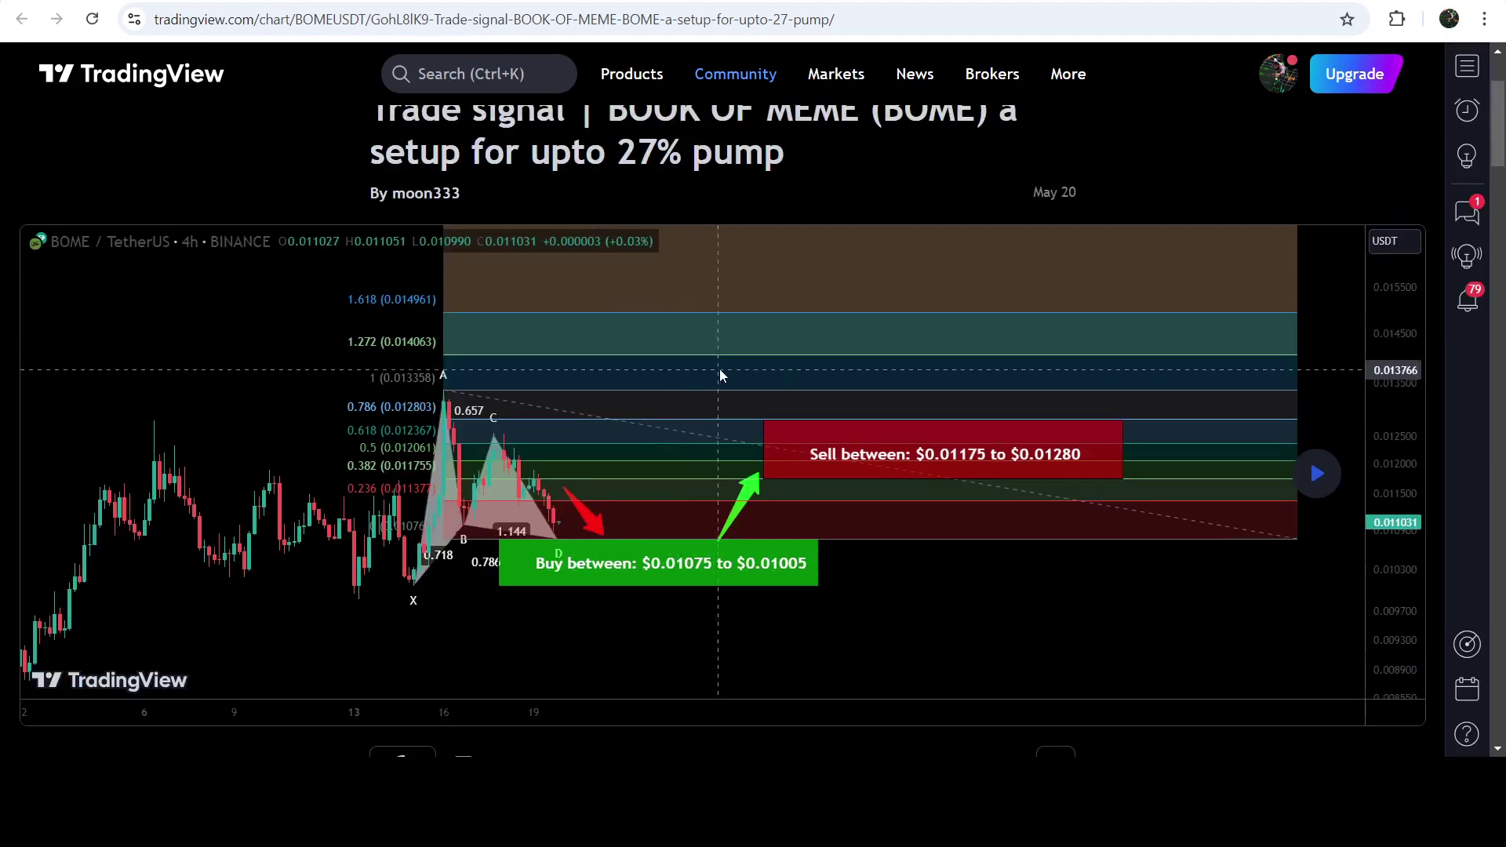
pyautogui.scroll(-10, 953, 374)
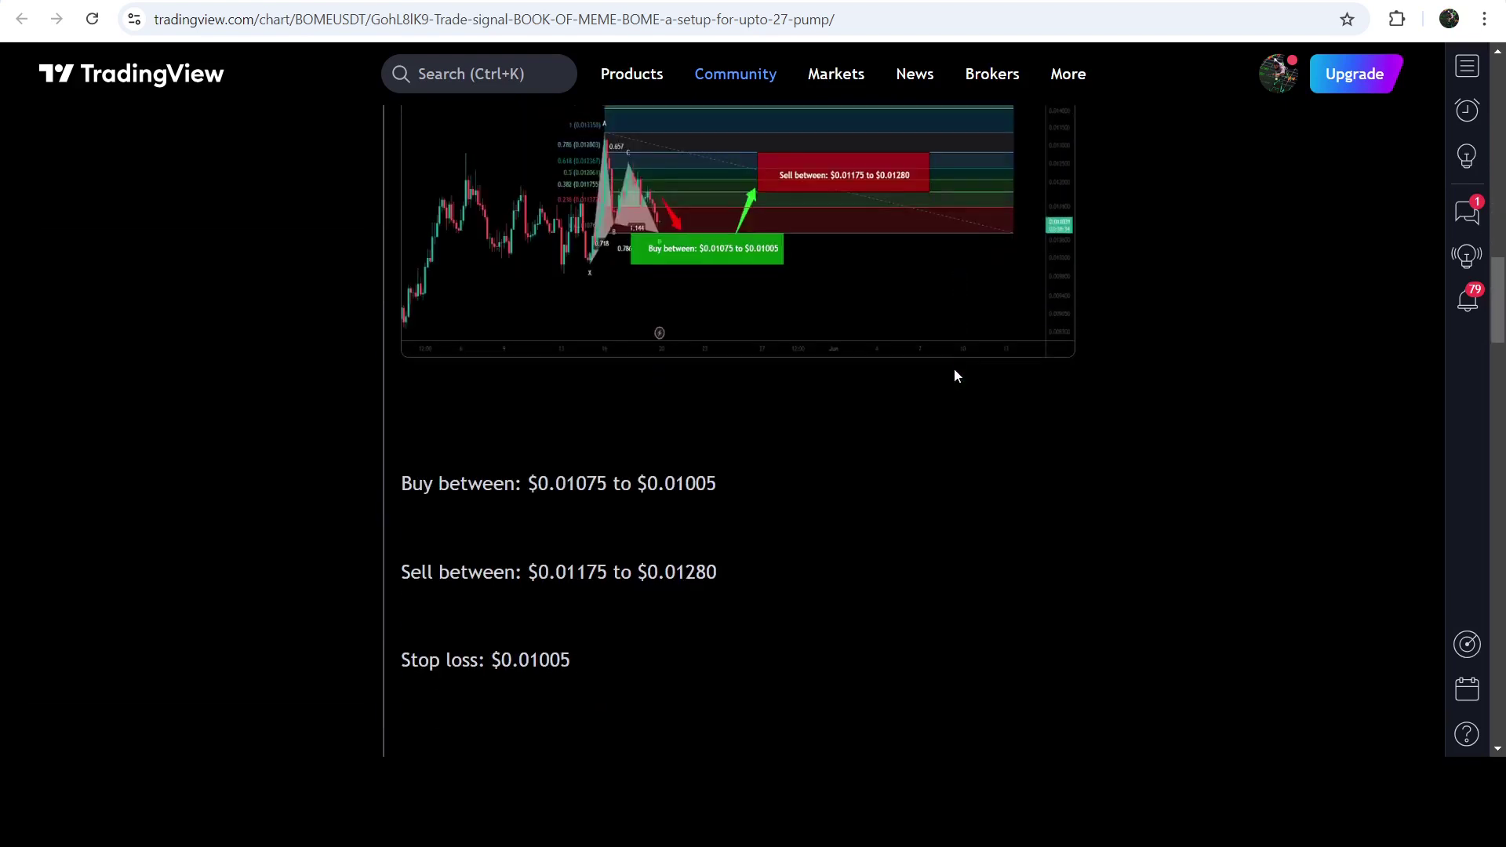
pyautogui.moveTo(429, 390); pyautogui.dragTo(821, 422)
pyautogui.moveTo(504, 479); pyautogui.dragTo(867, 482)
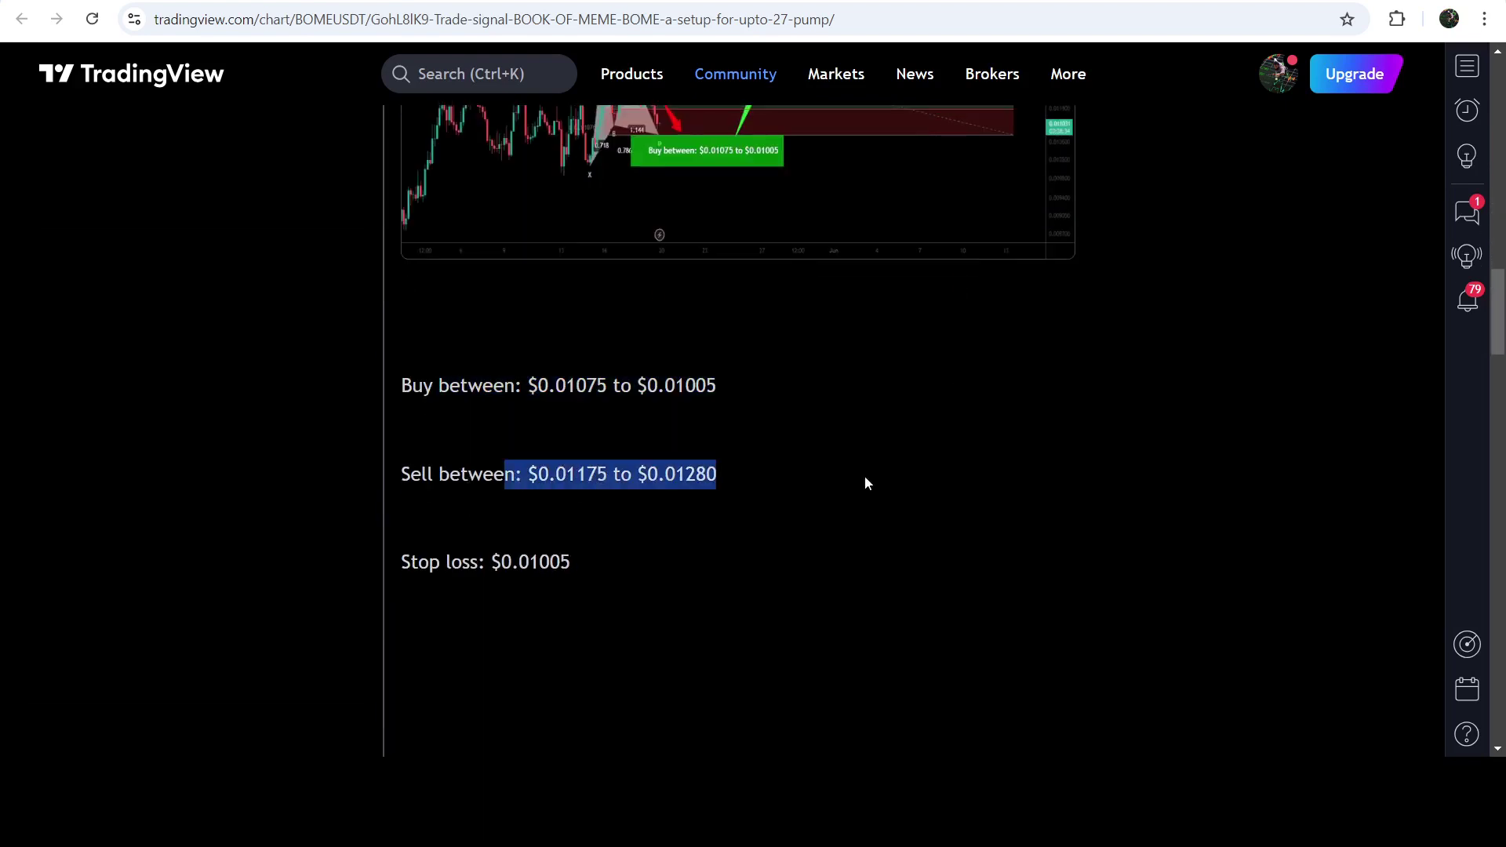
pyautogui.moveTo(437, 565); pyautogui.dragTo(1077, 566)
pyautogui.scroll(10, 1236, 484)
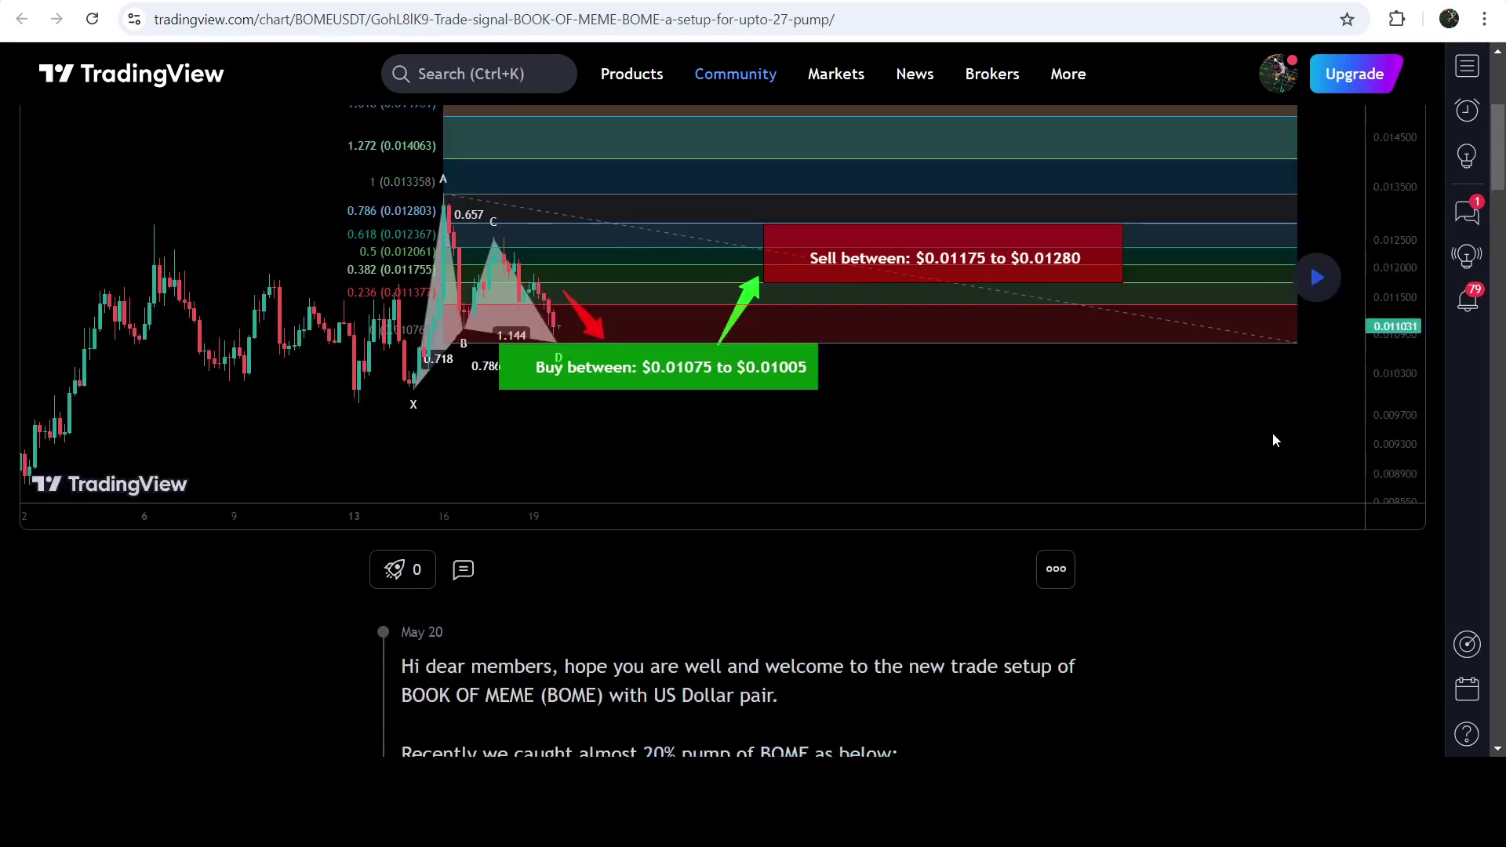
pyautogui.scroll(-1, 1306, 486)
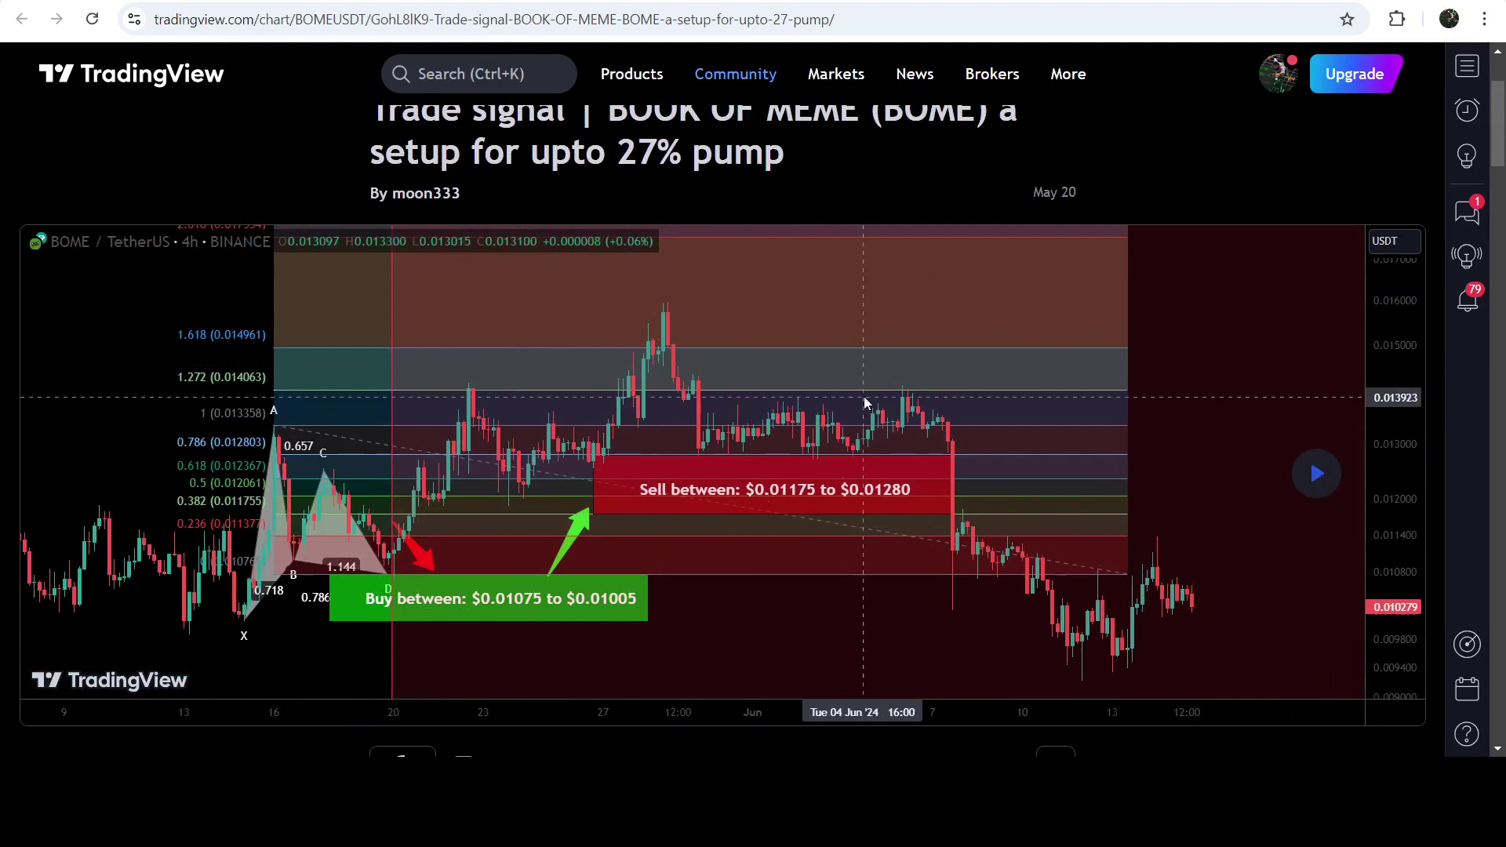
pyautogui.scroll(-6, 865, 392)
# Step: Open the May 6 'setup for the next pump' idea, select its trade levels, and replay the chart
pyautogui.click(763, 541)
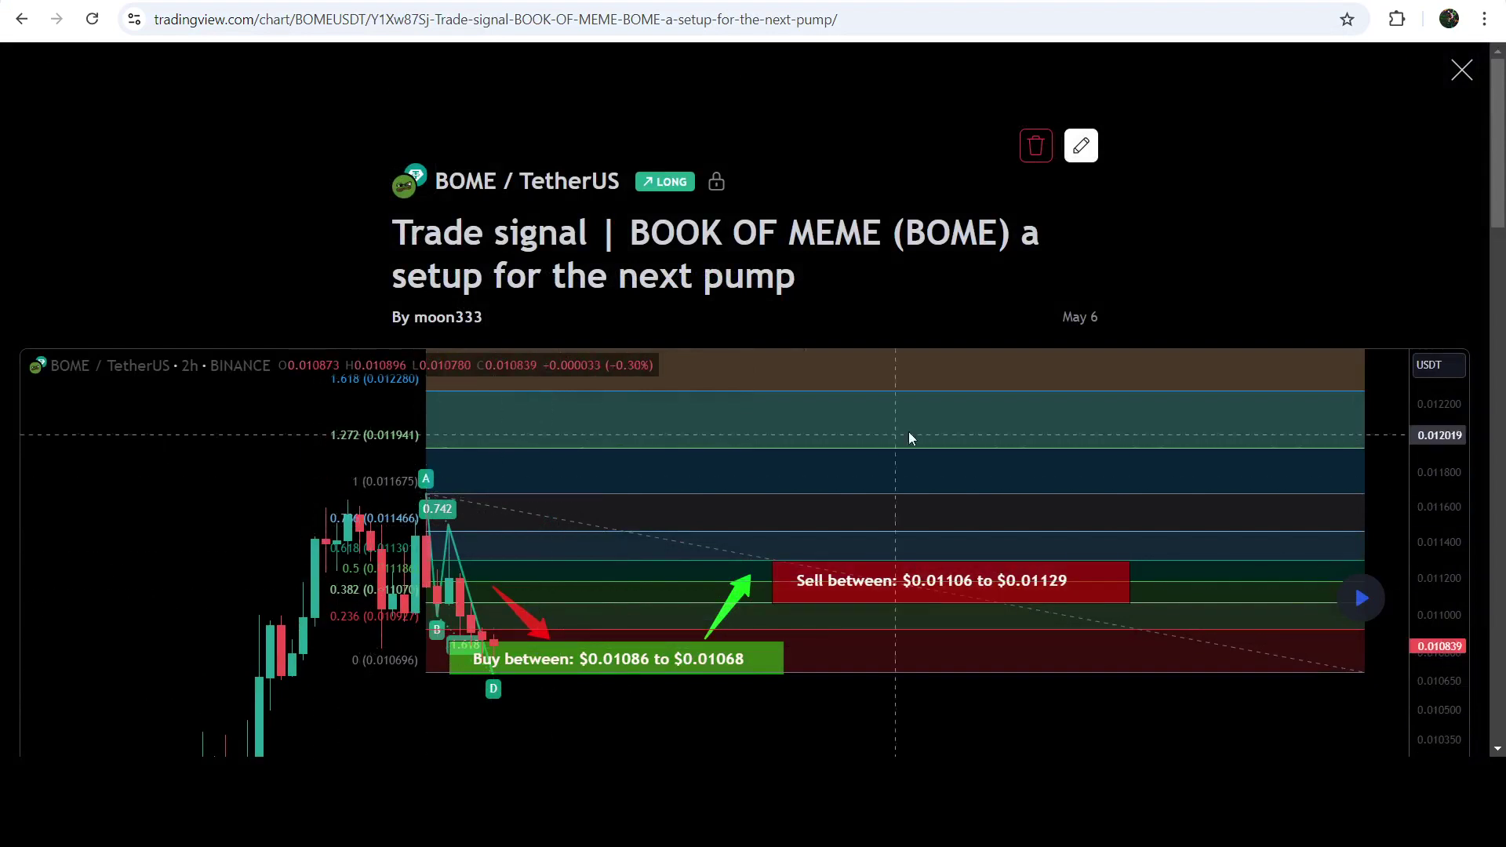
pyautogui.scroll(-12, 831, 443)
pyautogui.scroll(-2, 835, 433)
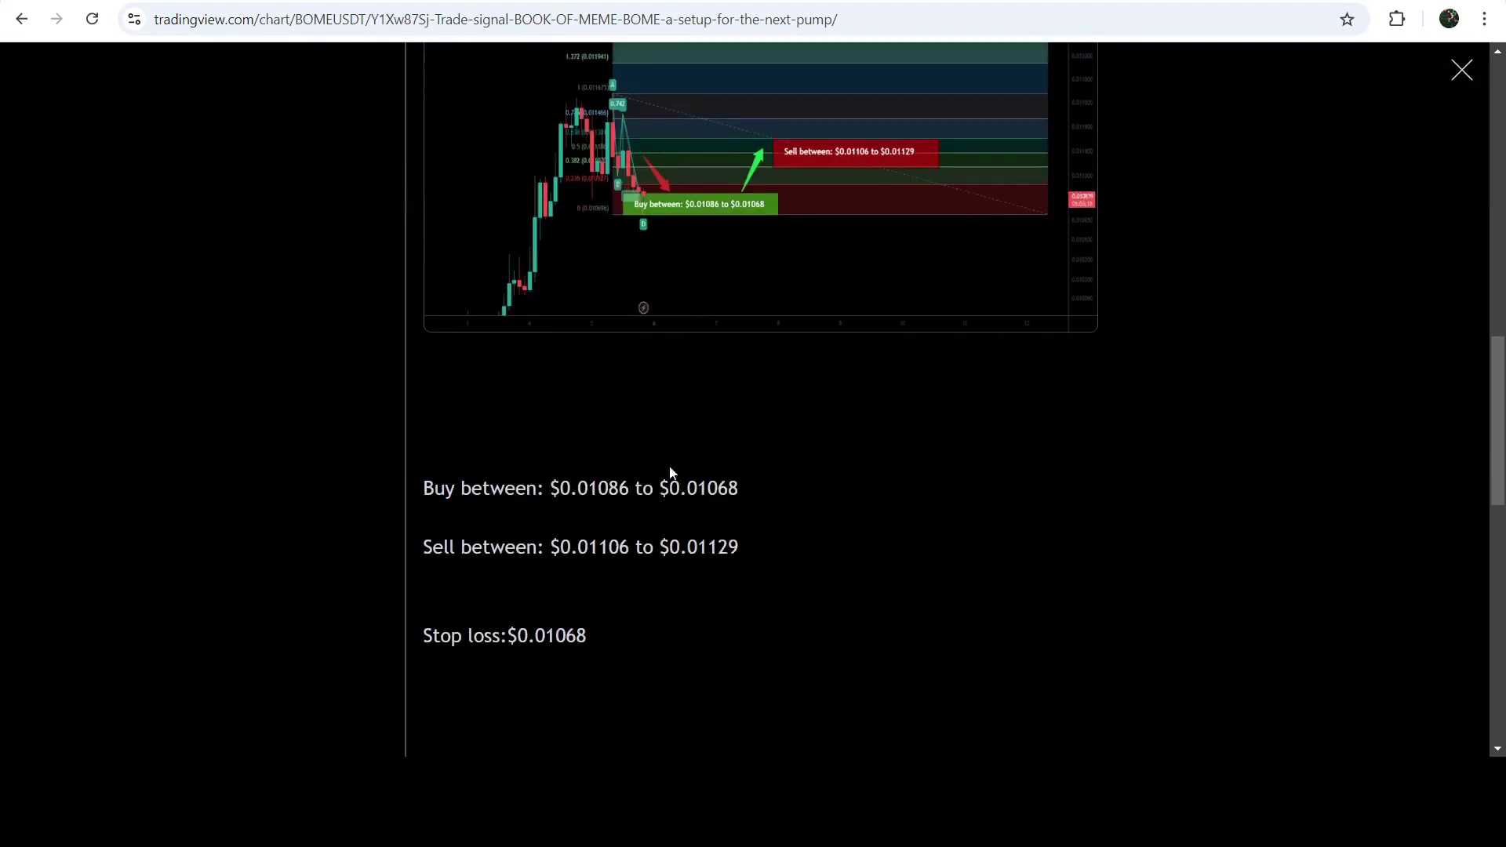
pyautogui.moveTo(458, 487); pyautogui.dragTo(605, 634)
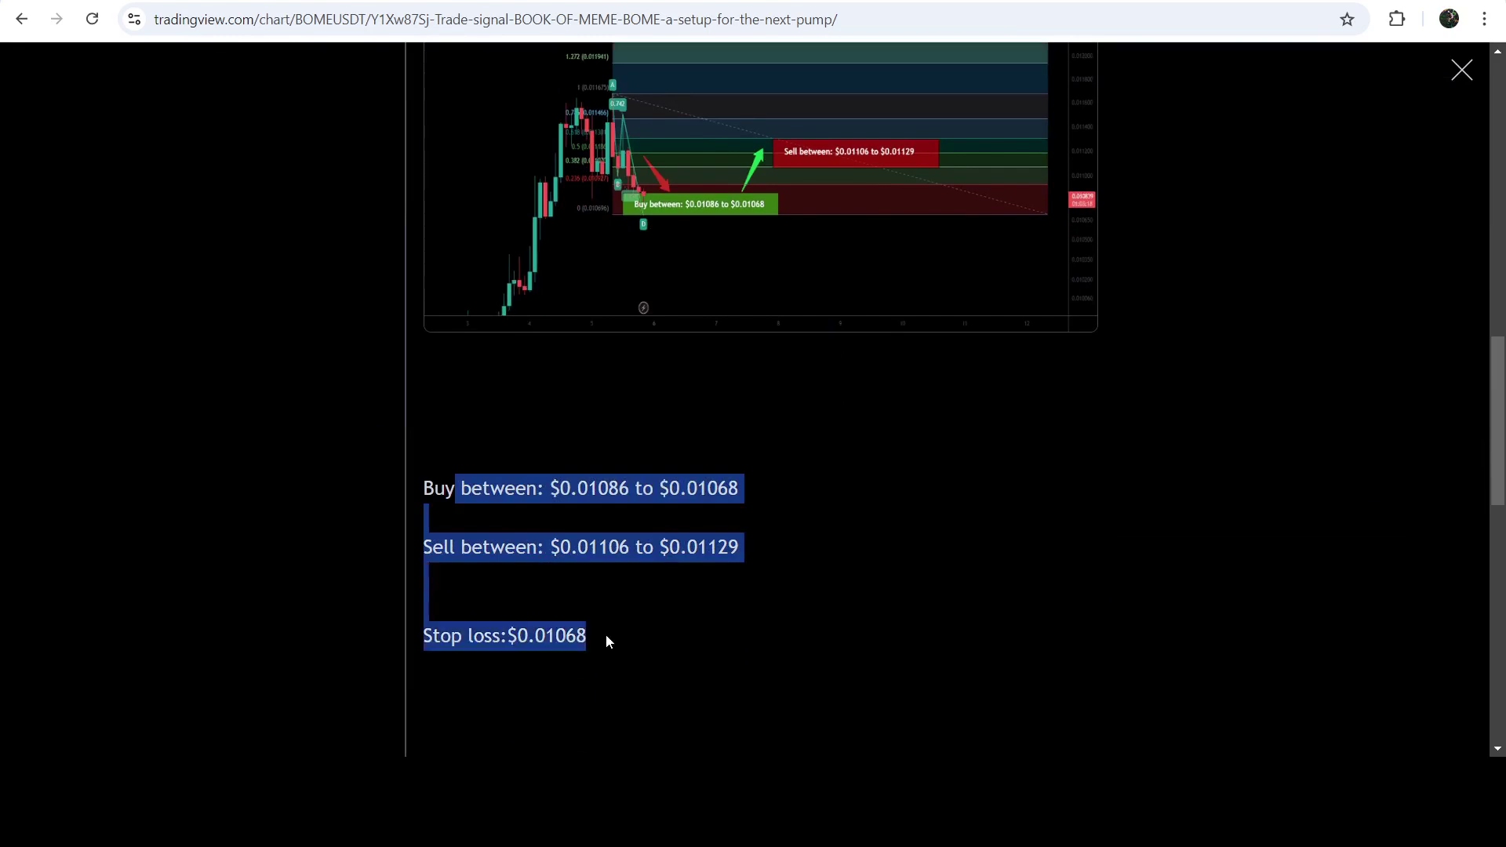
pyautogui.scroll(15, 1067, 549)
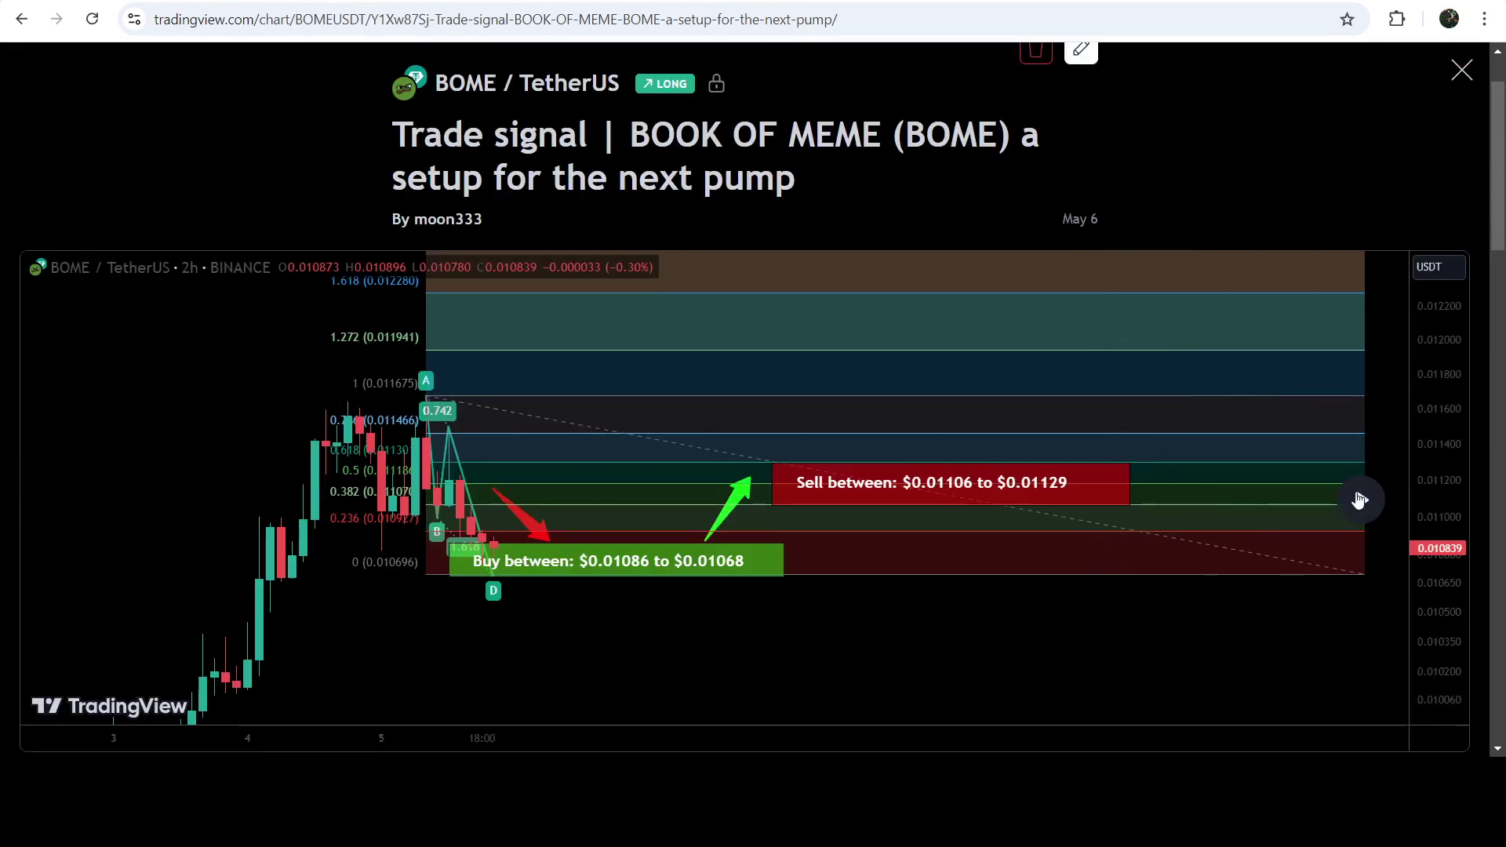
pyautogui.click(1359, 499)
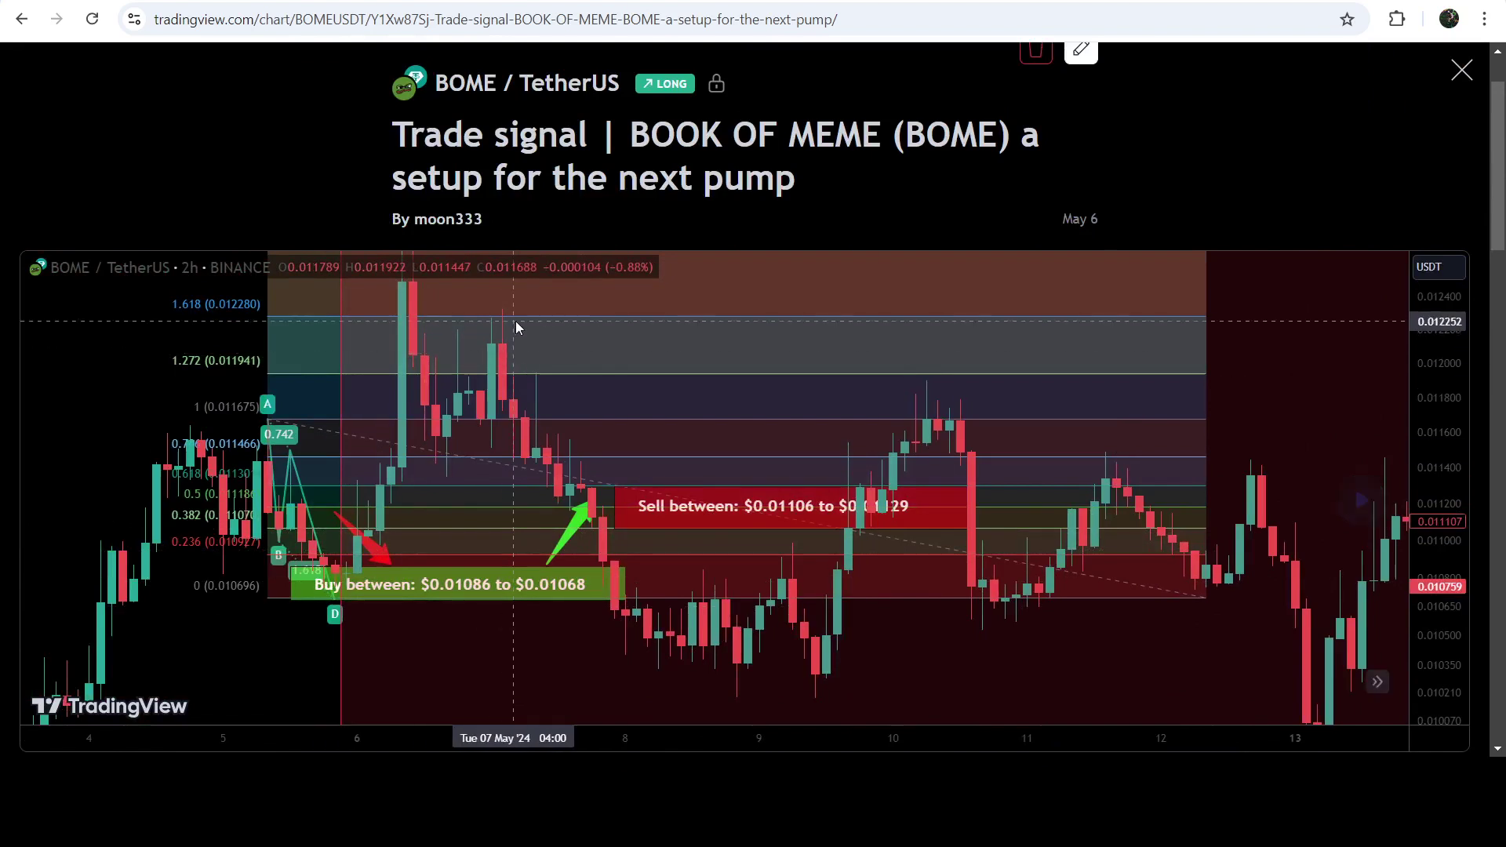
# Step: Drag the idea's chart sideways to inspect the later price action
pyautogui.moveTo(515, 322); pyautogui.dragTo(855, 358)
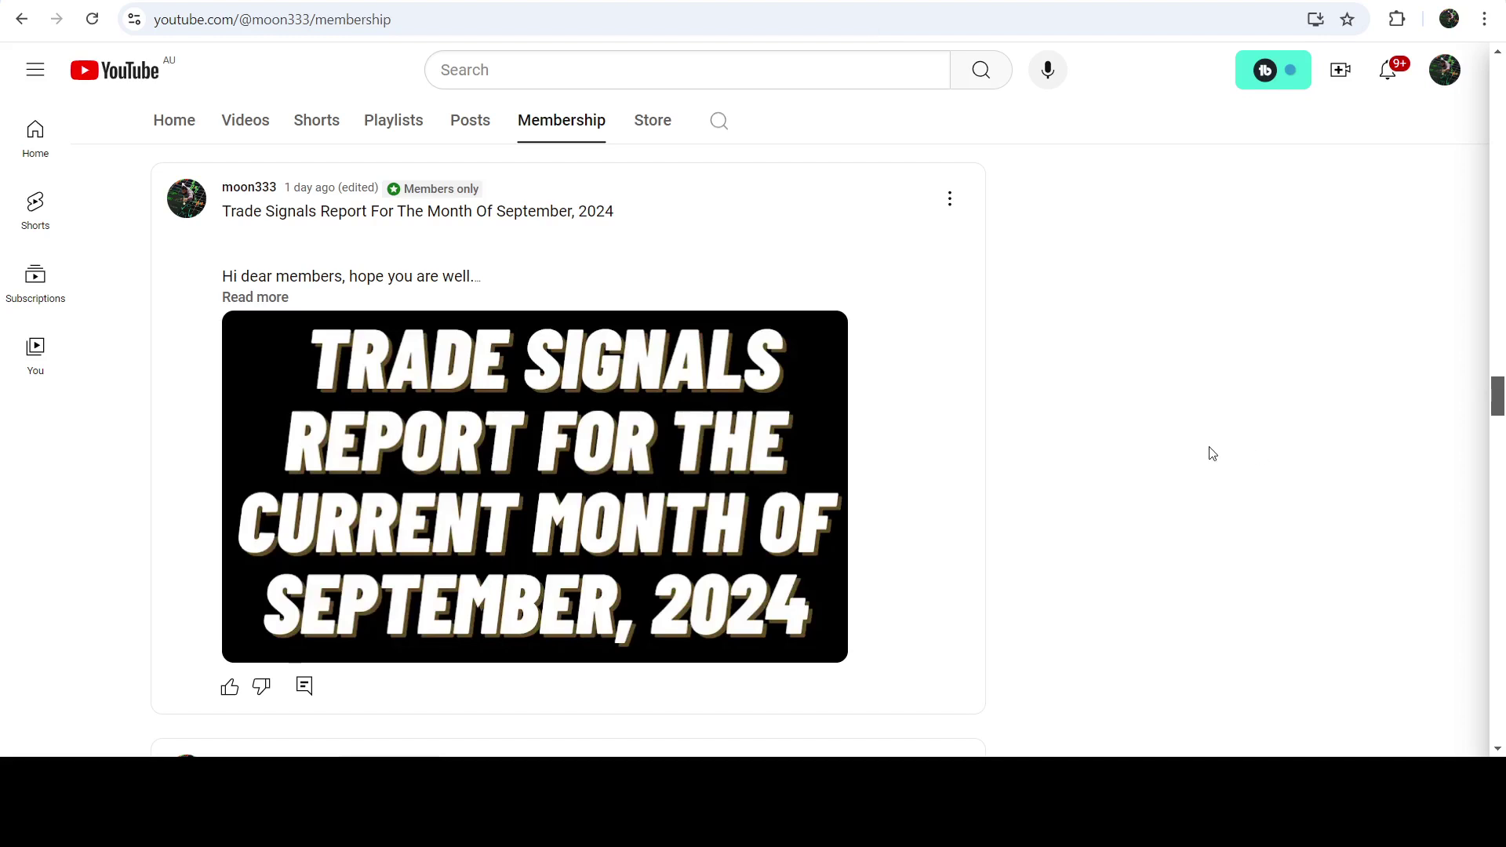
# Step: Scroll down through the channel's membership posts
pyautogui.scroll(-20, 1397, 421)
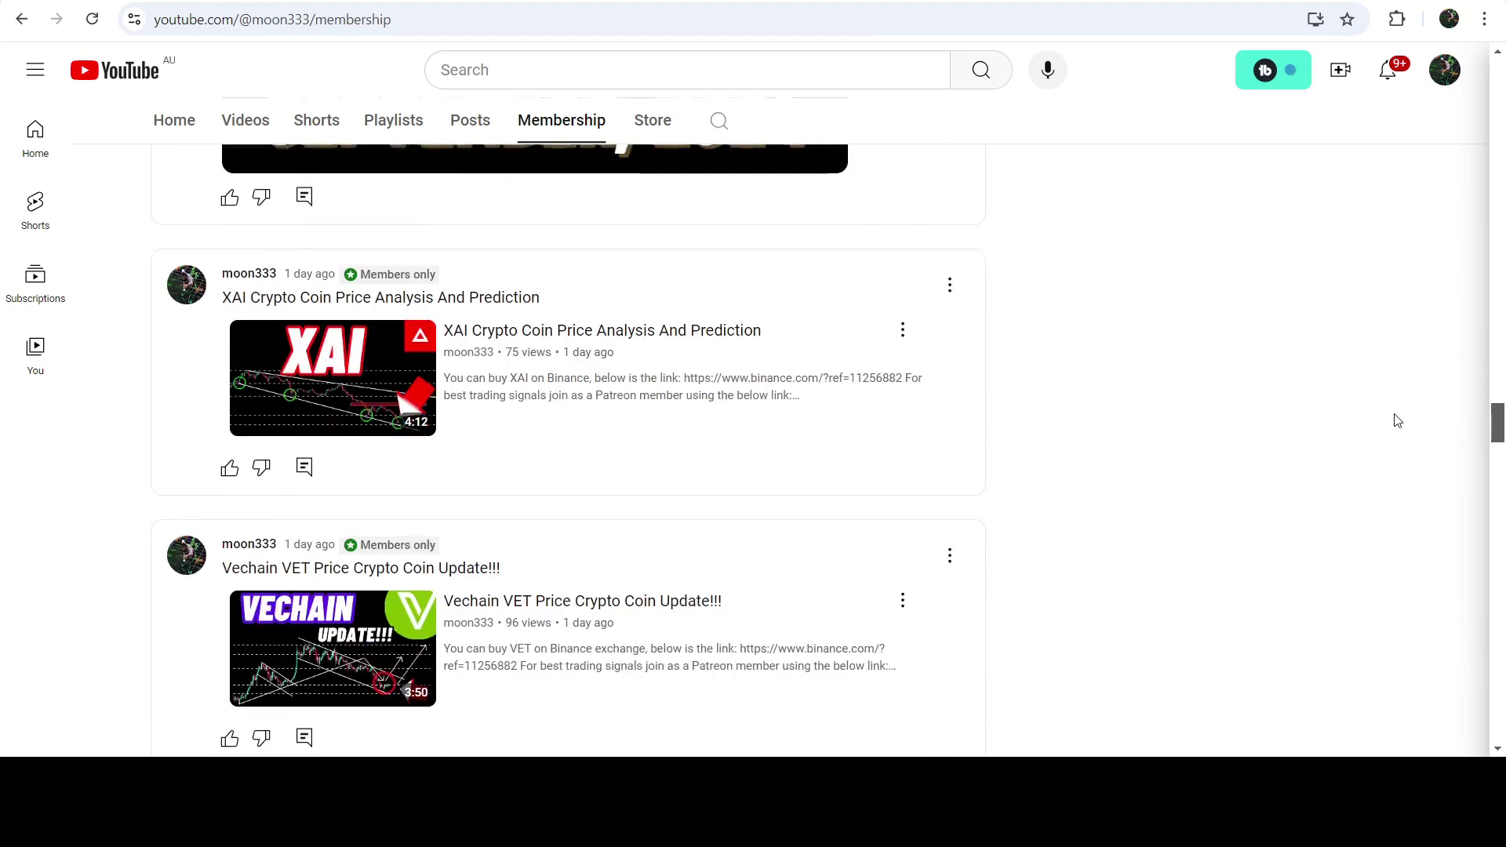
pyautogui.scroll(-20, 1390, 425)
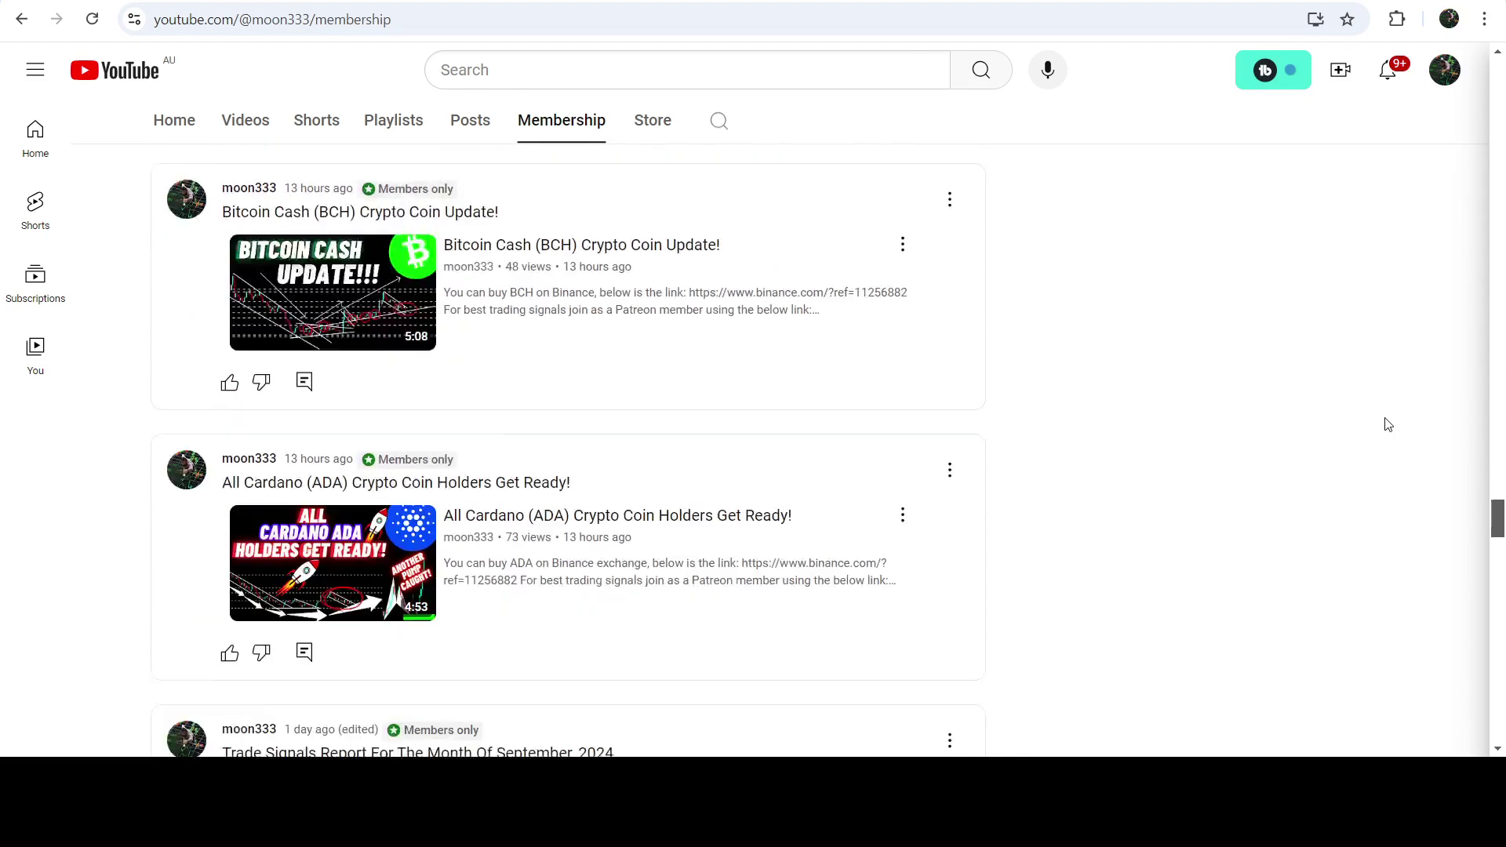
pyautogui.scroll(-20, 1385, 427)
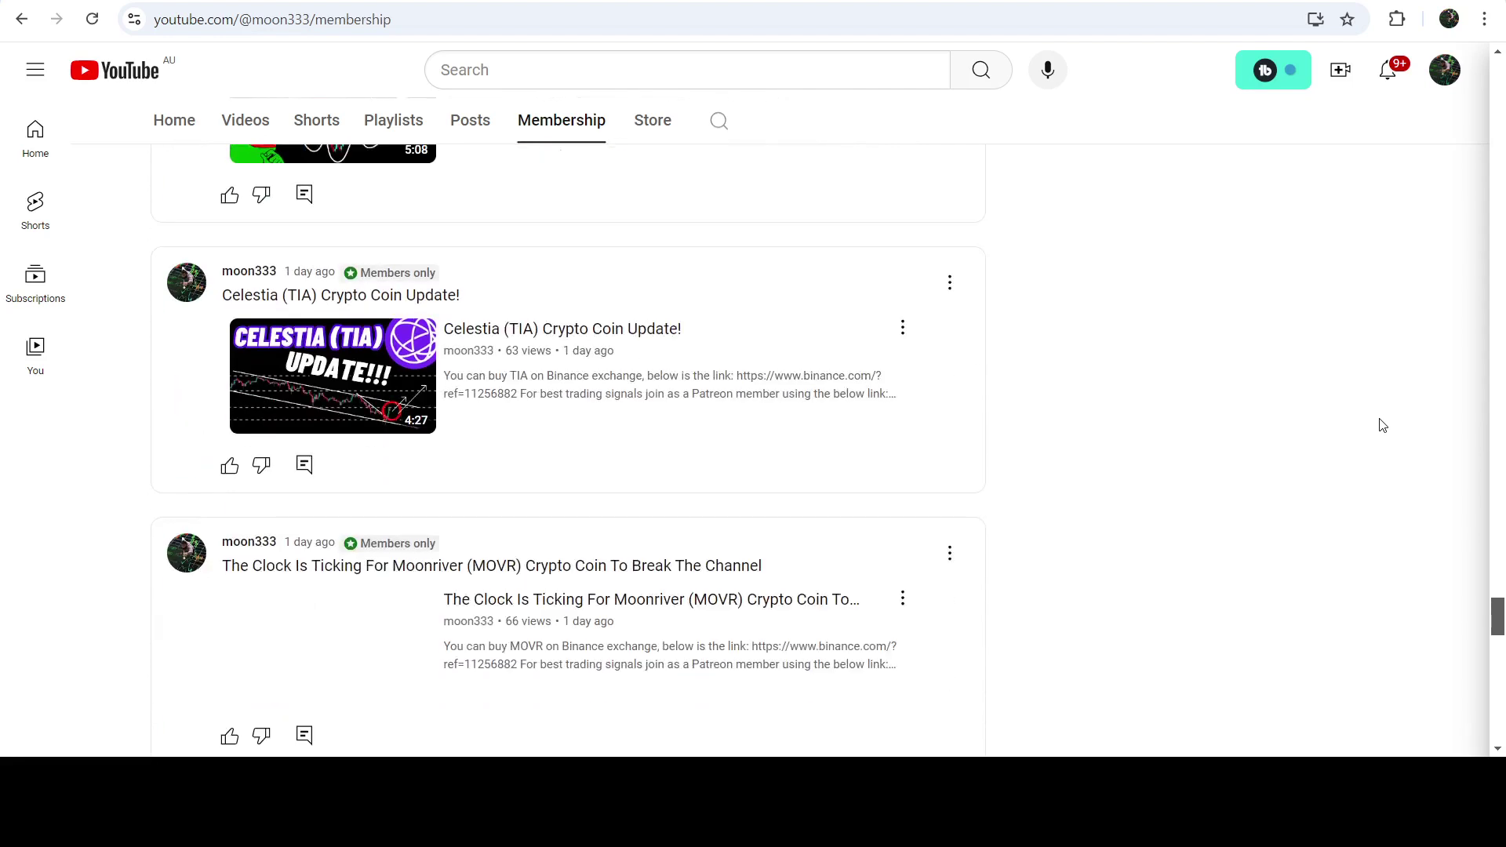
pyautogui.scroll(-5, 1383, 426)
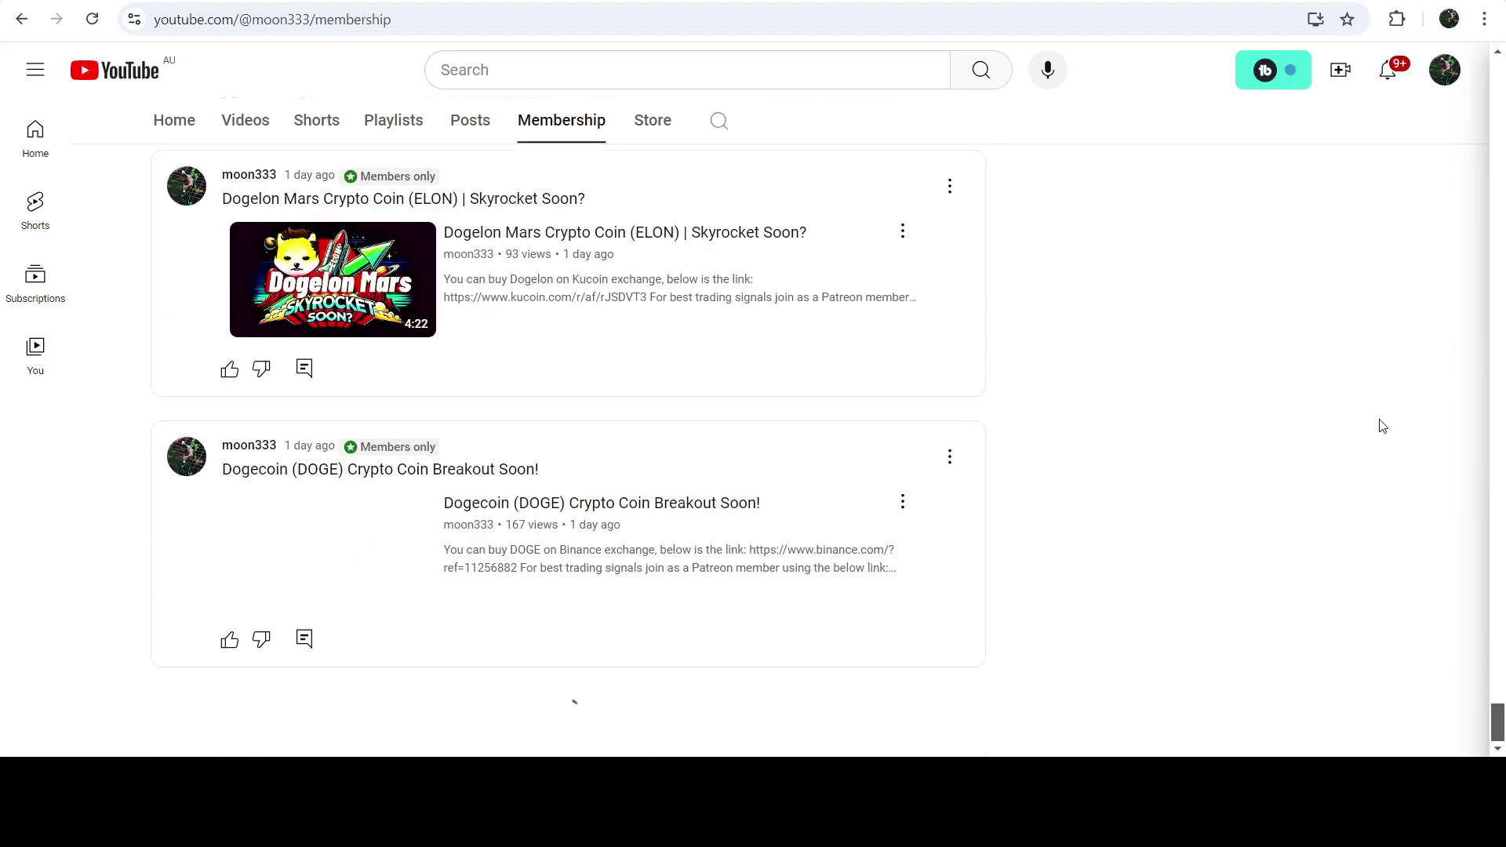
pyautogui.scroll(-20, 1382, 428)
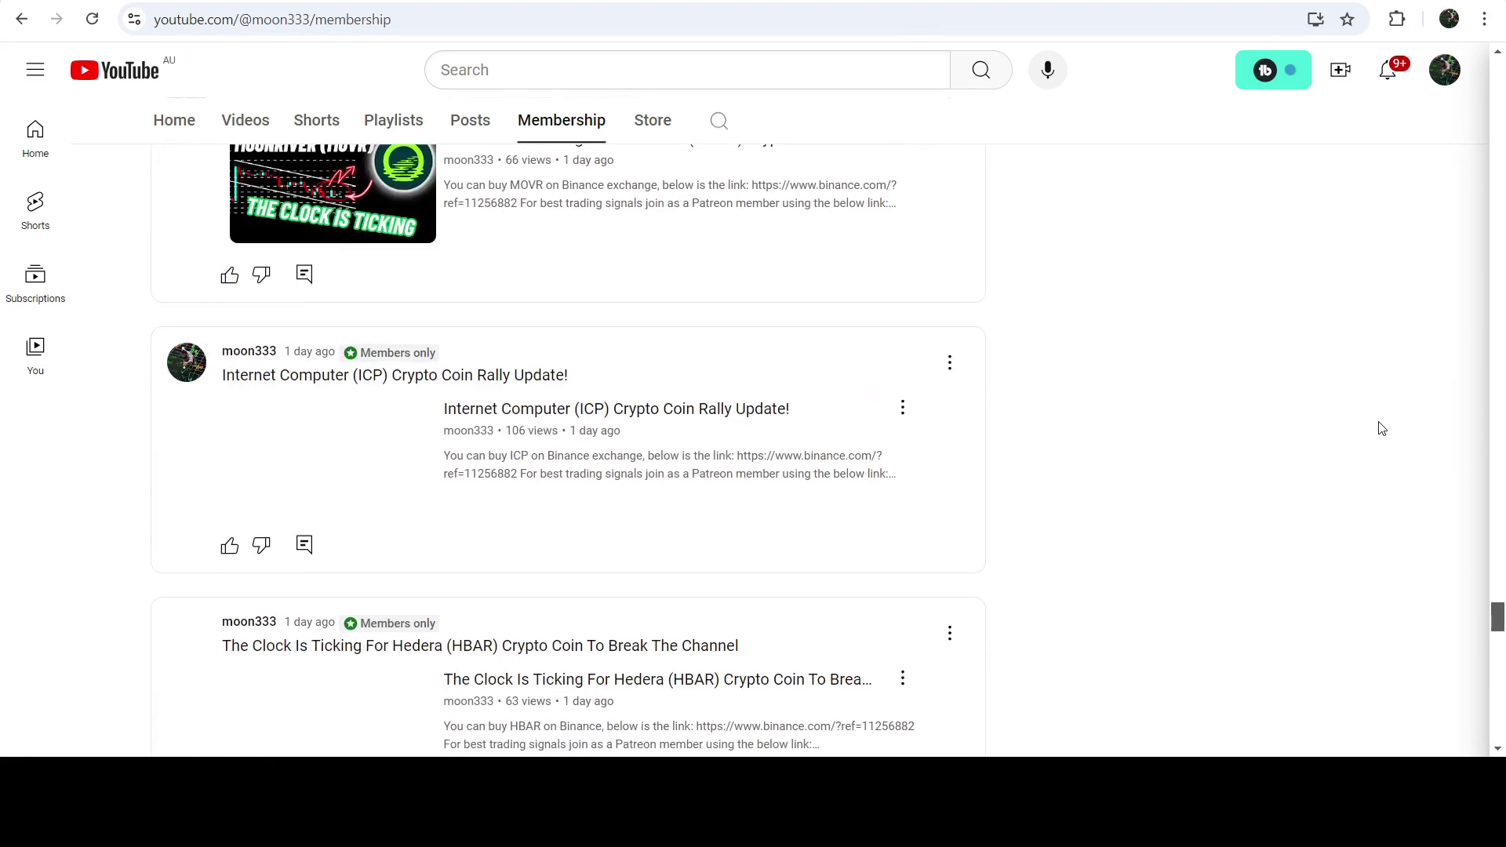
pyautogui.scroll(-6, 1382, 428)
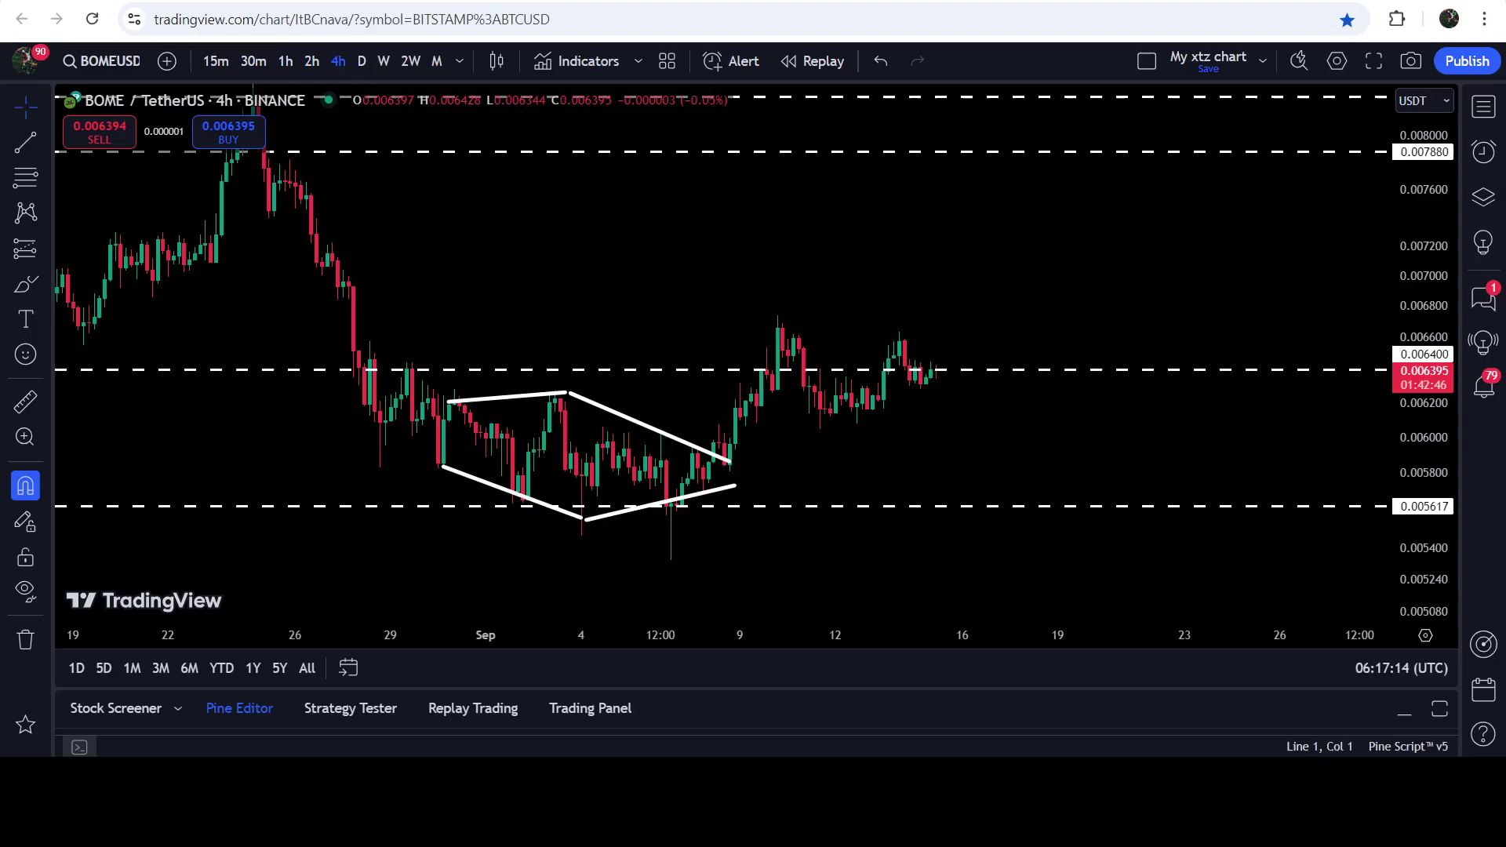
# Step: Center the post-breakout candles with a taller price scale, then sketch a brush price path and undo it
pyautogui.moveTo(588, 272); pyautogui.dragTo(523, 275)
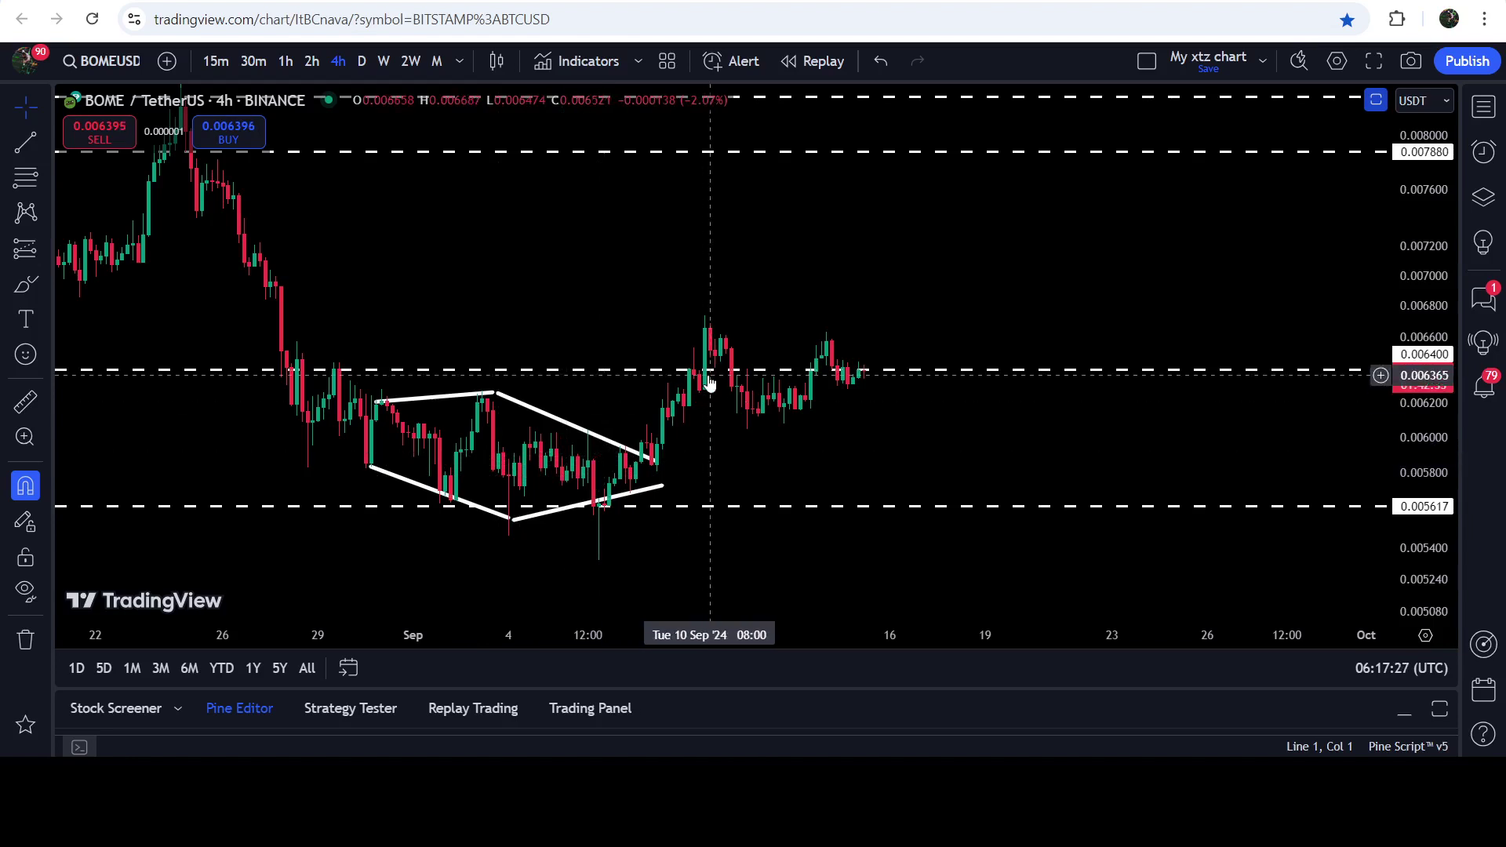
pyautogui.scroll(2, 777, 562)
pyautogui.moveTo(775, 556); pyautogui.dragTo(834, 488)
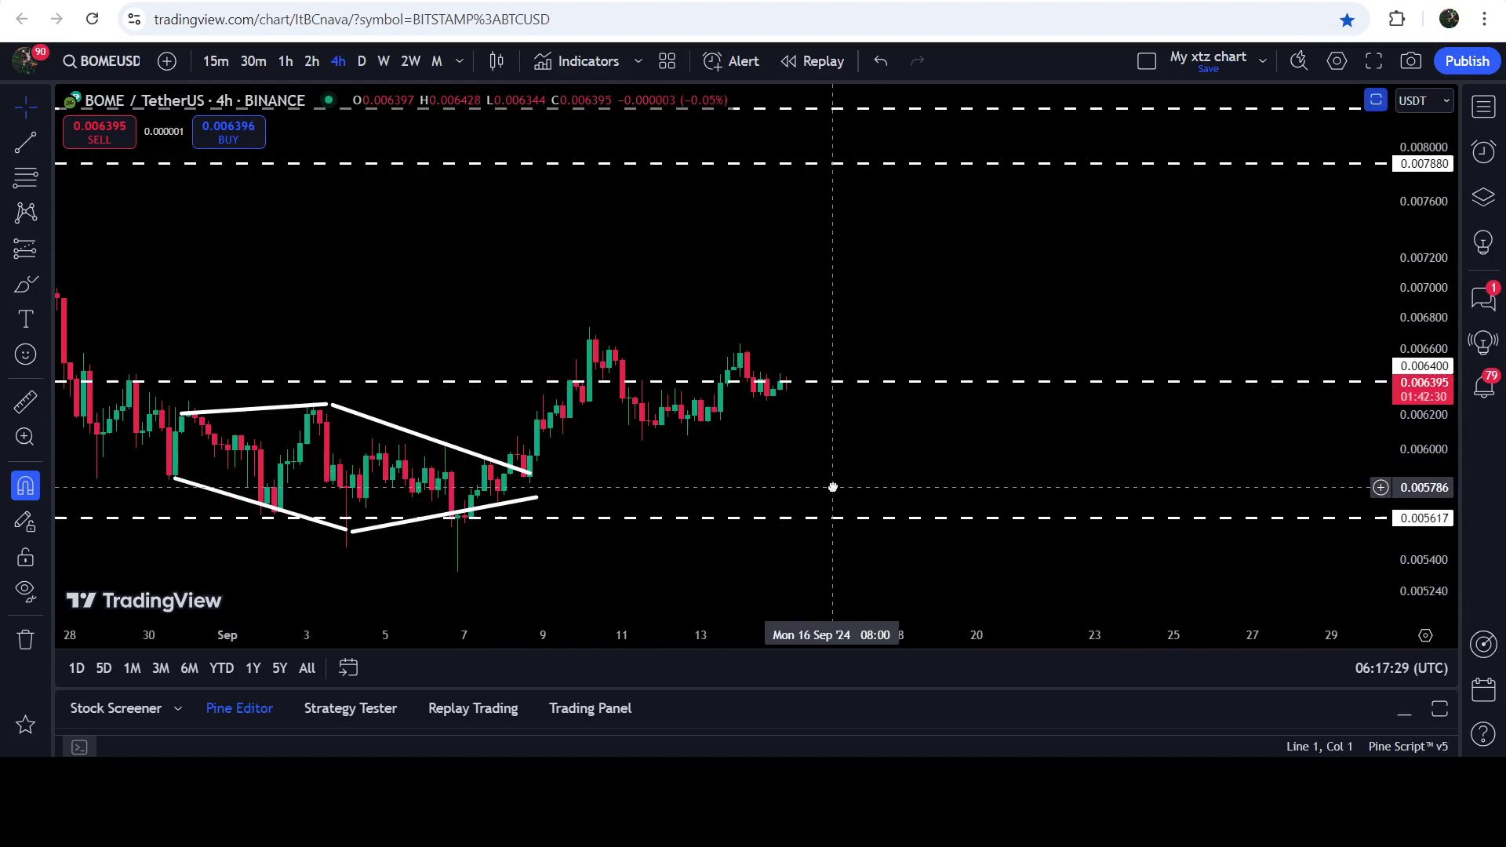
pyautogui.moveTo(1416, 563); pyautogui.dragTo(1417, 538)
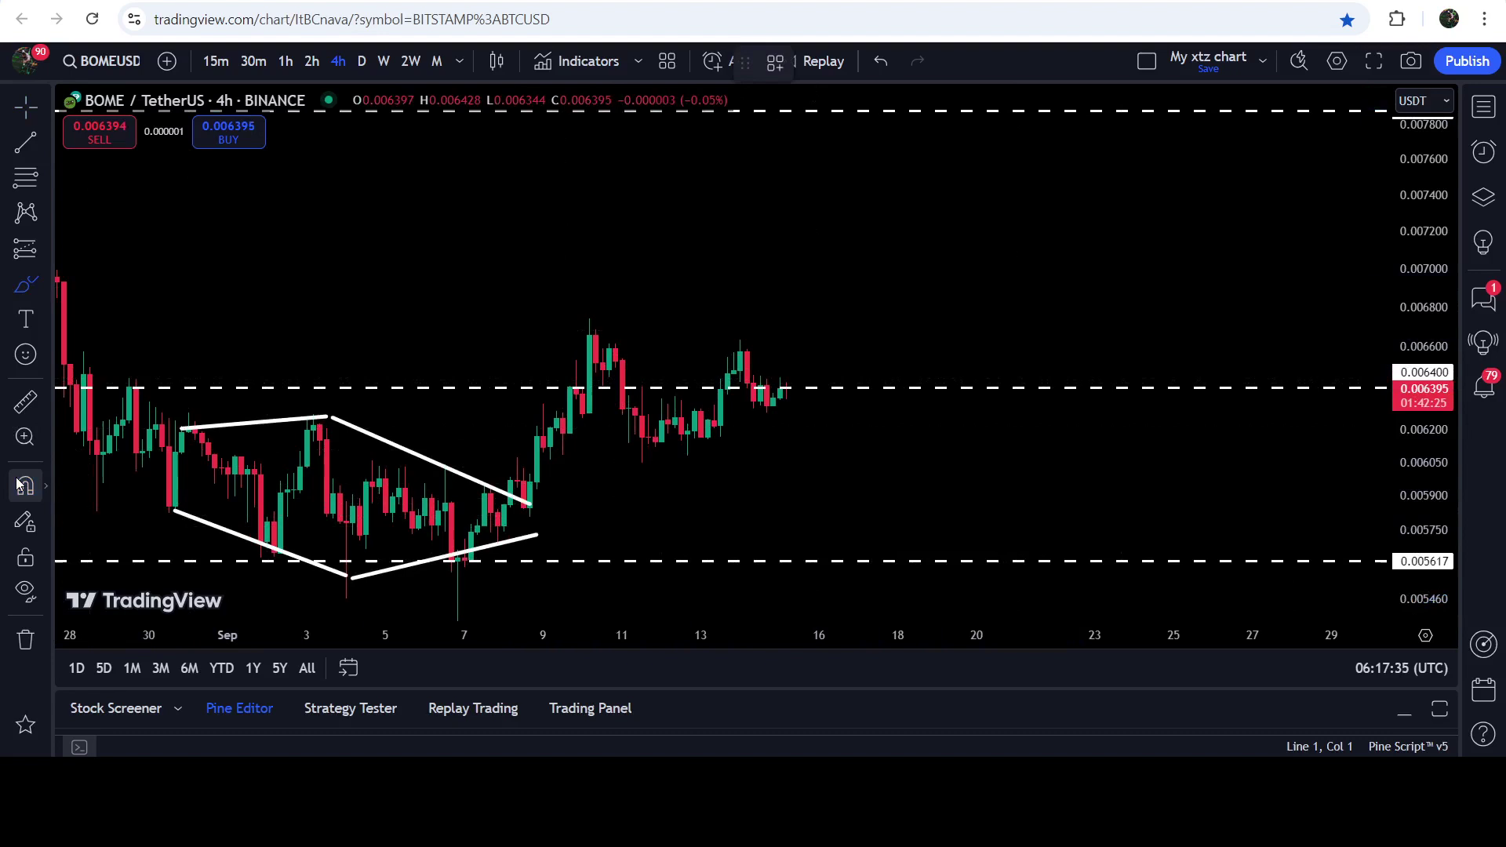
pyautogui.moveTo(589, 355)
pyautogui.mouseDown()
pyautogui.moveTo(690, 441)
pyautogui.moveTo(739, 345)
pyautogui.moveTo(793, 400)
pyautogui.moveTo(760, 403)
pyautogui.mouseUp()
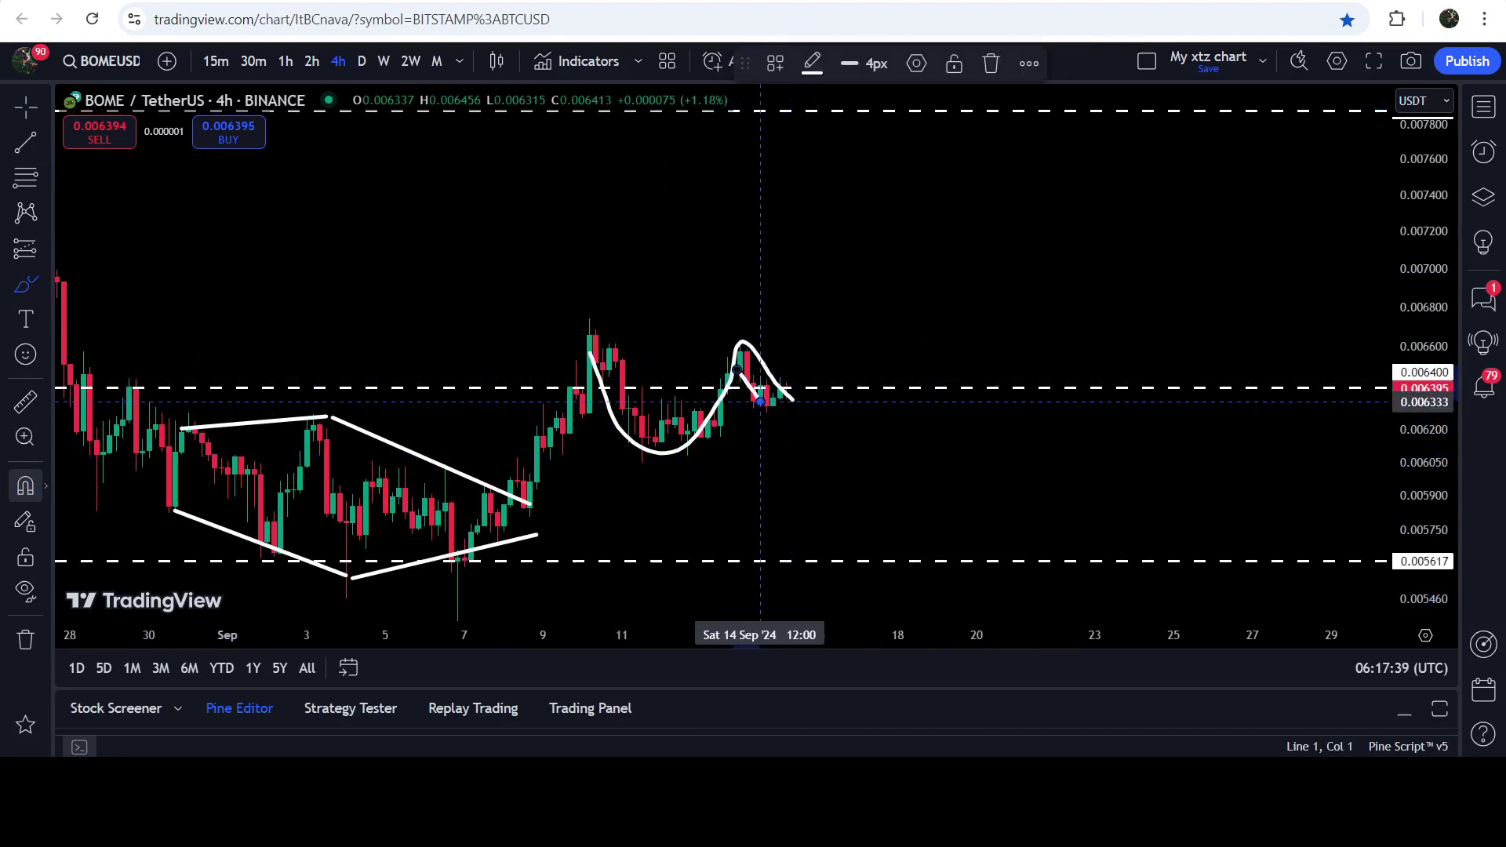
pyautogui.hotkey('ctrl', 'z')
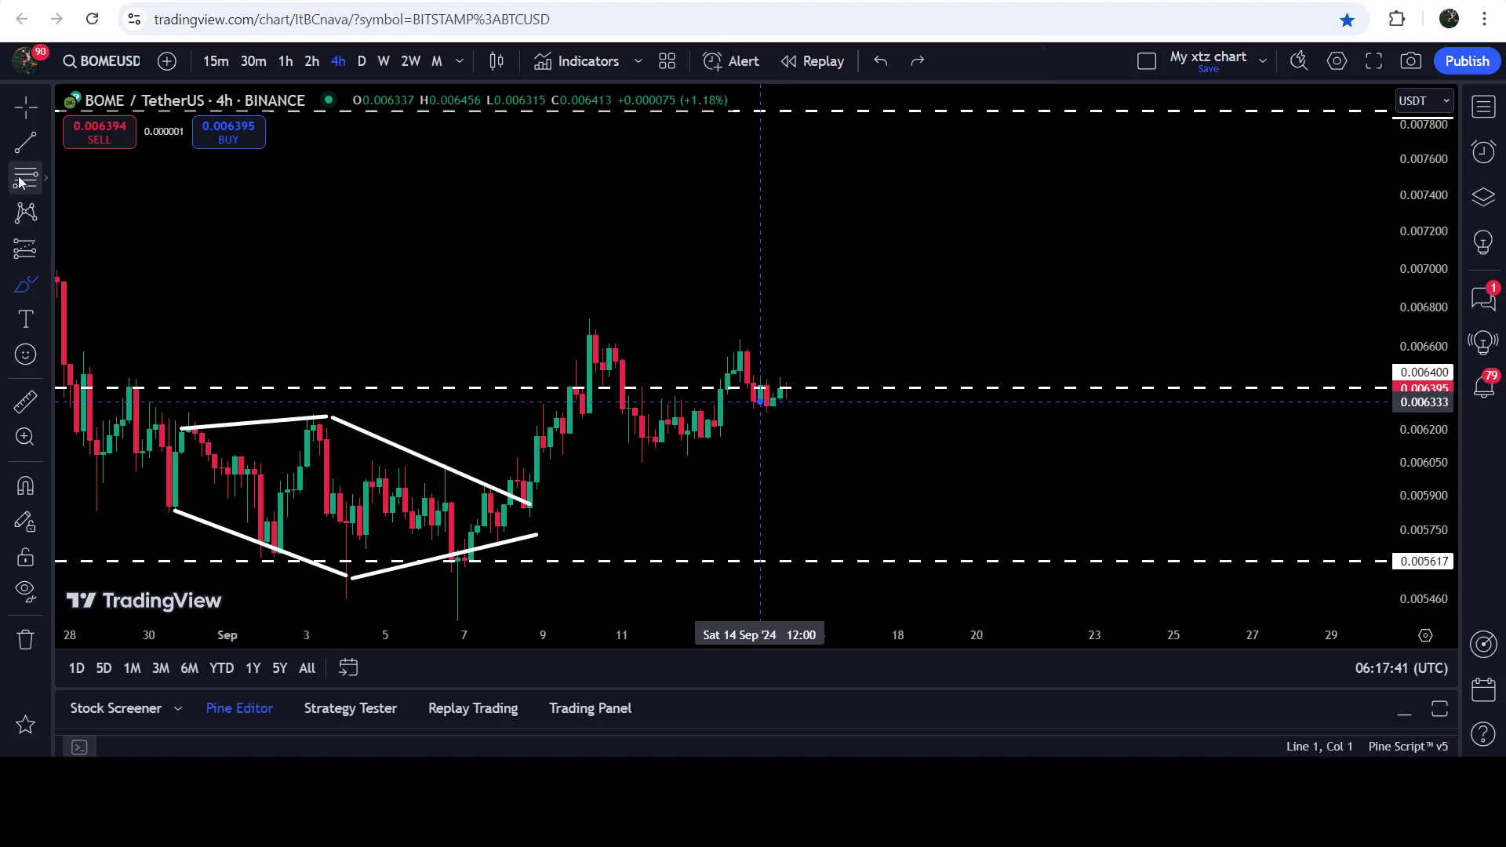
pyautogui.click(15, 179)
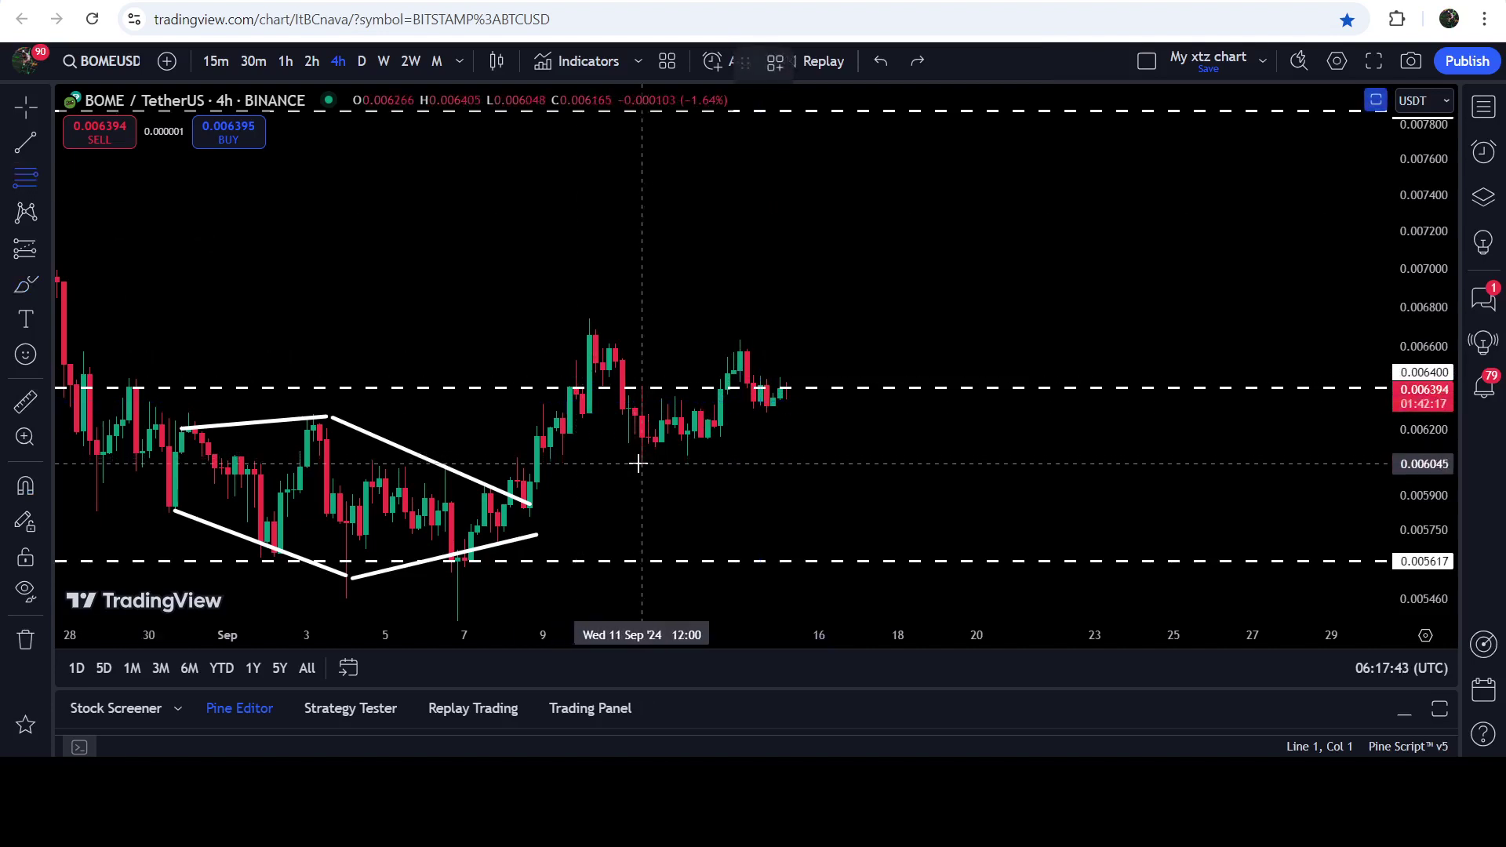
pyautogui.press('ctrl')
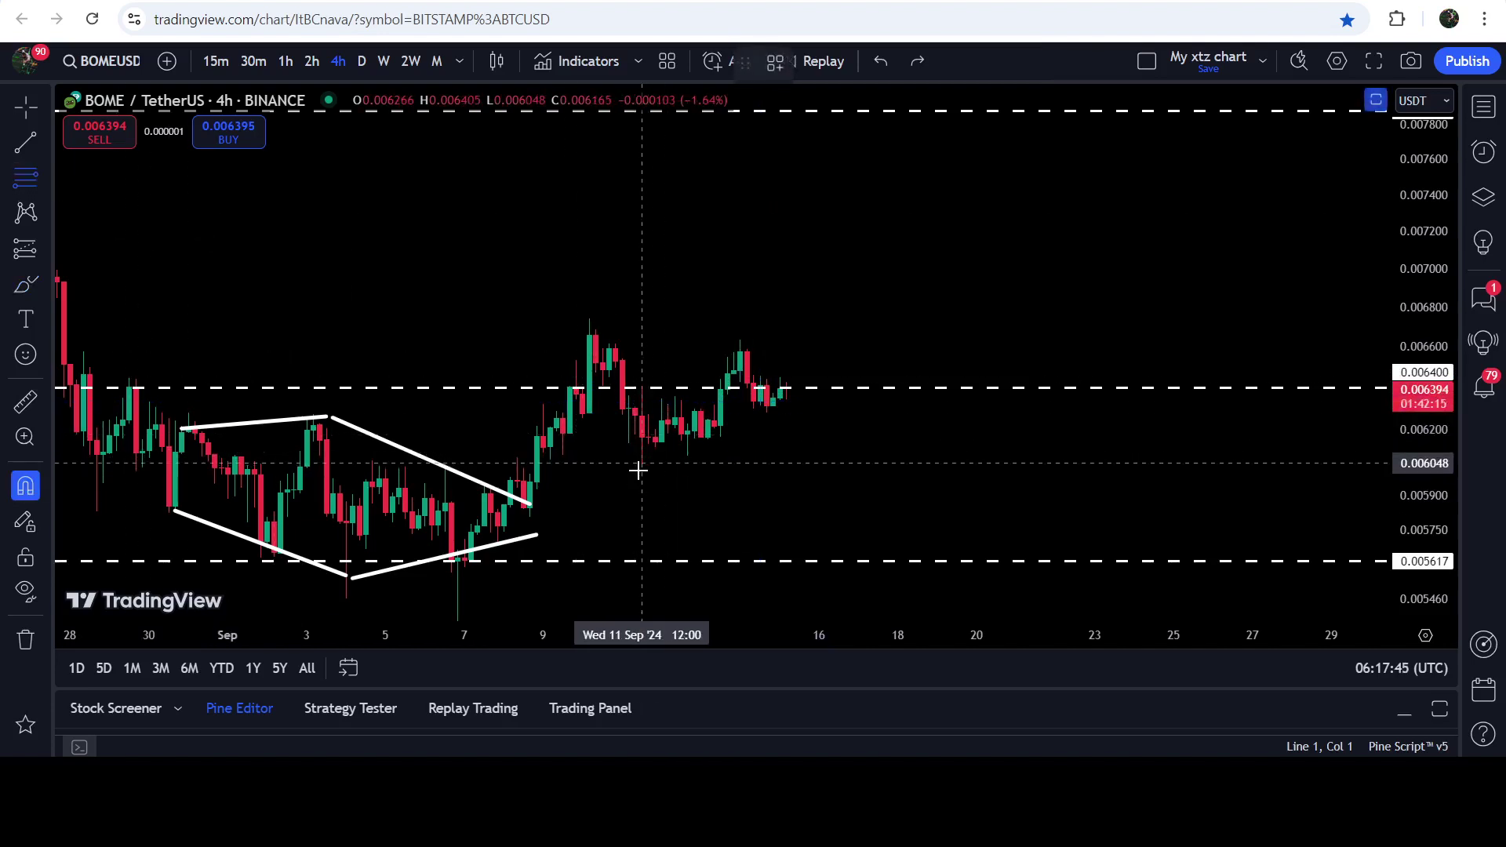
pyautogui.click(639, 469)
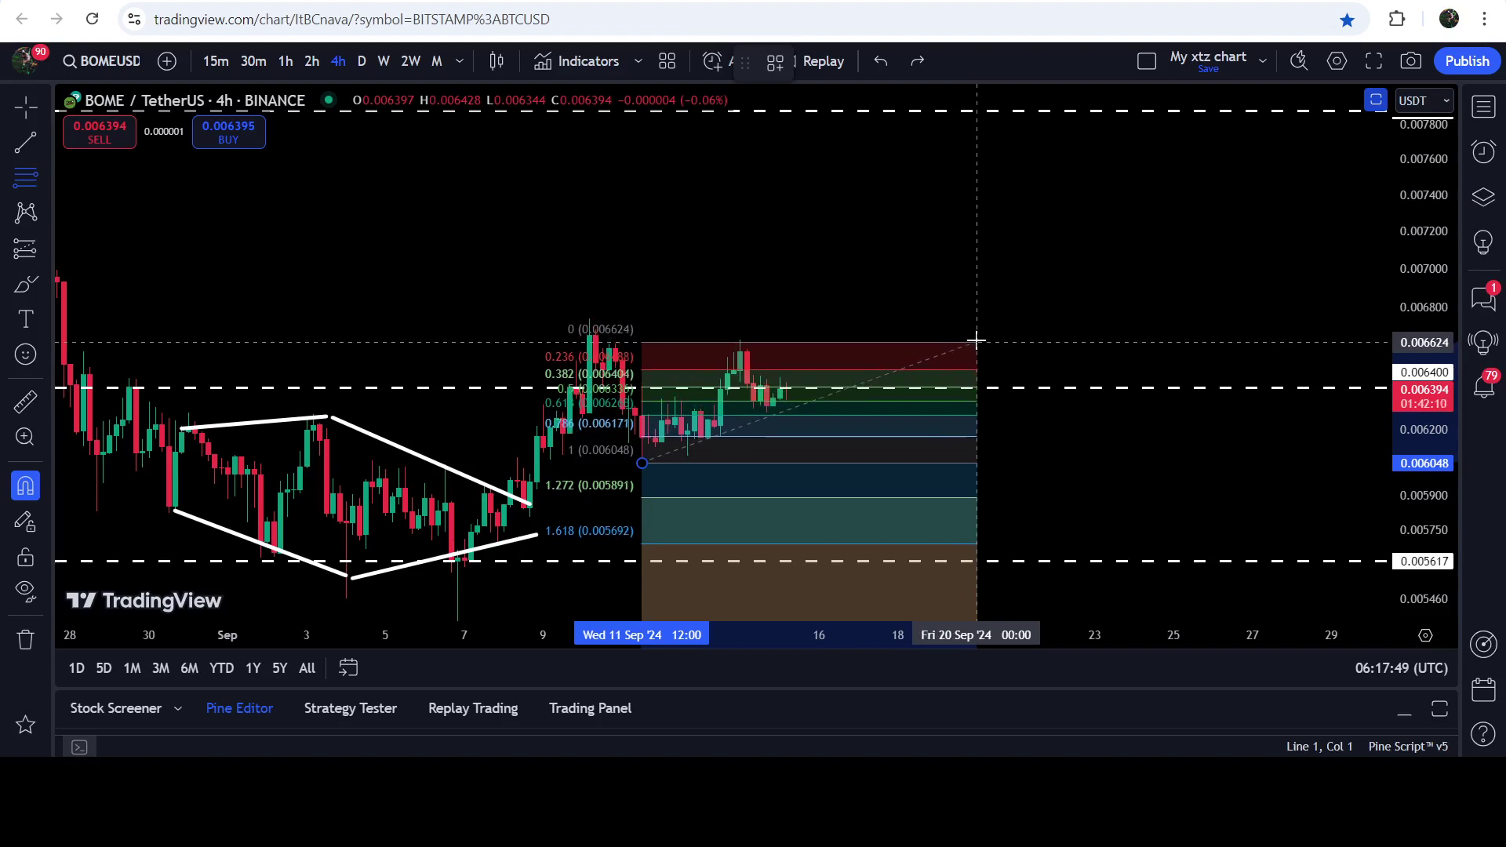
pyautogui.click(977, 340)
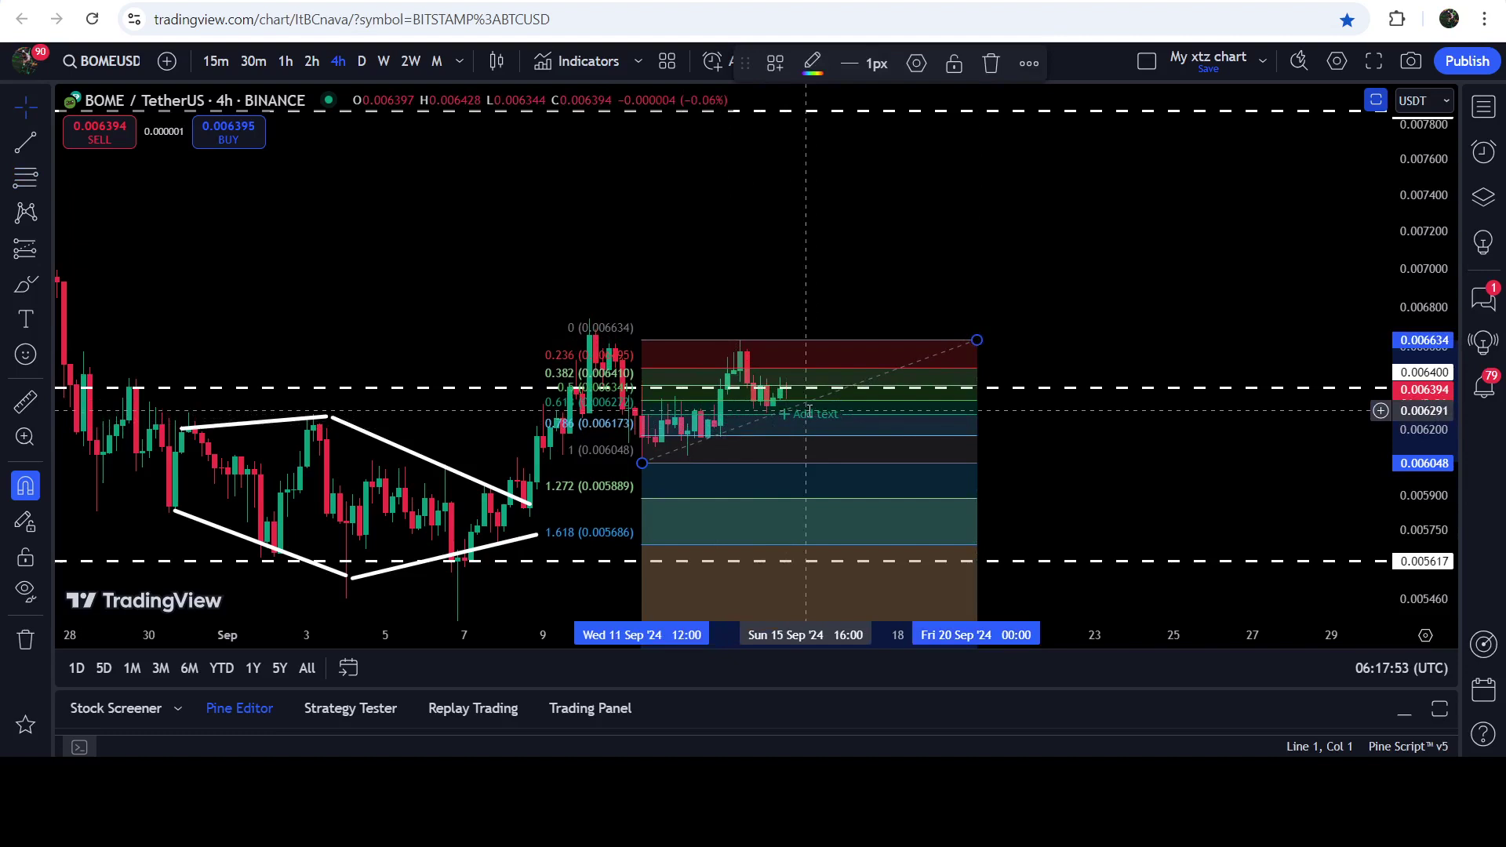
pyautogui.click(761, 414)
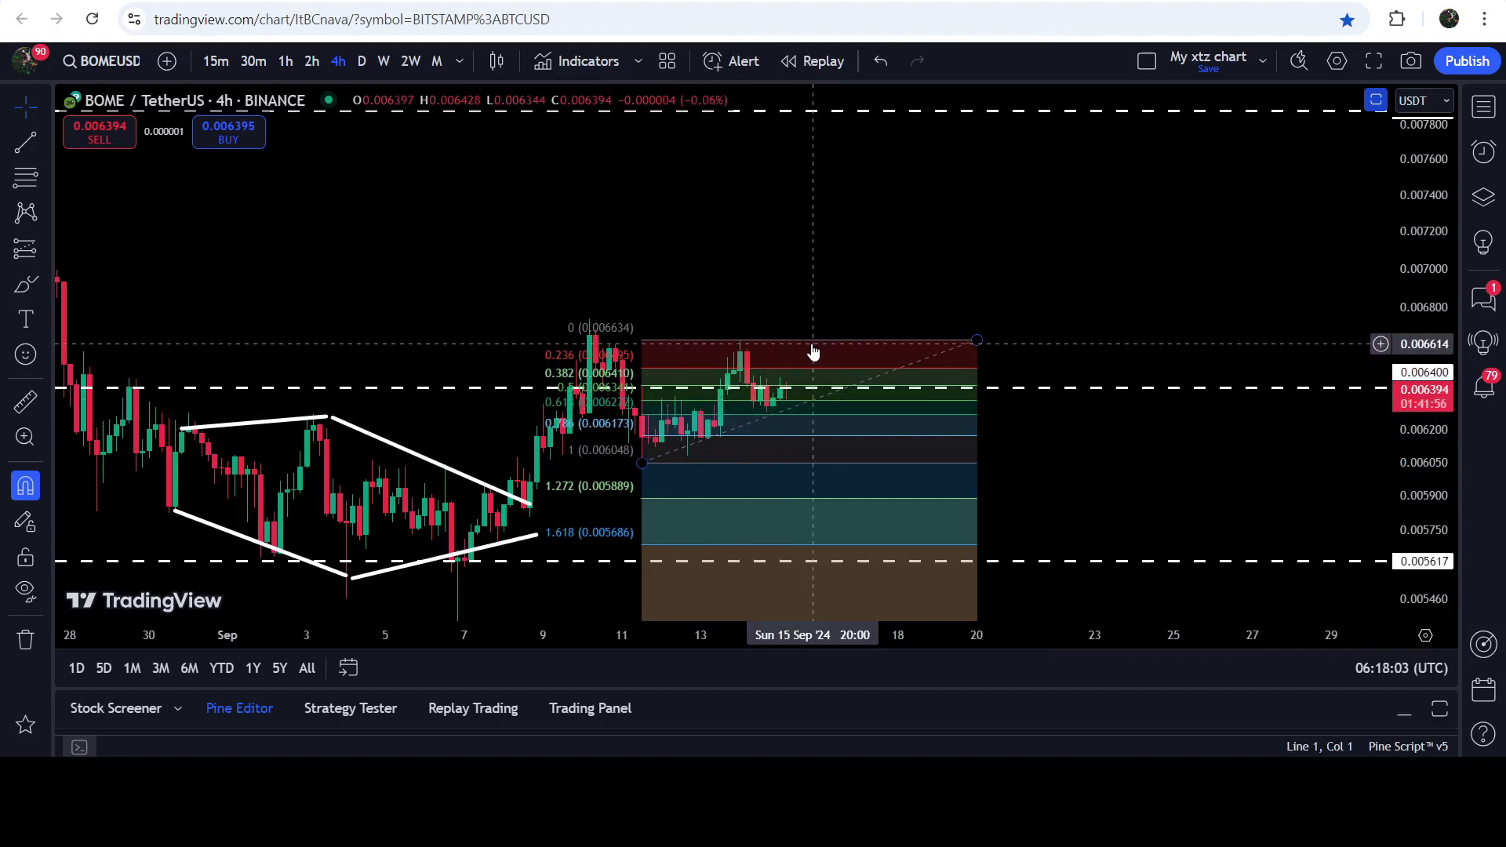
pyautogui.hotkey('ctrl', 'z')
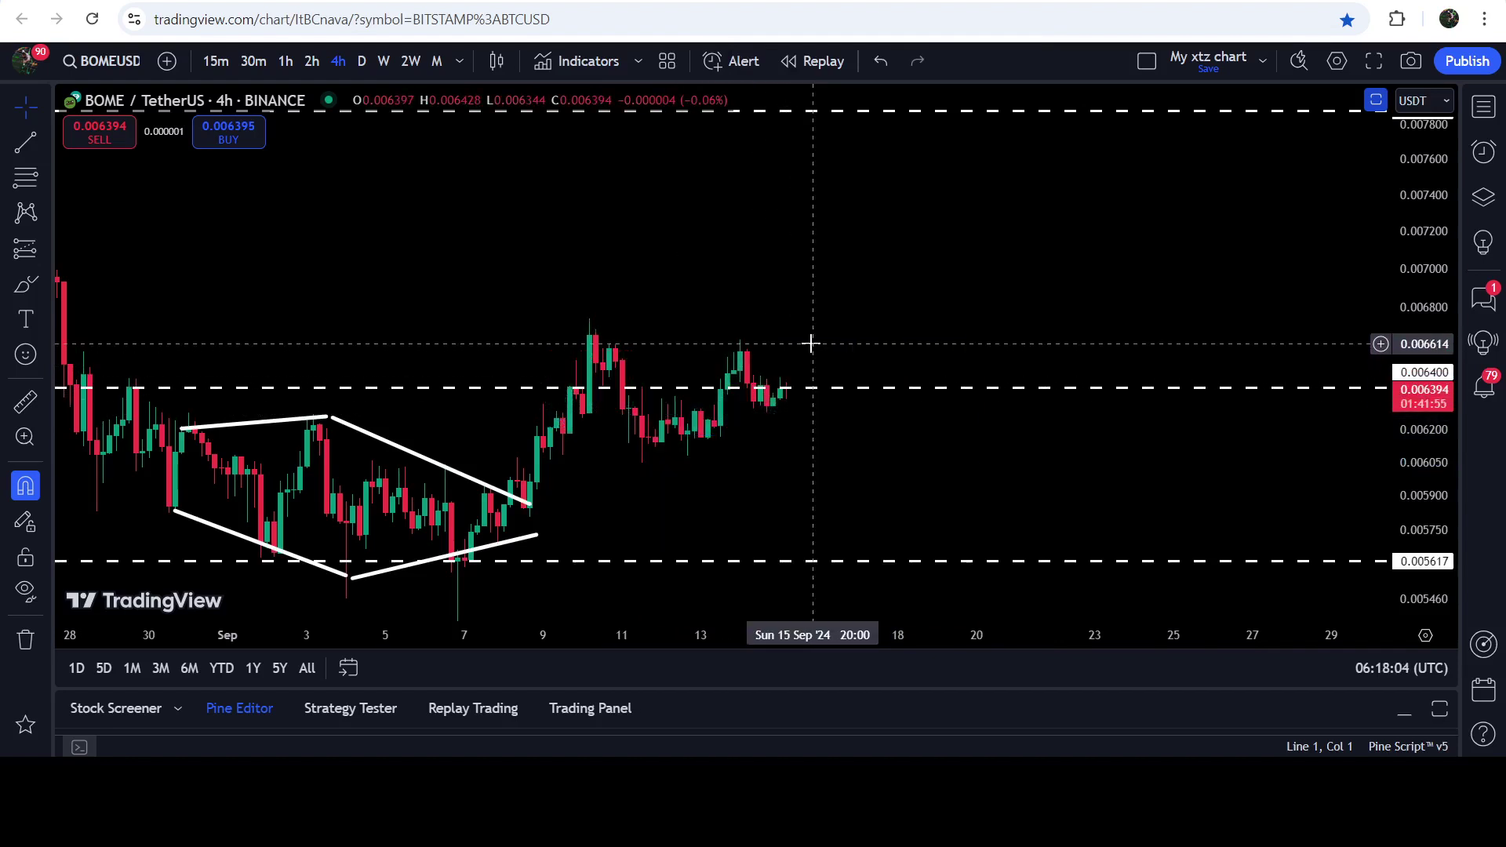
# Step: Draw a flat resistance trend line from the 10 Sep high near 0.006634 to about 17 Sep
pyautogui.click(36, 148)
pyautogui.click(25, 485)
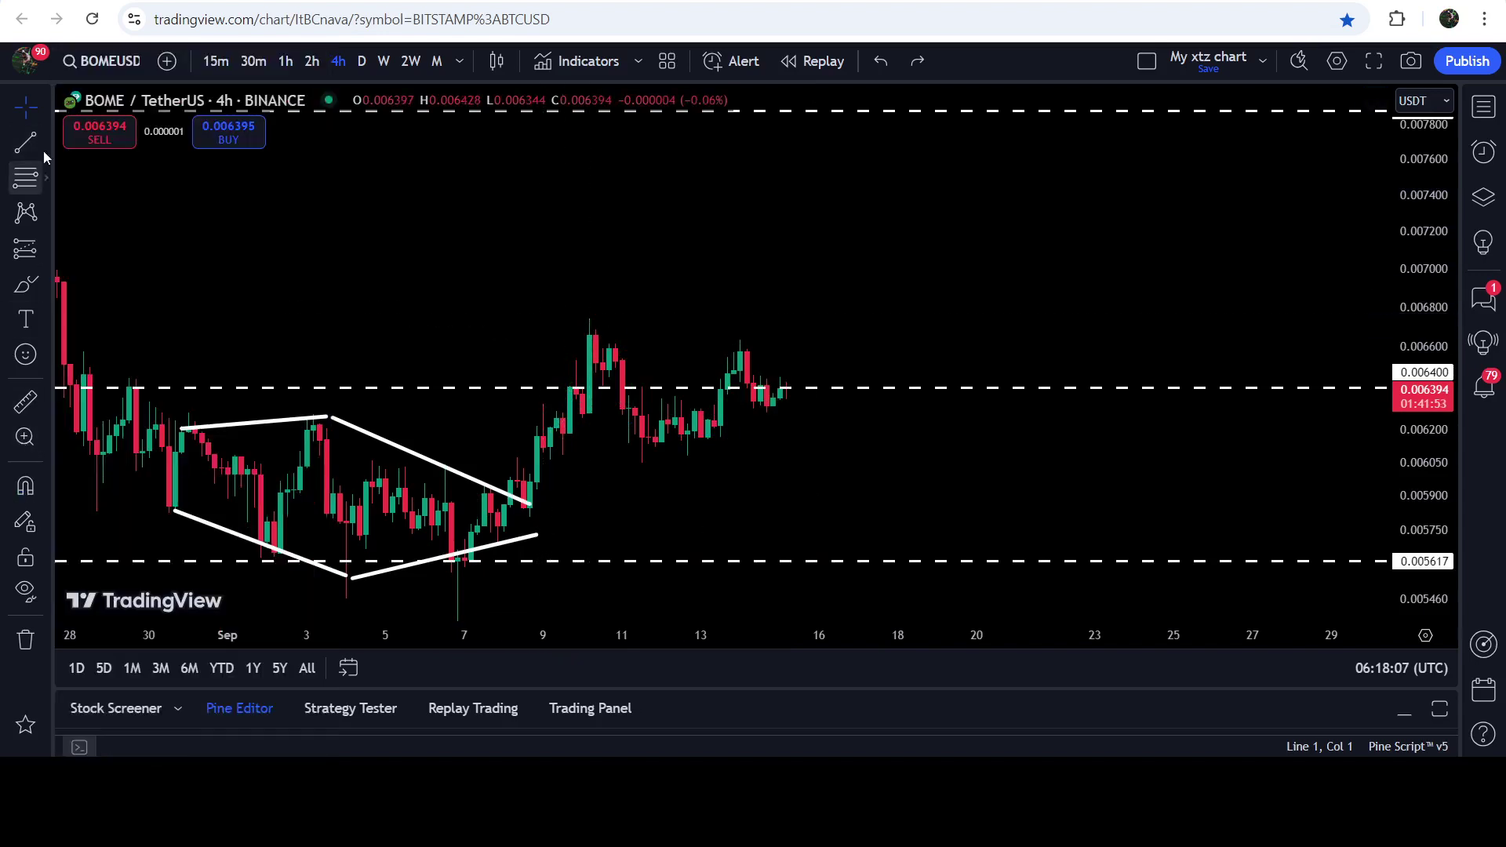
pyautogui.click(595, 339)
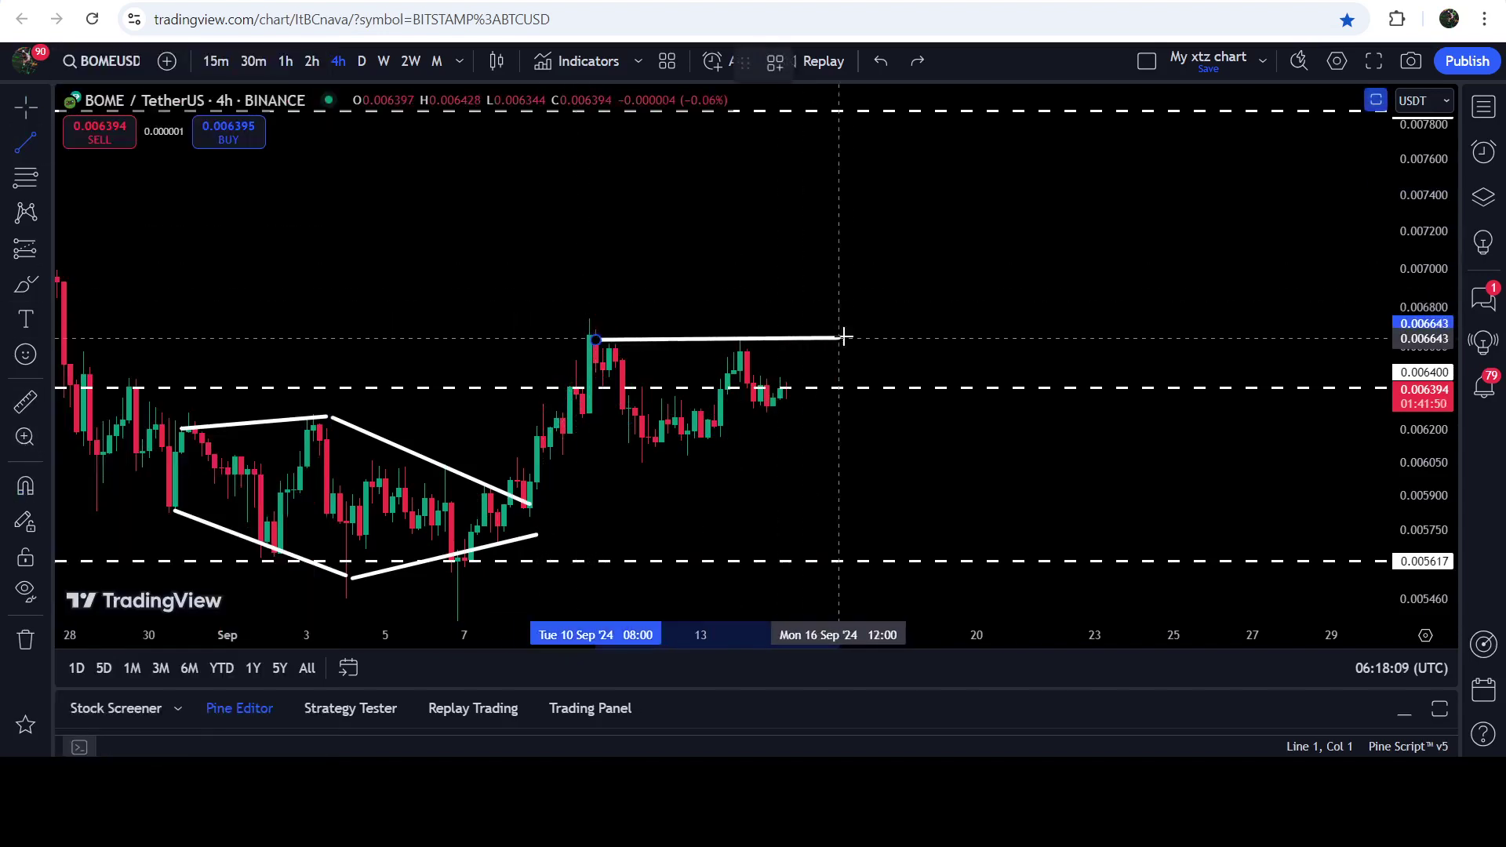
pyautogui.click(860, 343)
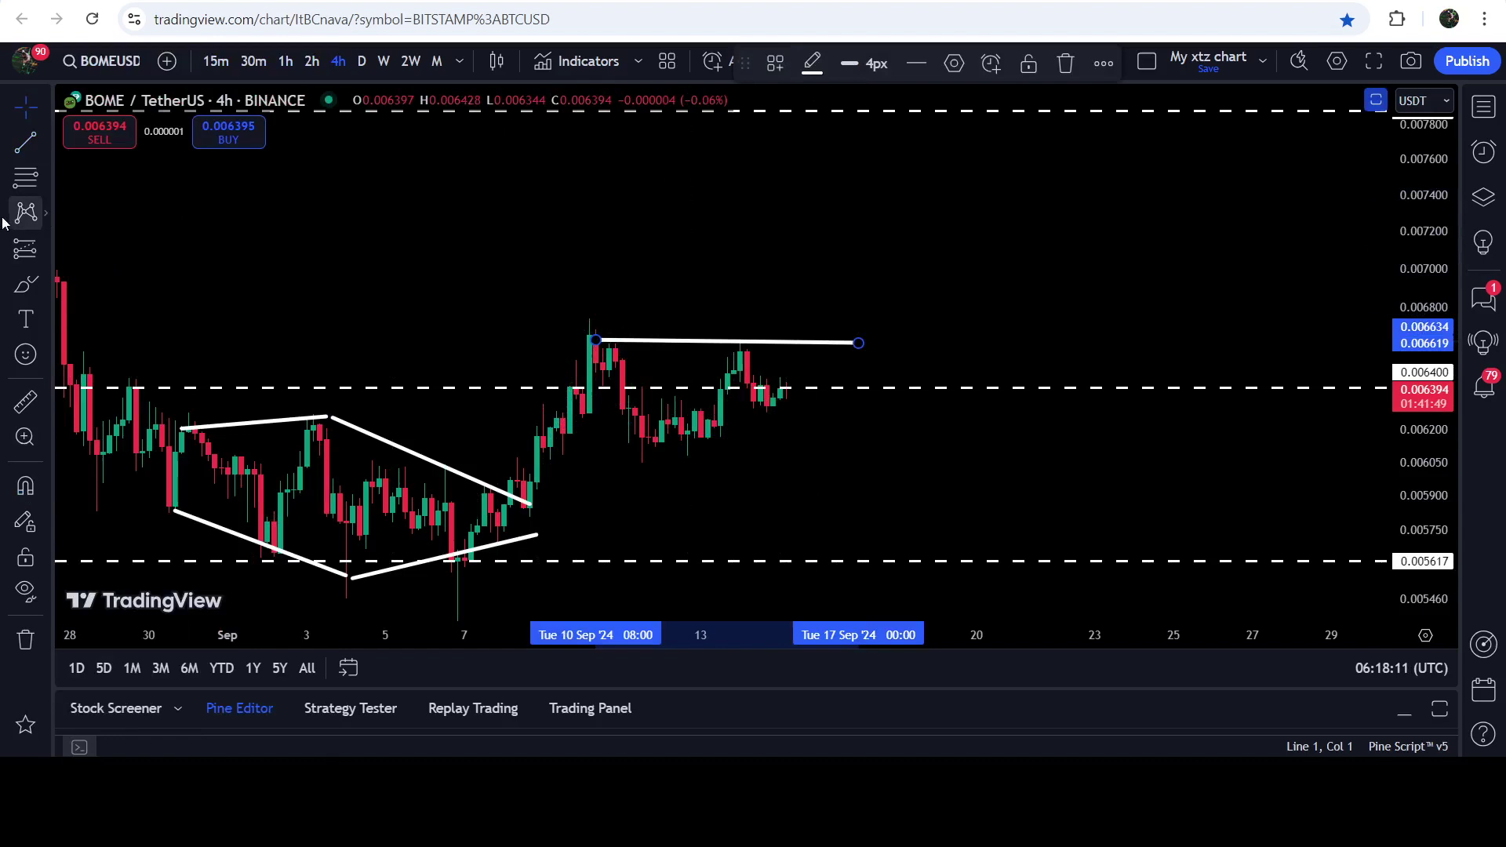
# Step: Draw a test breakout line from the 11 Sep low up to resistance, then delete it
pyautogui.click(25, 144)
pyautogui.click(25, 487)
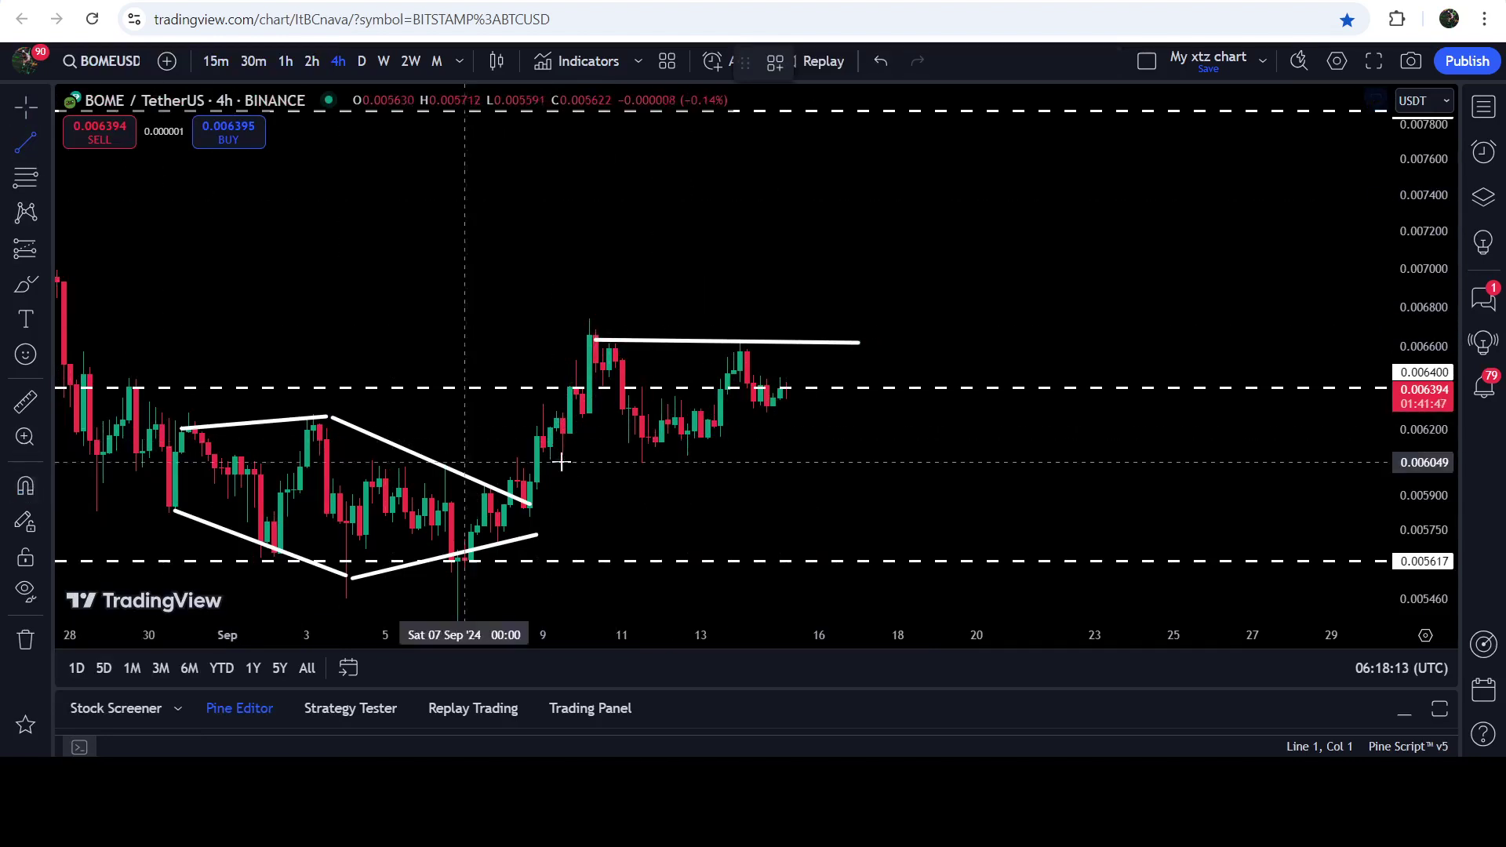
pyautogui.click(642, 463)
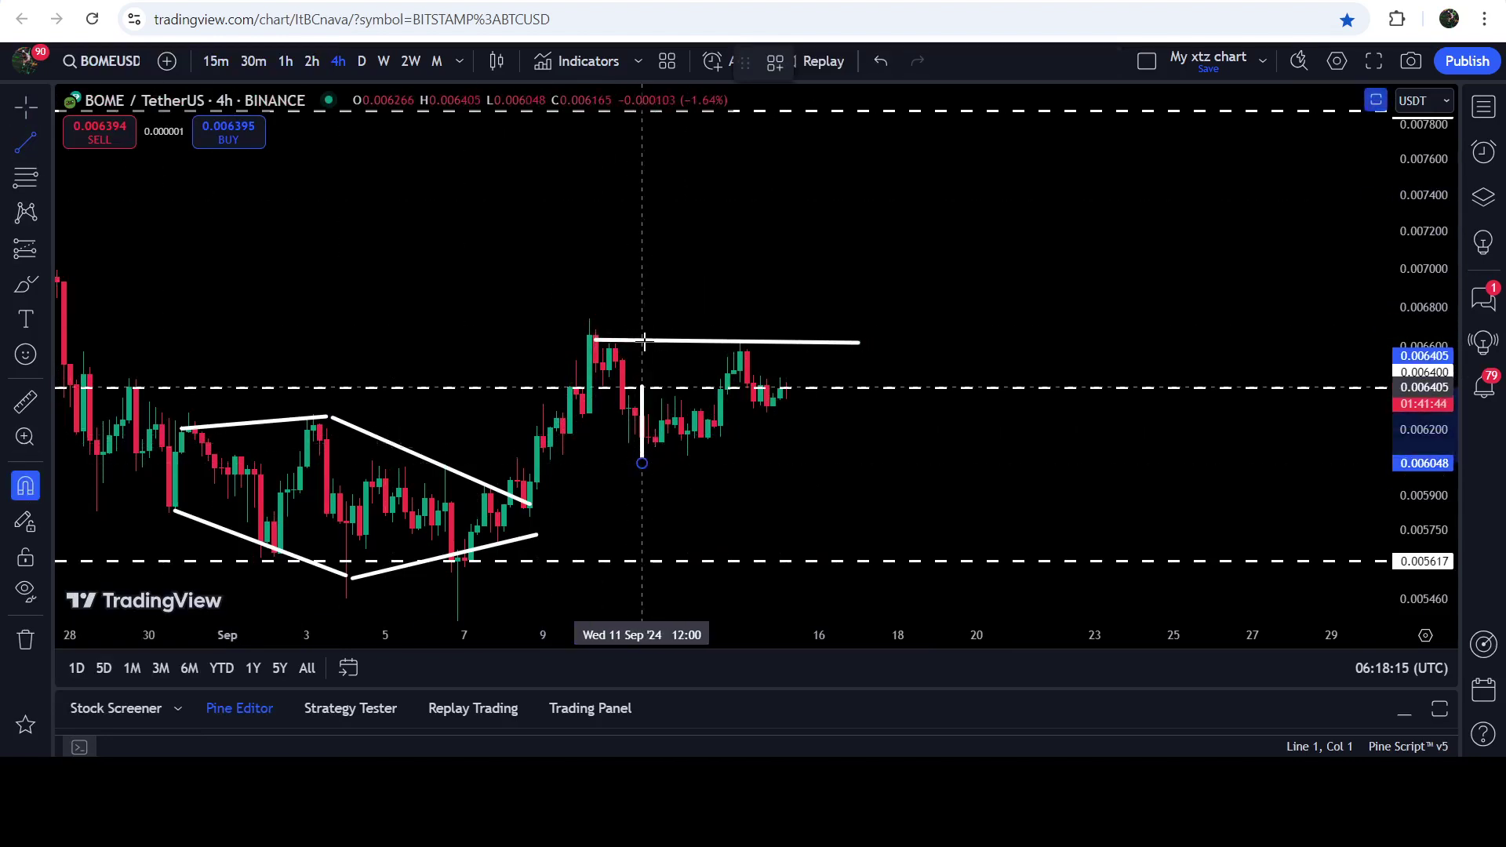
pyautogui.click(662, 340)
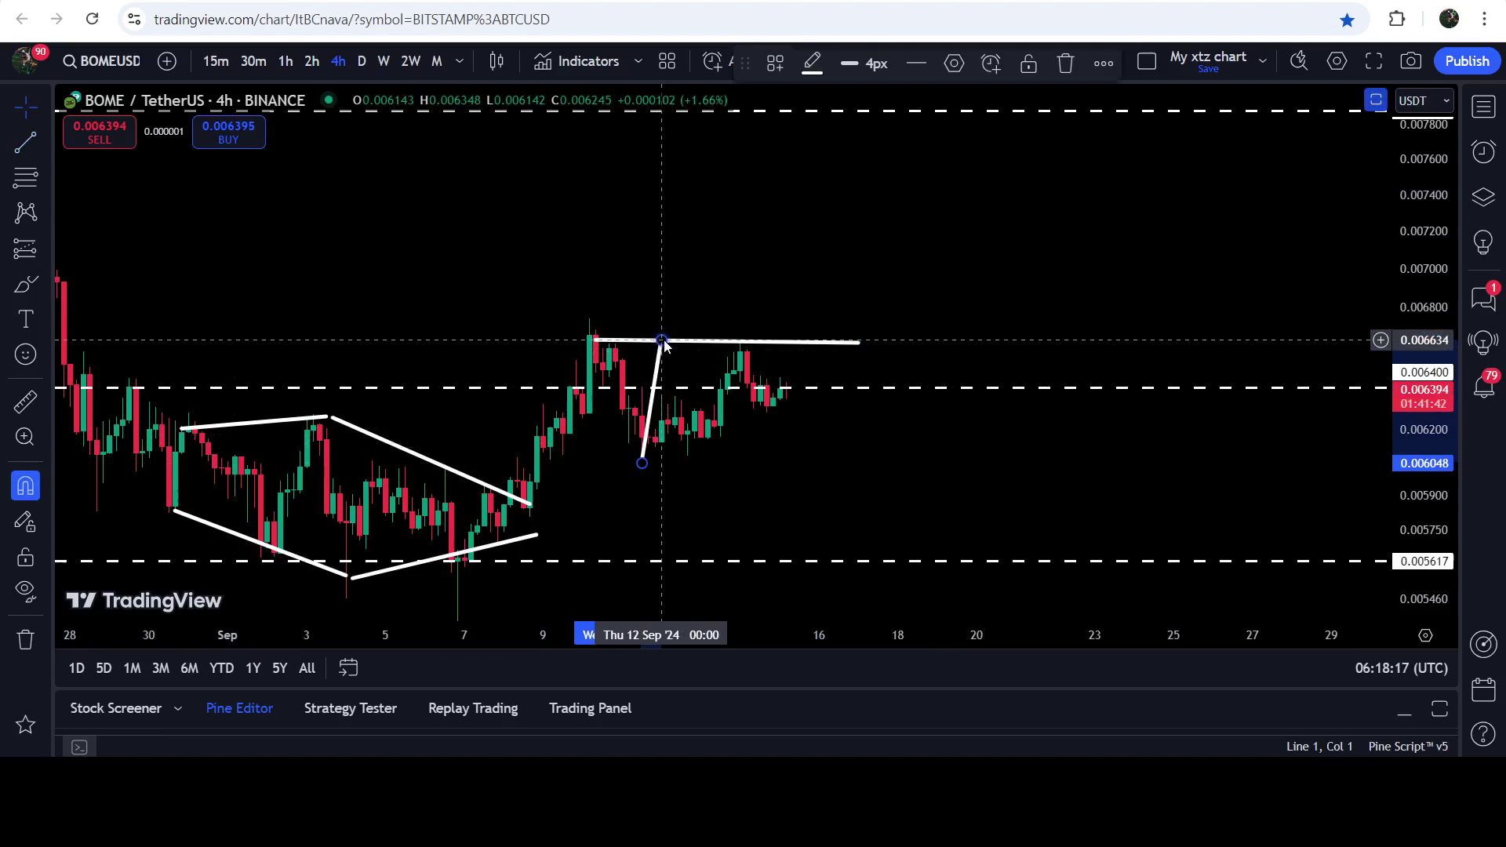
pyautogui.moveTo(663, 368); pyautogui.dragTo(780, 237)
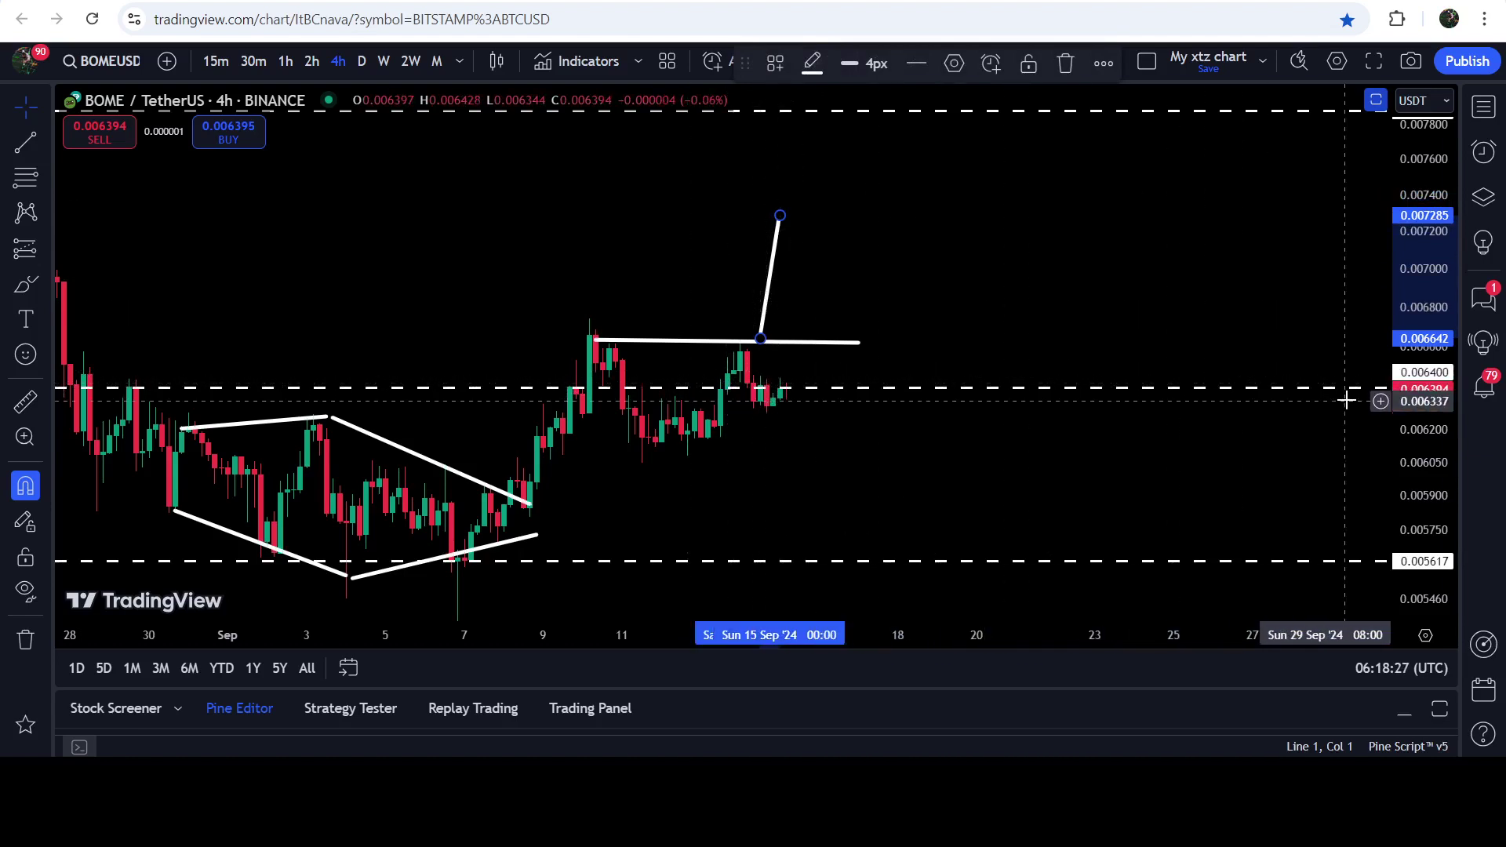
pyautogui.press('Delete')
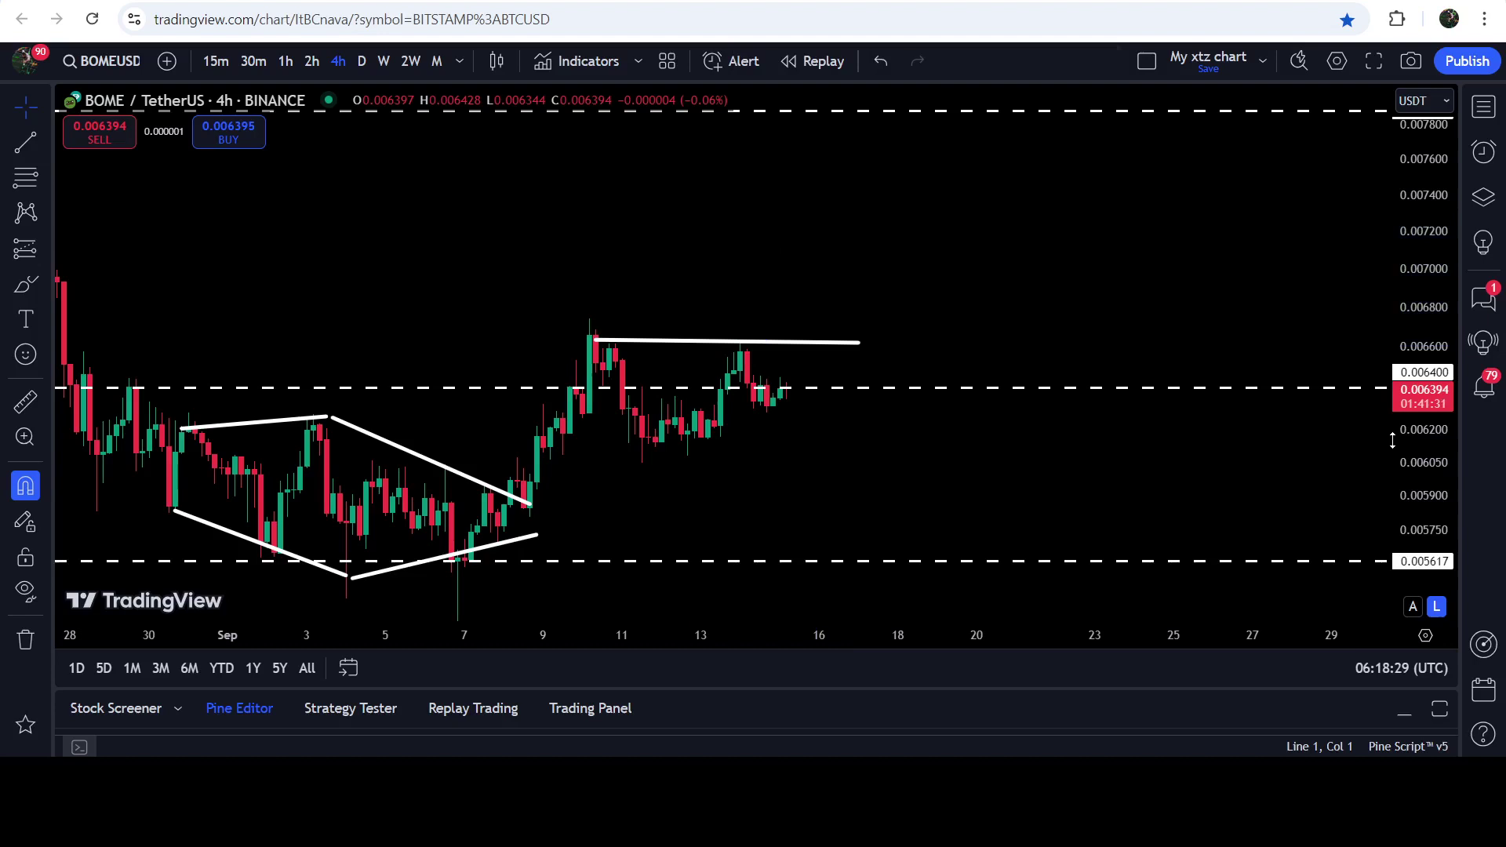
# Step: Switch BOME to daily candles, compress the price scale, and pan back to April to frame the channel
pyautogui.click(366, 60)
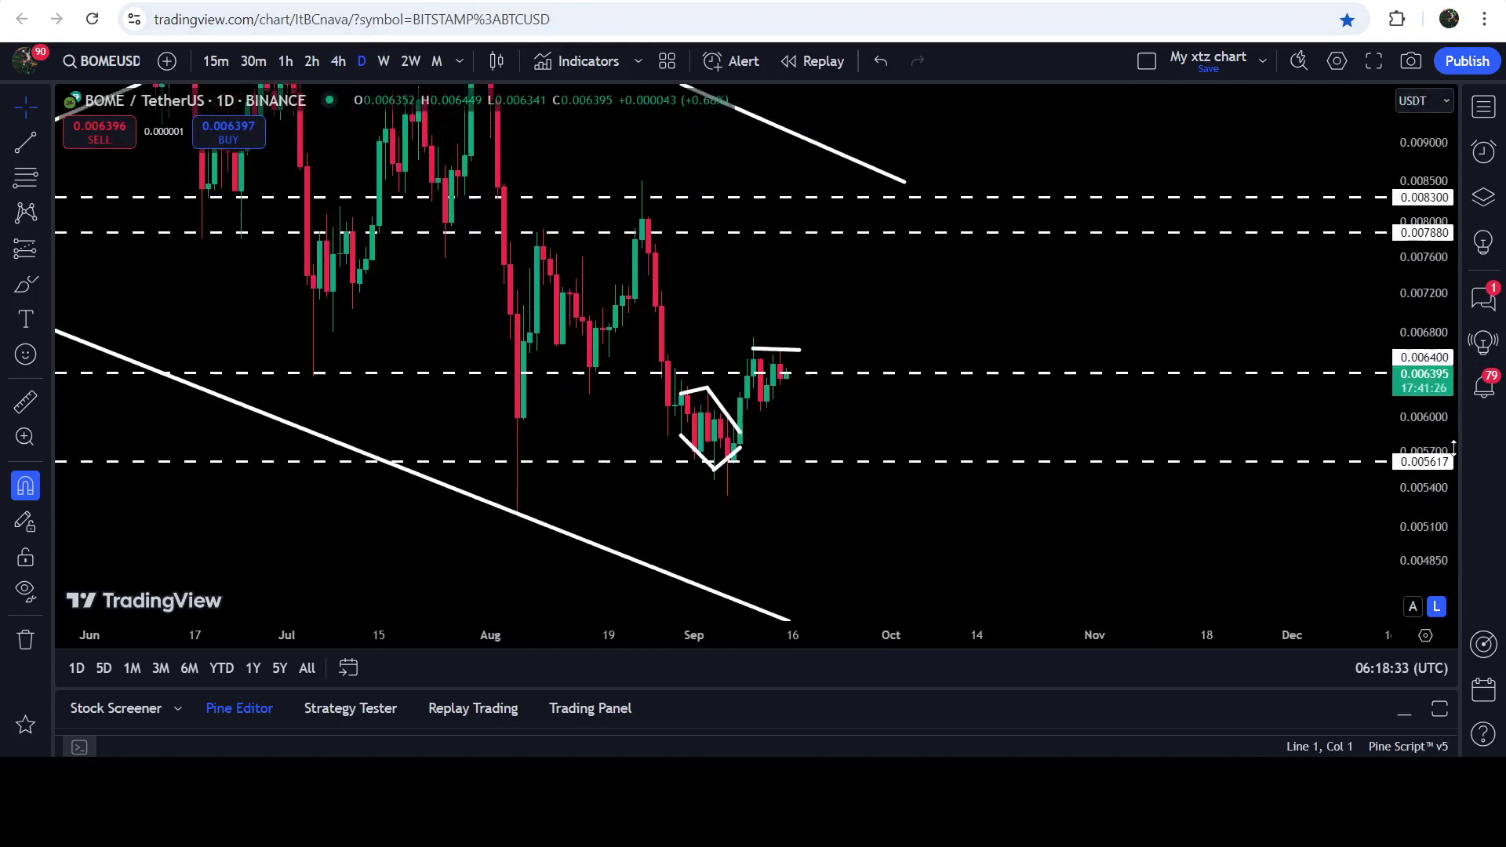
pyautogui.moveTo(1452, 447); pyautogui.dragTo(1453, 549)
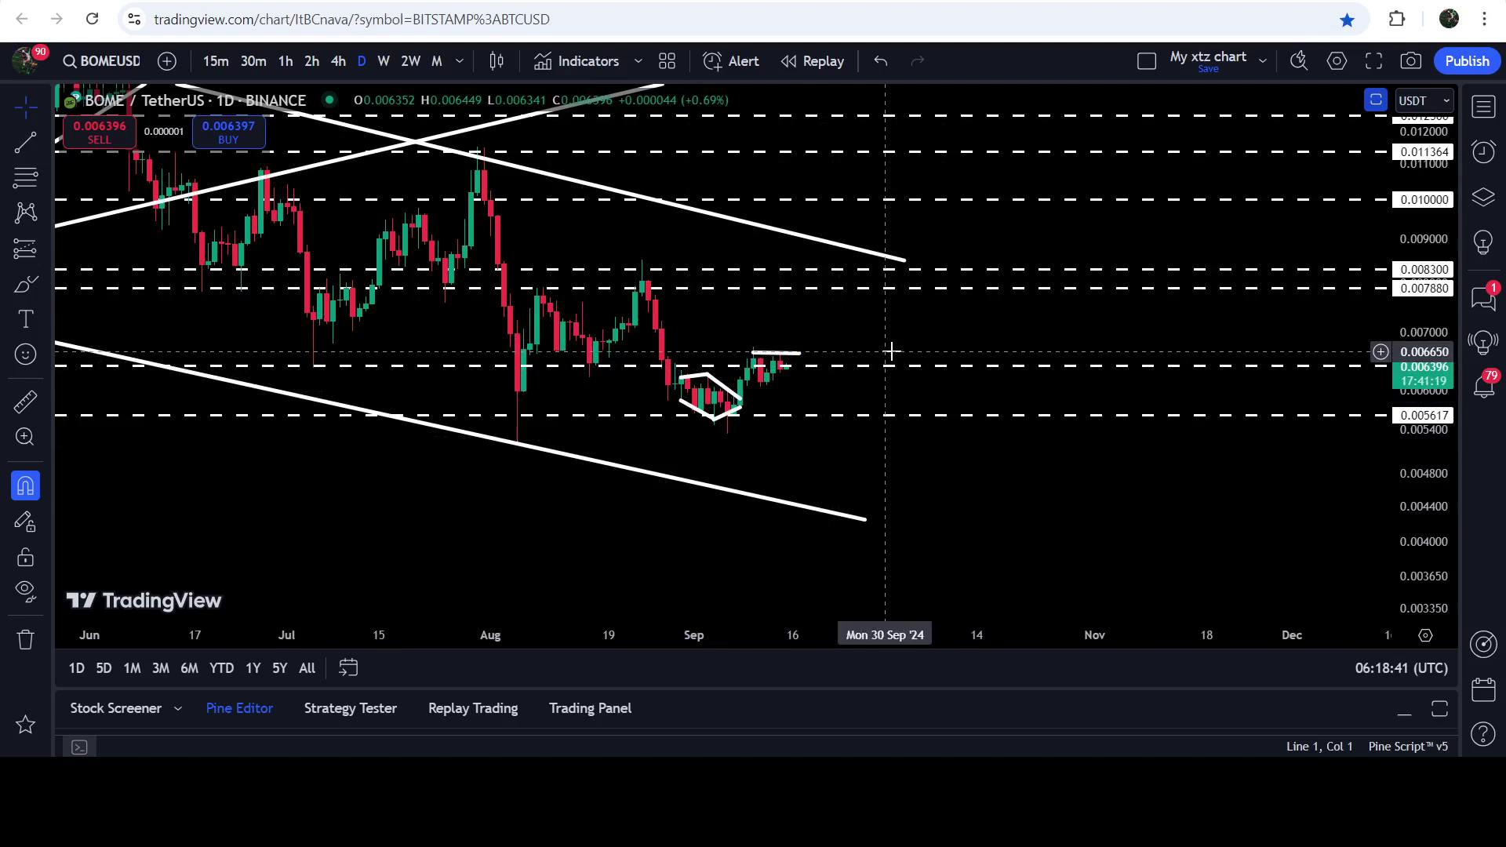
pyautogui.click(1376, 100)
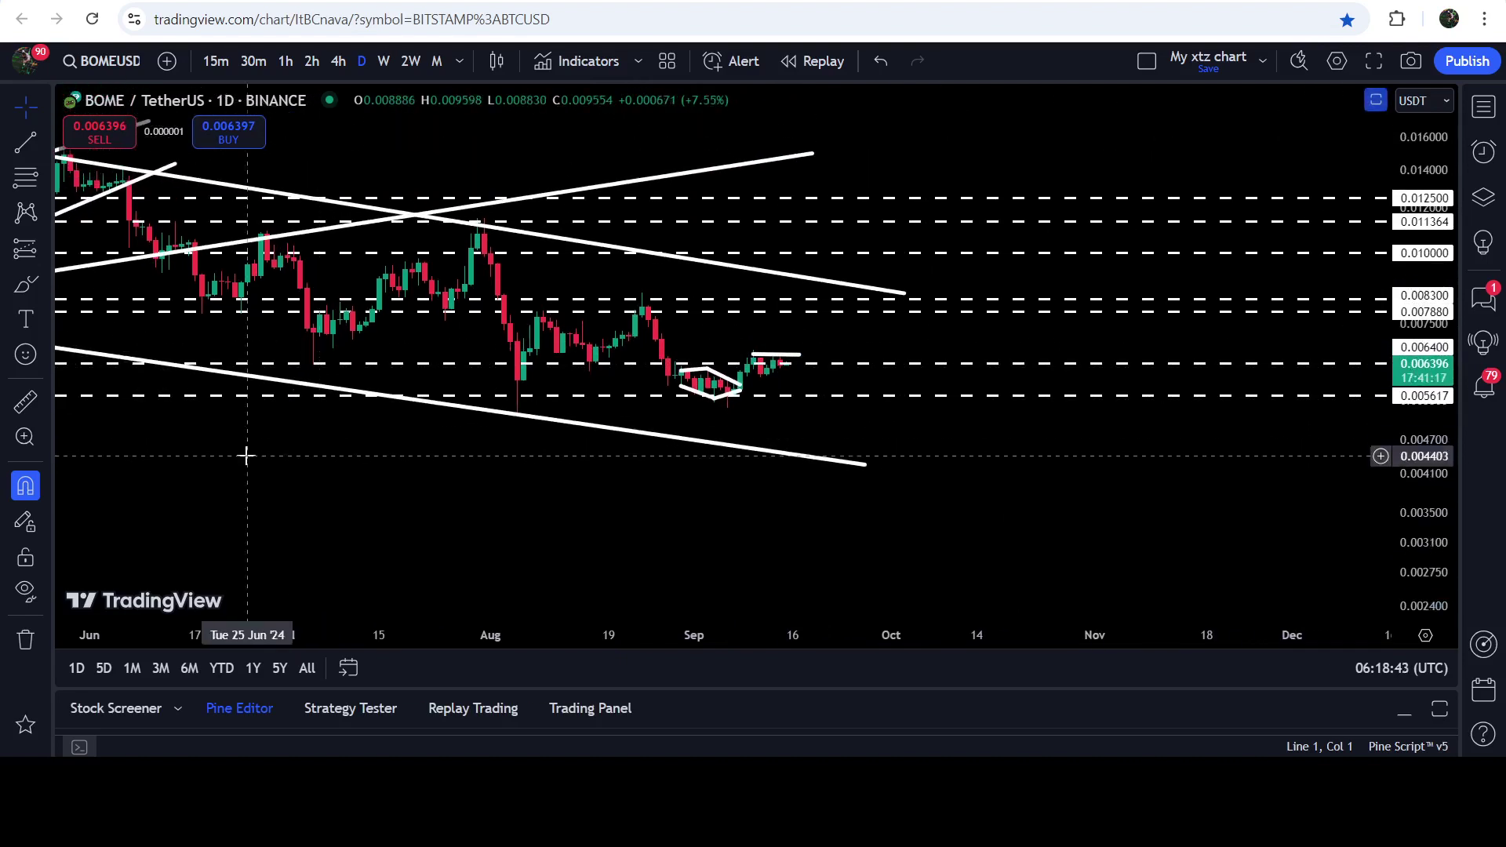
pyautogui.moveTo(245, 455); pyautogui.dragTo(686, 497)
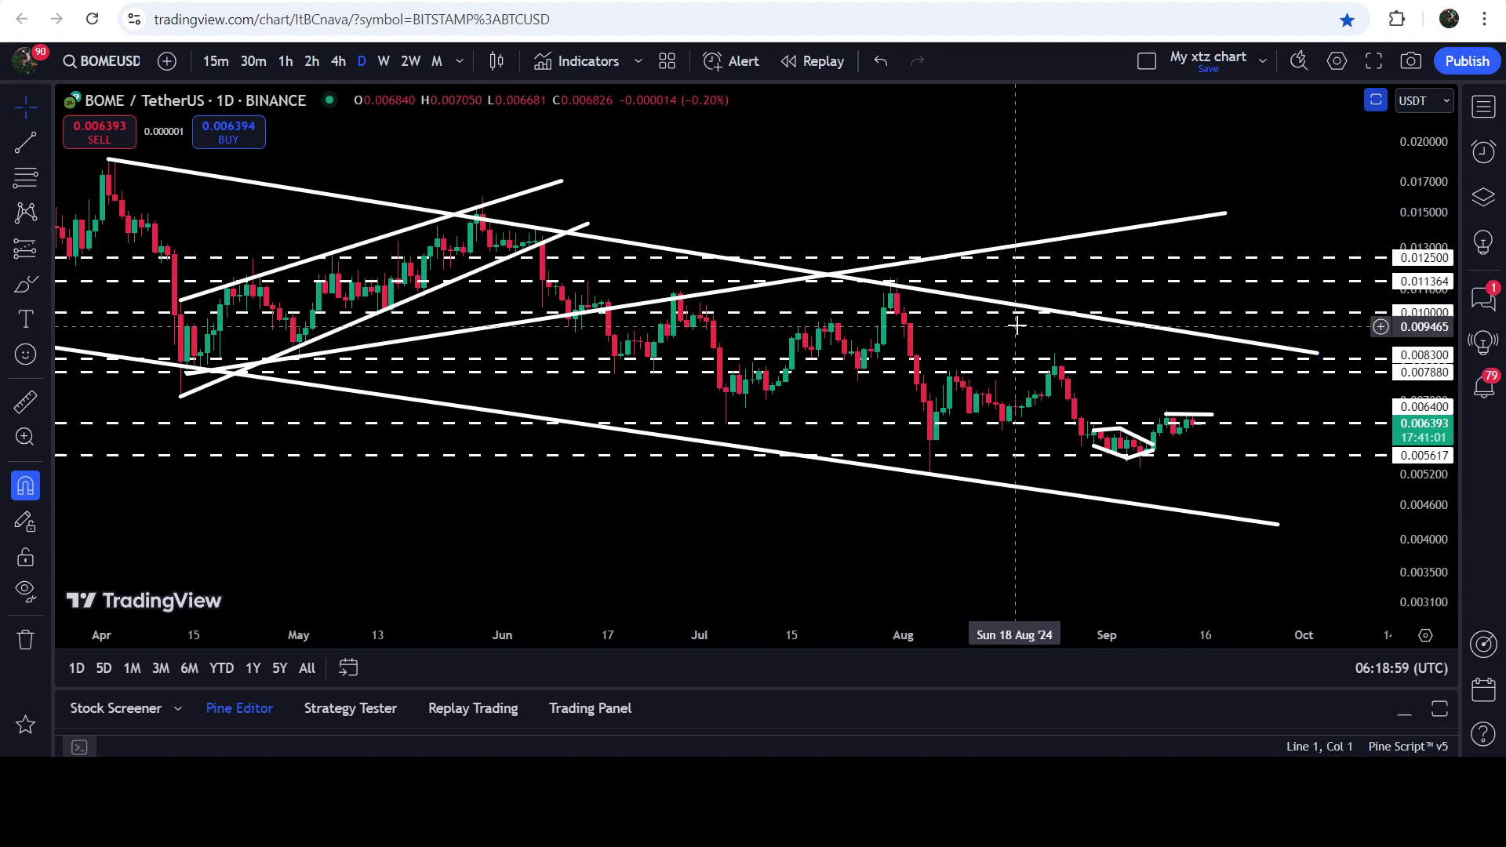
pyautogui.moveTo(804, 191); pyautogui.dragTo(829, 242)
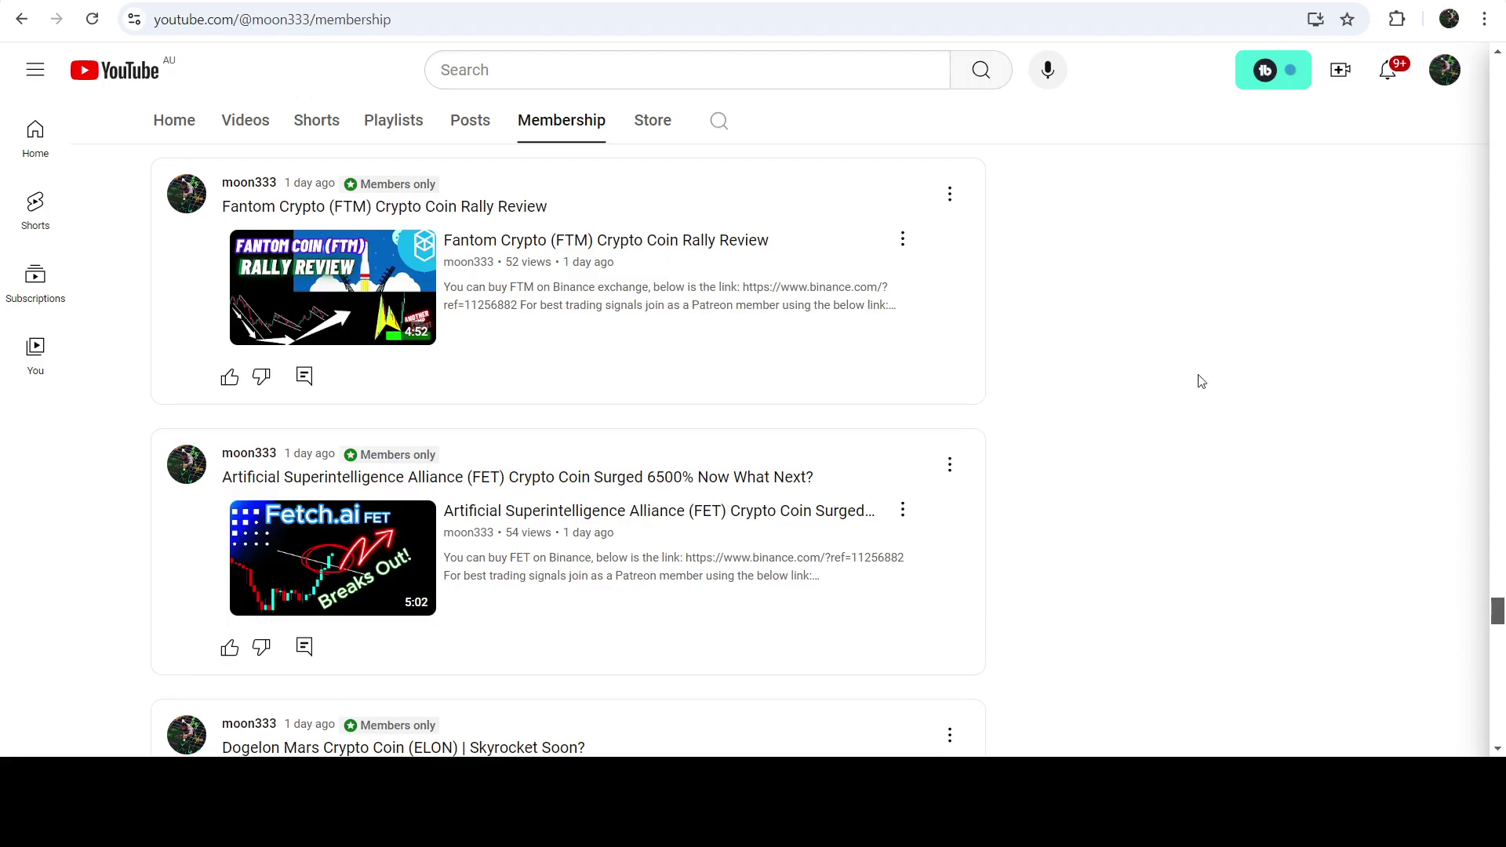
# Step: Scroll the YouTube Membership tab down to the Coin98 and BakeryToken update posts
pyautogui.scroll(-20, 1255, 384)
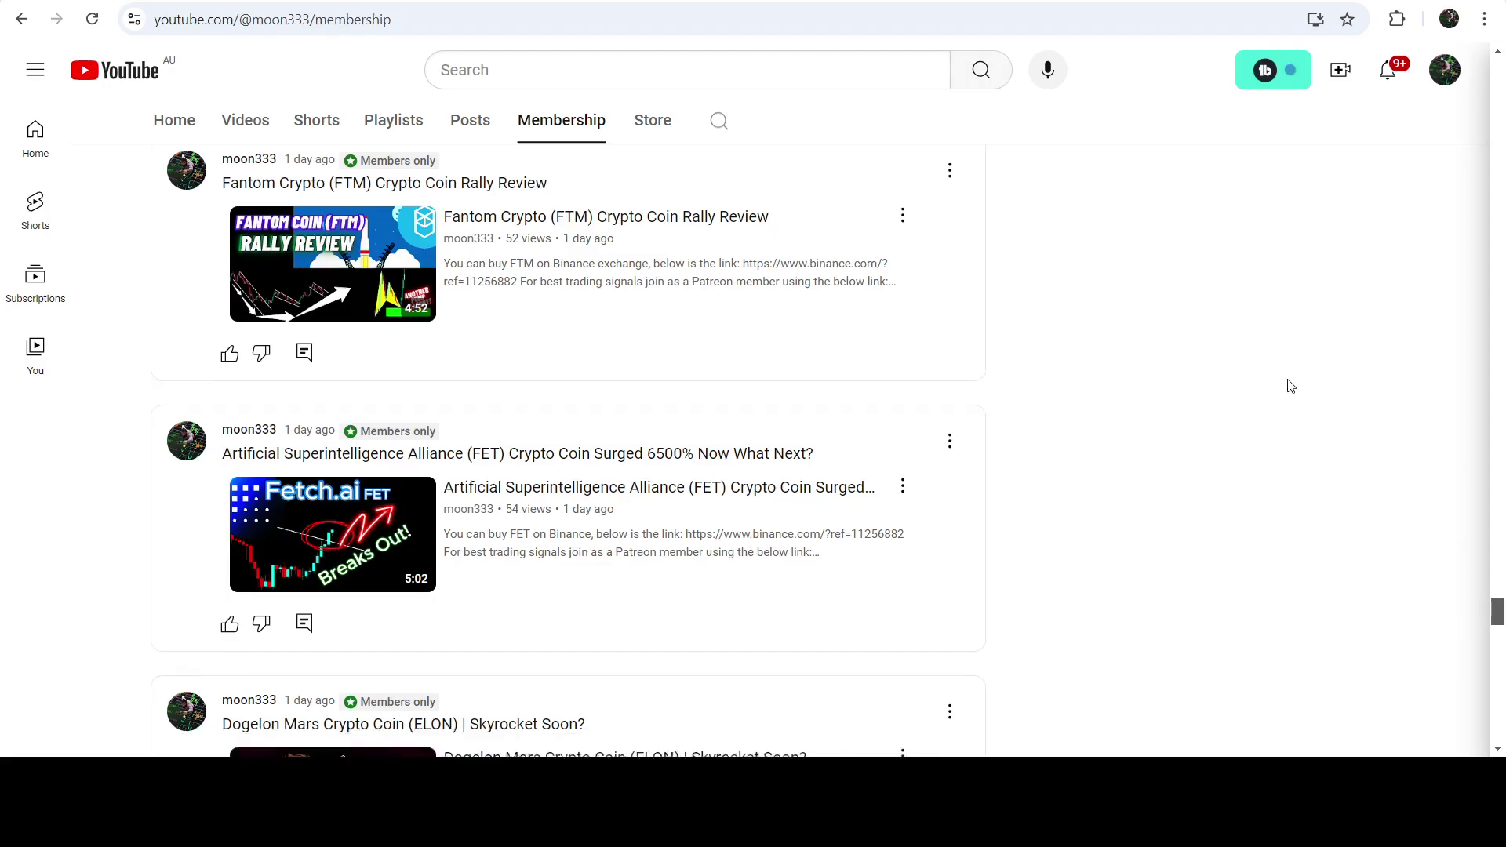
pyautogui.scroll(-10, 1397, 448)
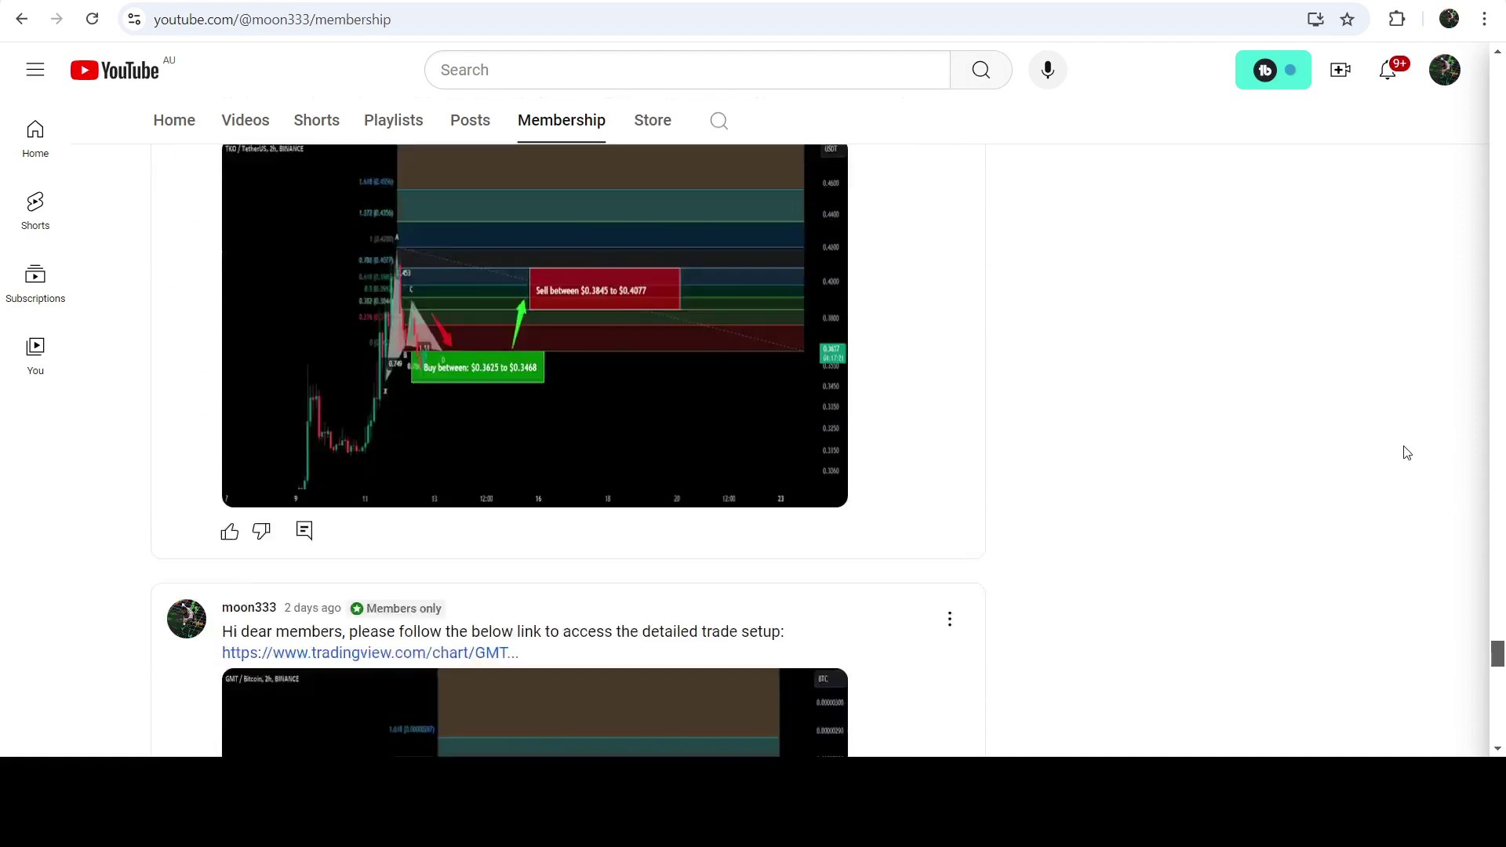
pyautogui.scroll(-15, 1414, 453)
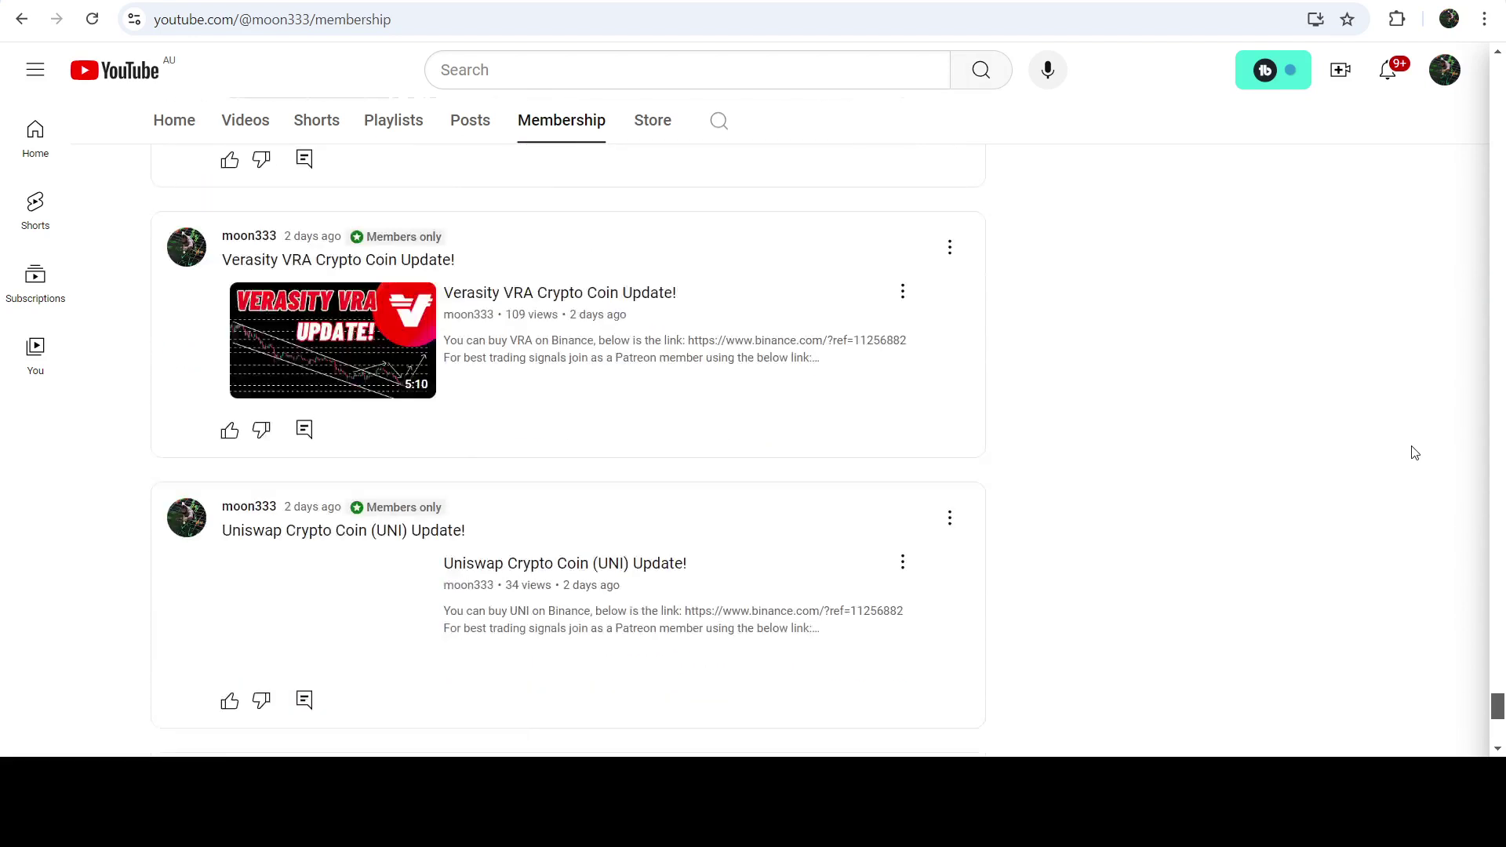
pyautogui.scroll(-14, 1415, 453)
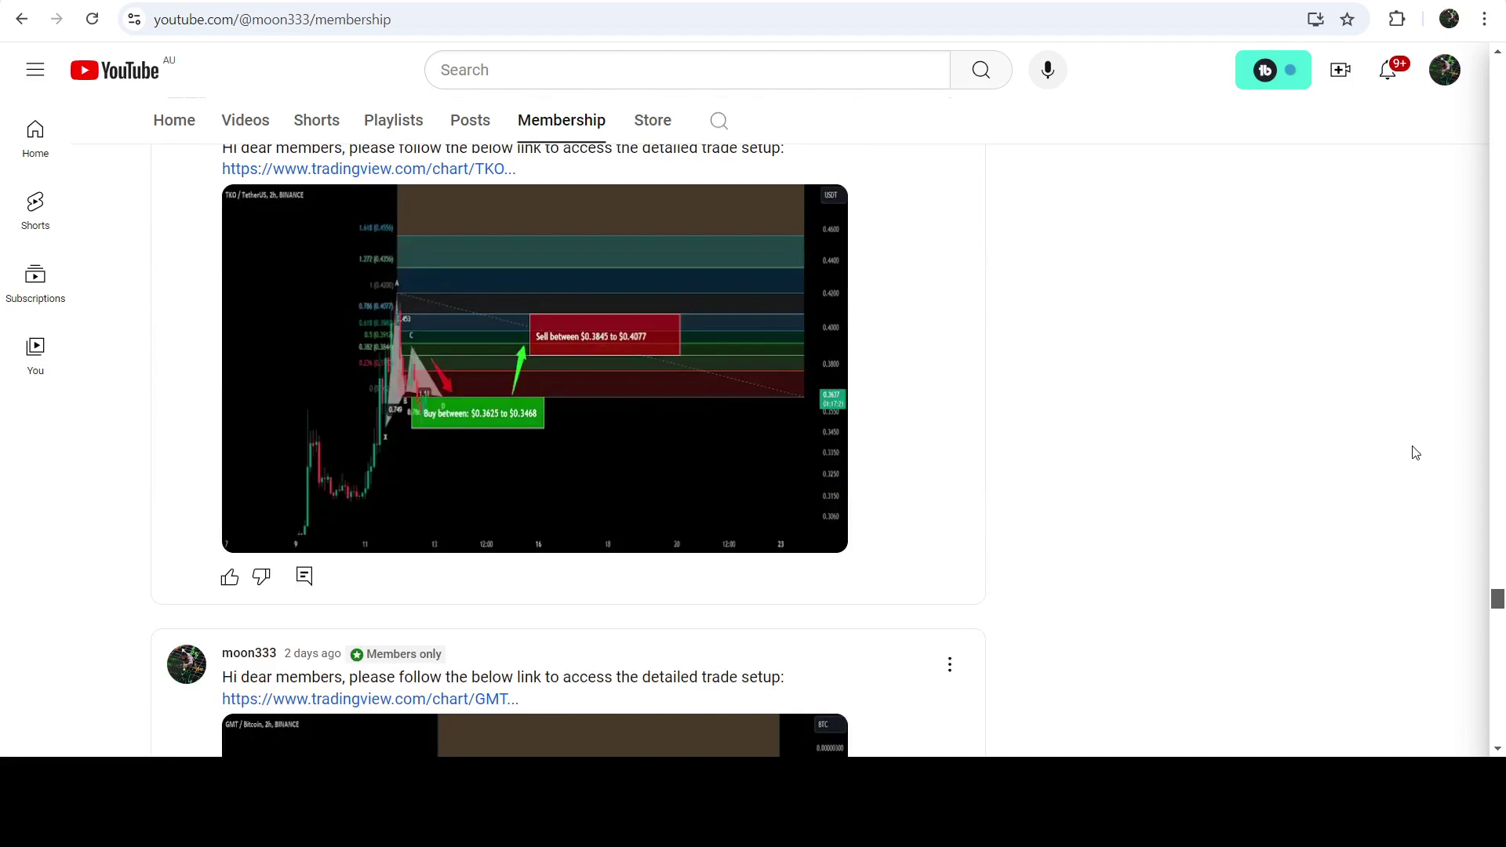
pyautogui.scroll(-5, 1414, 453)
pyautogui.scroll(-15, 1415, 453)
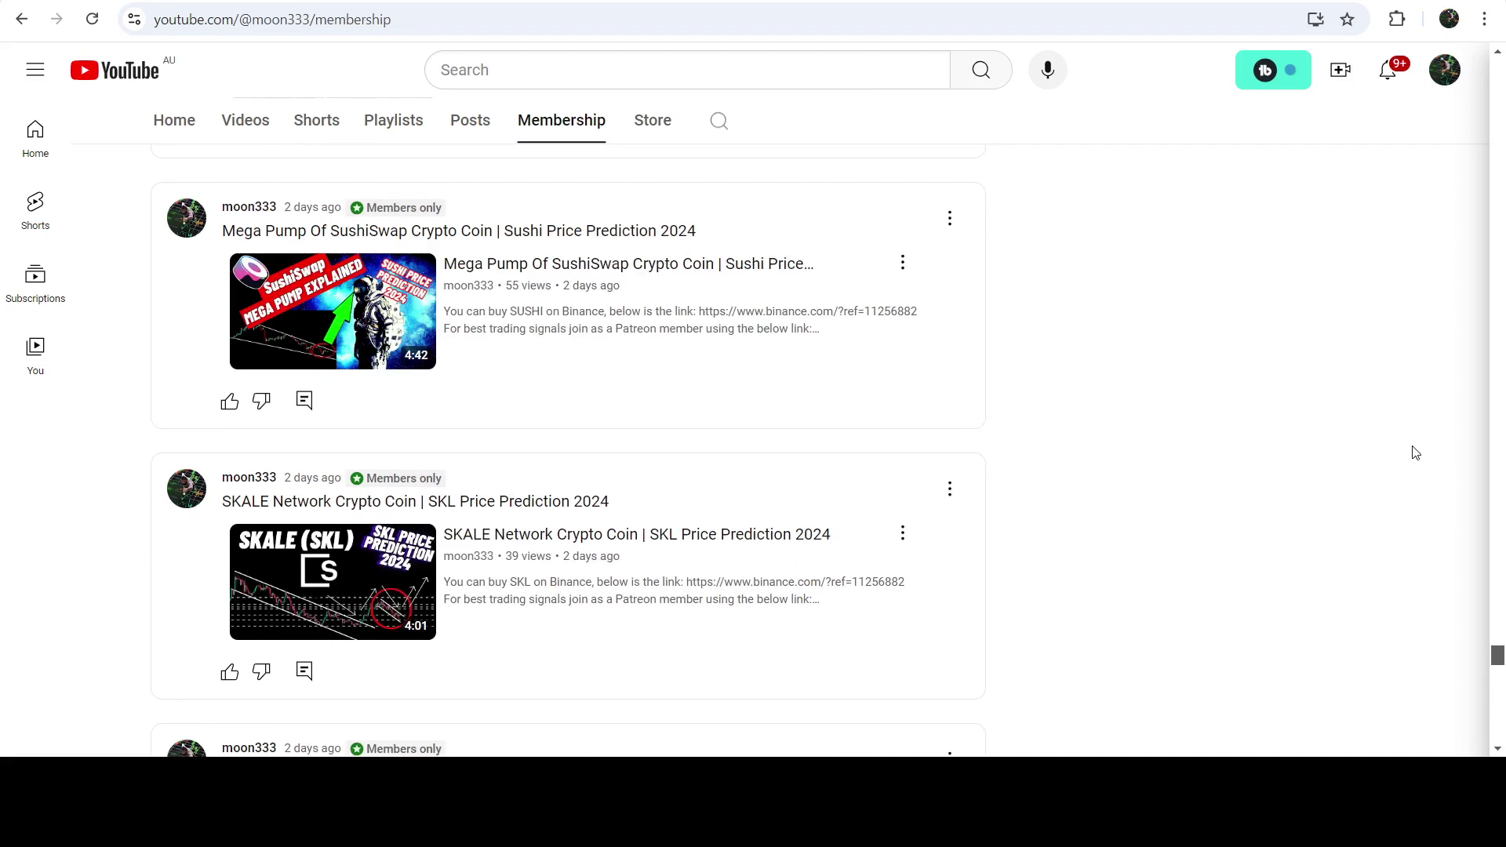
pyautogui.scroll(-20, 1414, 453)
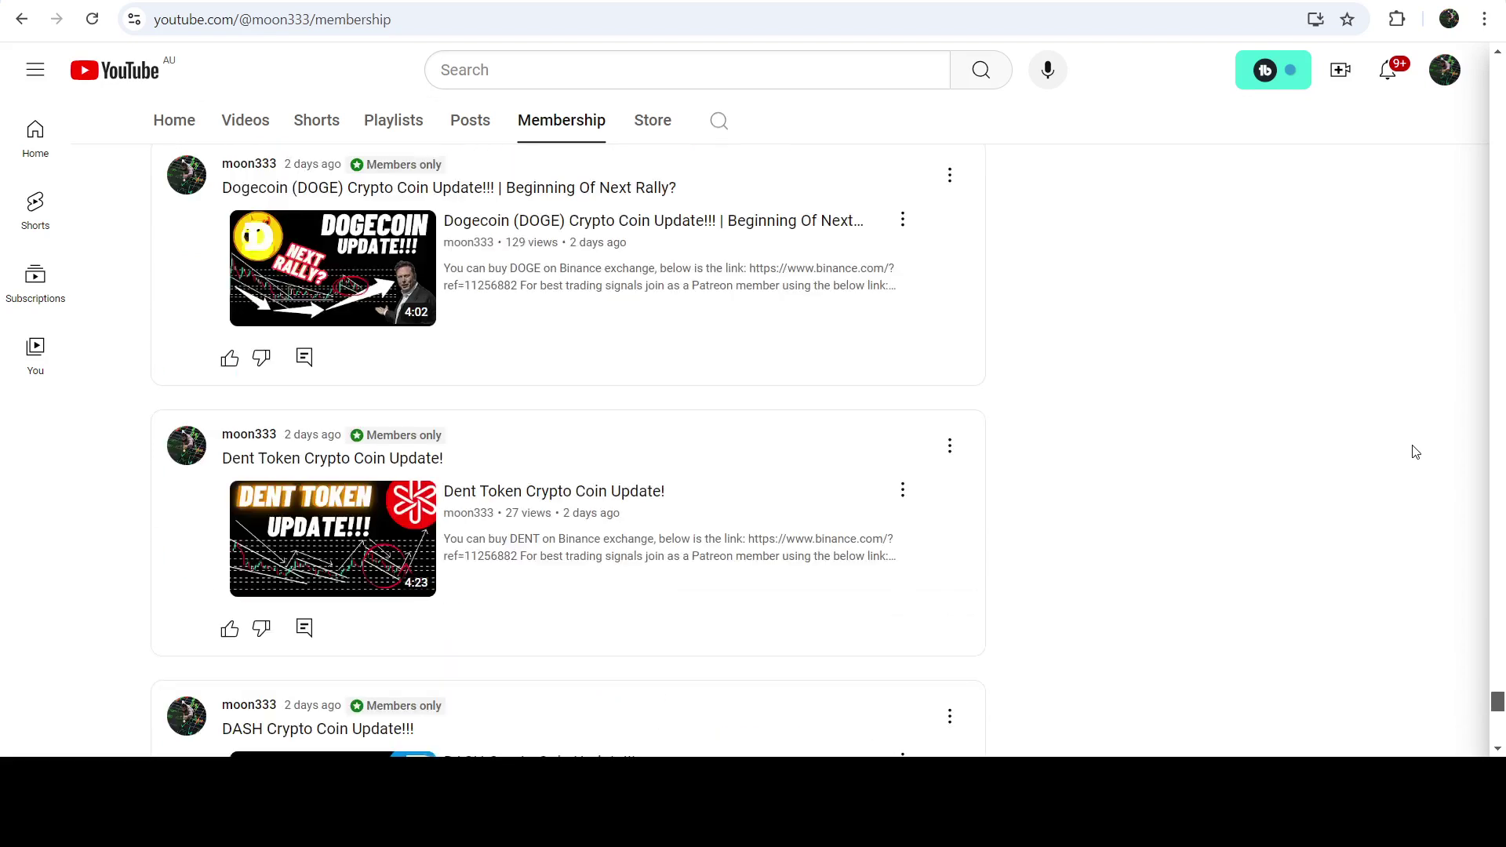
pyautogui.scroll(-14, 1414, 452)
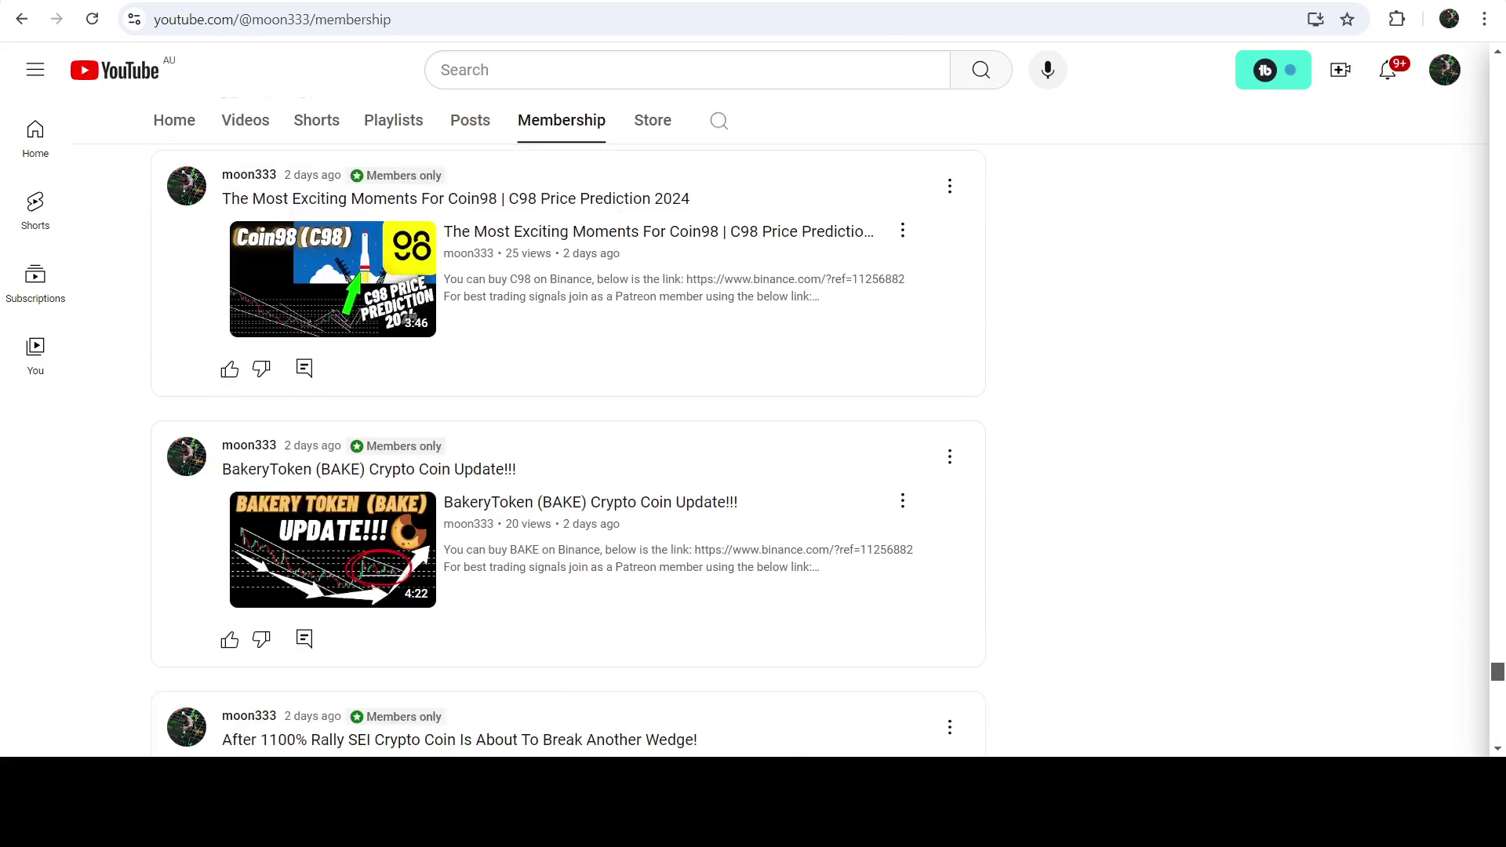